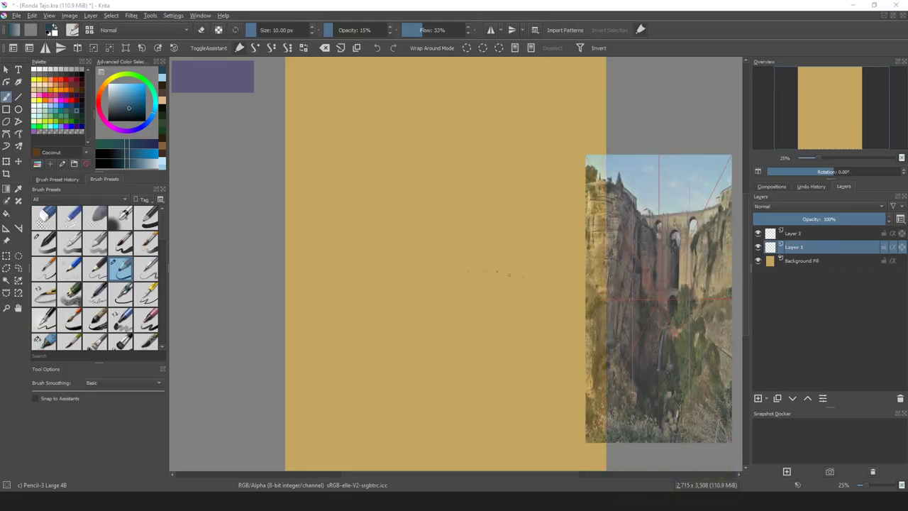
Fill the upper canvas on Layer 1 with a sky-blue gradient that fades down into the golden background.
left_click(6, 188)
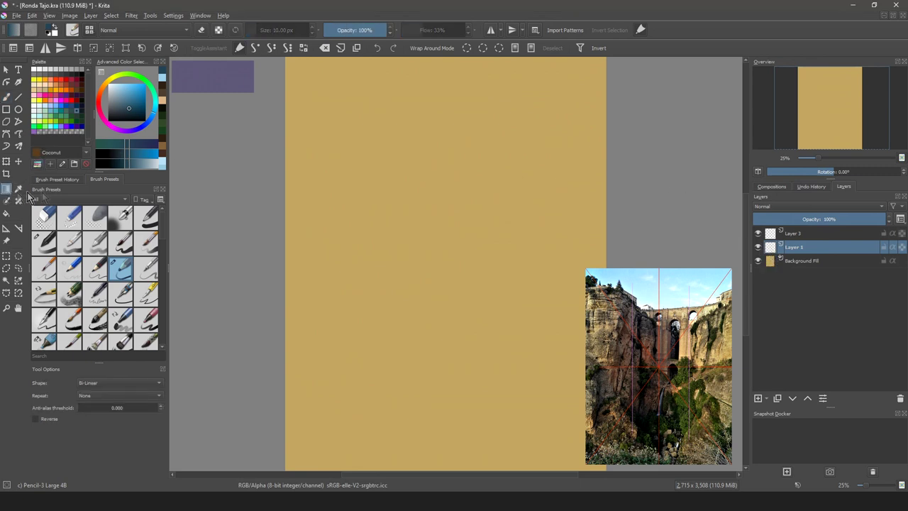
left_click(131, 89)
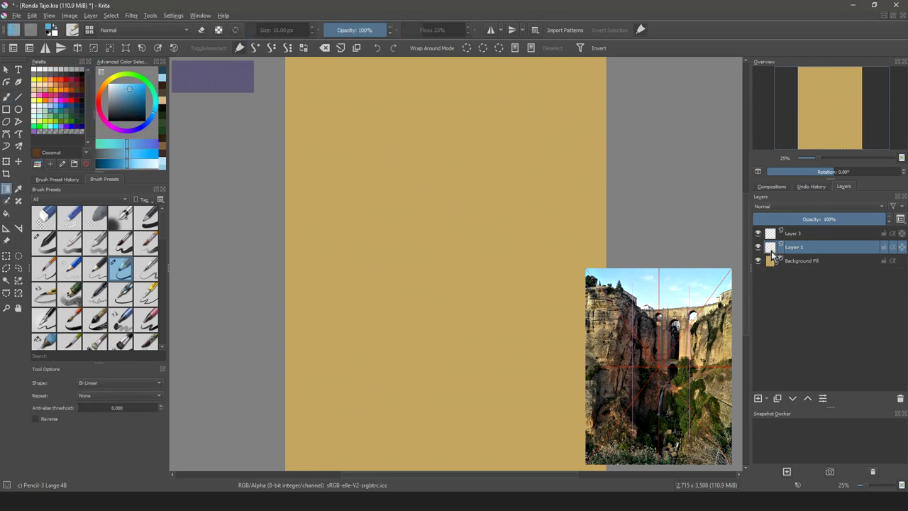
key("ctrl+space")
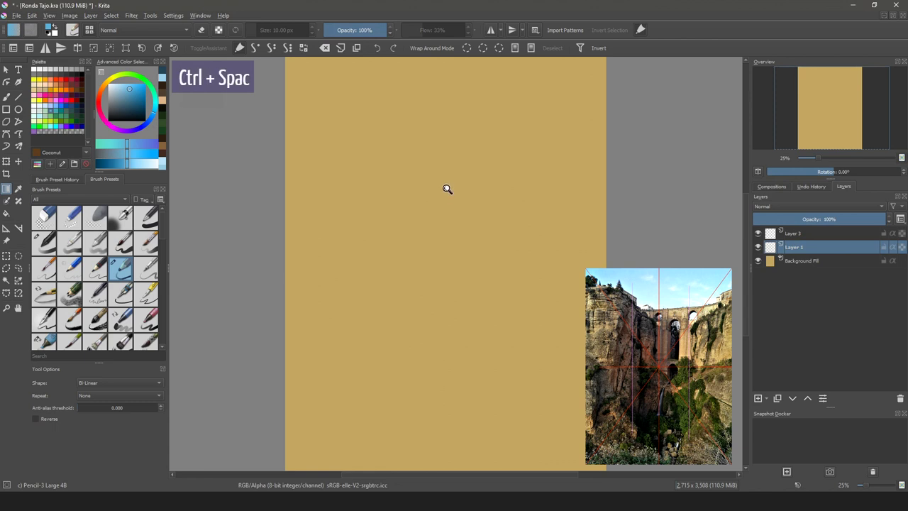
left_click_drag(448, 188, 446, 195)
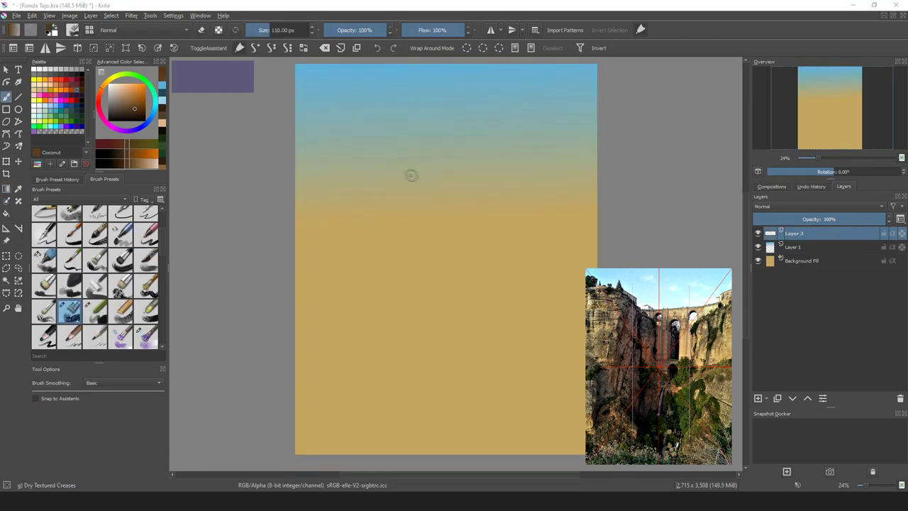
Sketch faint vertical and horizontal guide lines for the bridge composition with the Charcoal Pencil Medium brush.
right_click(405, 184)
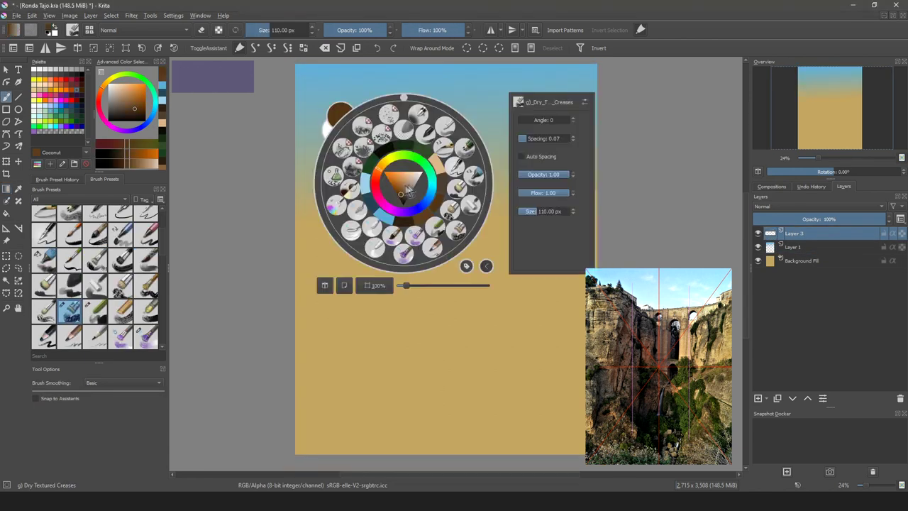
left_click(431, 248)
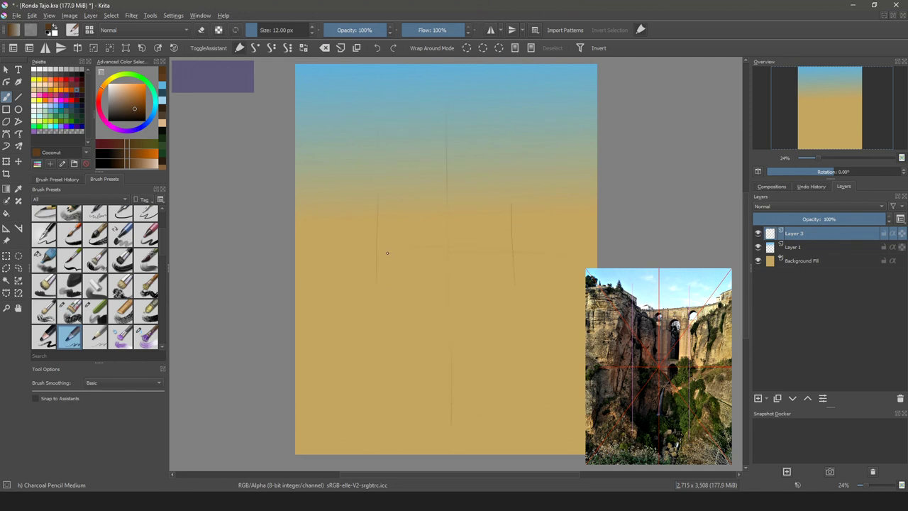
Paint a brown outline of the left cliff top and the bridge deck with the Dry Textured Creases brush and straight lines.
right_click(417, 232)
left_click(431, 295)
left_click_drag(303, 116, 336, 114)
mouse_move(341, 113)
left_mouse_down()
mouse_move(390, 141)
mouse_move(402, 164)
mouse_move(537, 147)
mouse_move(504, 147)
left_mouse_up()
key("v")
mouse_move(512, 149)
left_mouse_down()
mouse_move(601, 139)
mouse_move(546, 167)
left_mouse_up()
key("b")
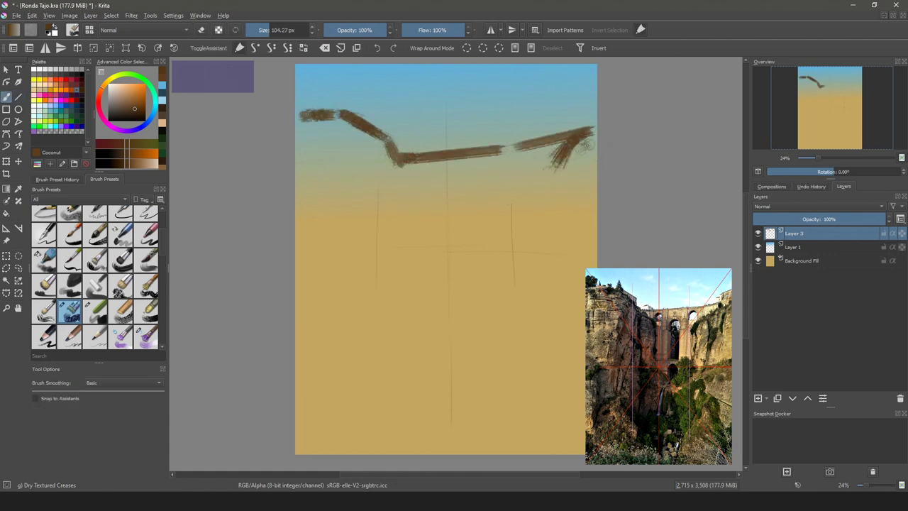
Block in the right cliff edge, the lower slopes and the bridge's lower arch with textured brown strokes.
left_click_drag(595, 139, 522, 192)
left_click_drag(567, 258, 507, 299)
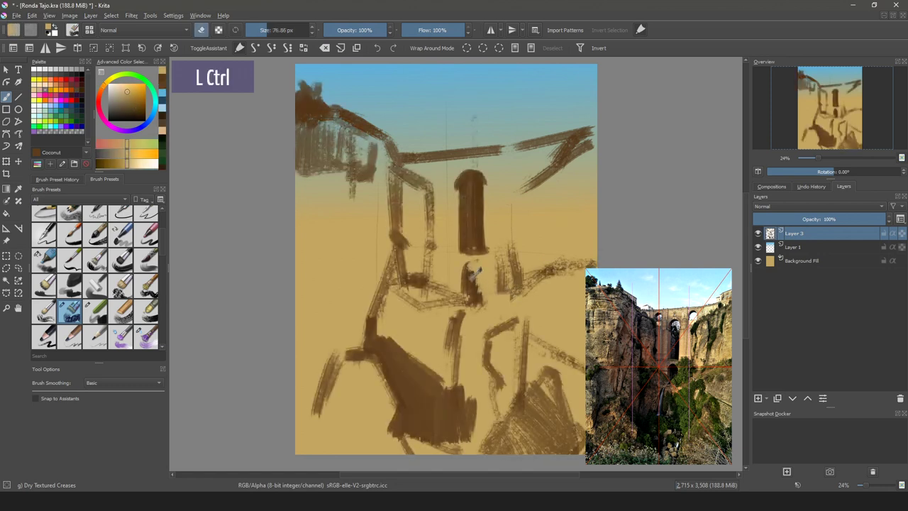
left_click(474, 278, "ctrl")
key("ctrl+z")
left_click_drag(480, 273, 481, 297)
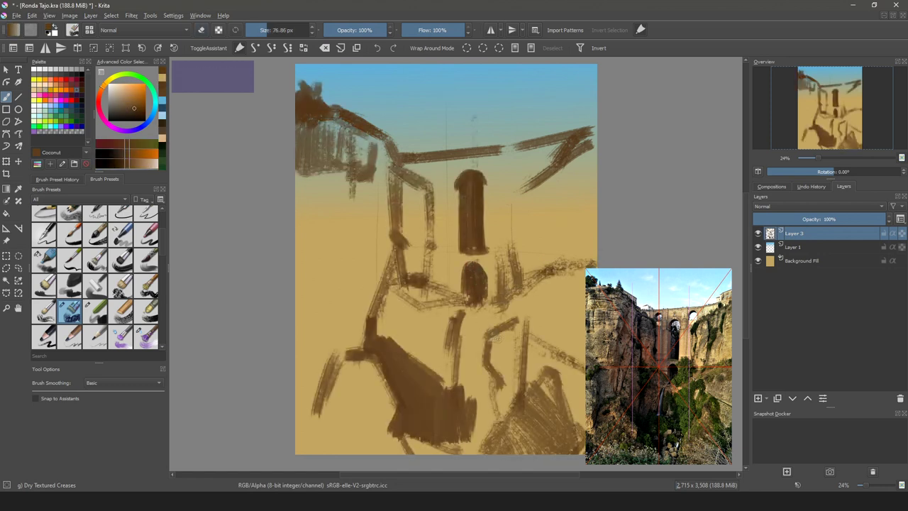
left_click_drag(509, 162, 532, 209)
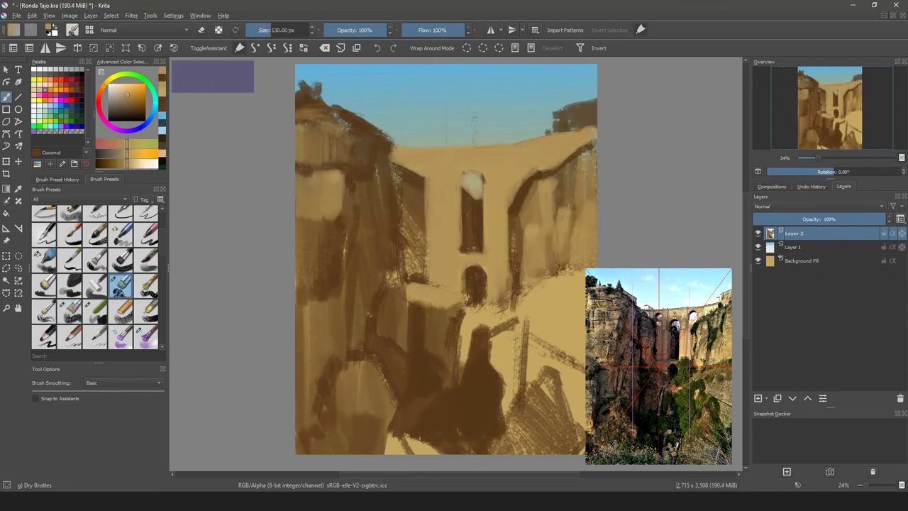
Paint brown shadow across the bridge pillars and down into the gorge and lower slope with the Dry Bristles brush.
left_click(564, 216, "ctrl")
mouse_move(576, 299)
left_mouse_down()
mouse_move(548, 281)
mouse_move(579, 303)
left_mouse_up()
left_click(149, 86)
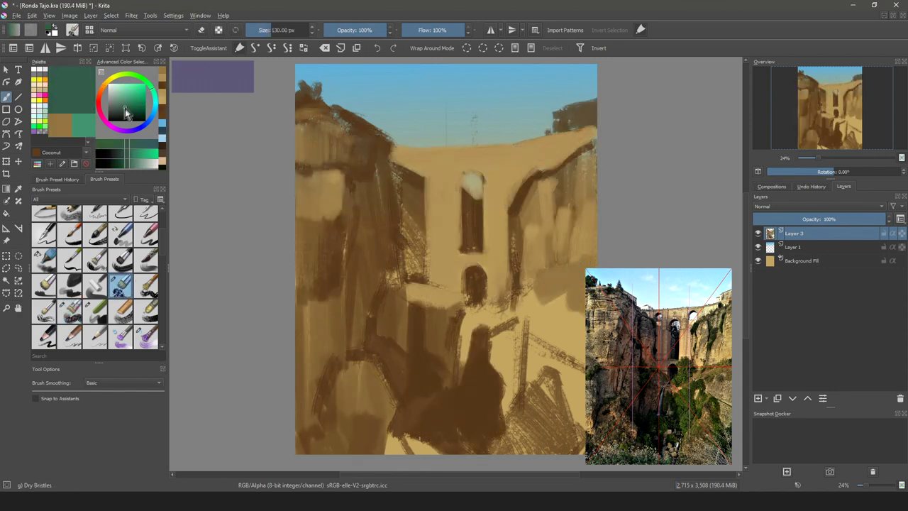
left_click(162, 106)
mouse_move(415, 177)
left_mouse_down()
mouse_move(454, 216)
mouse_move(497, 319)
mouse_move(507, 390)
left_mouse_up()
mouse_move(510, 320)
left_mouse_down()
mouse_move(568, 384)
mouse_move(574, 369)
mouse_move(525, 348)
mouse_move(581, 447)
left_mouse_up()
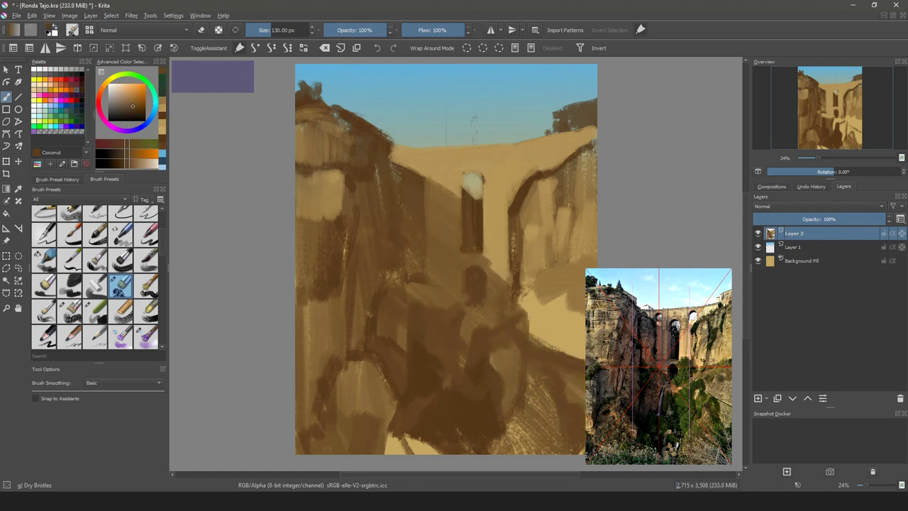
Brush lighter tones onto both cliff faces and add pale buildings on the left cliff top and behind the bridge.
left_click_drag(568, 205, 539, 284)
left_click_drag(358, 135, 376, 219)
left_click_drag(337, 101, 369, 116)
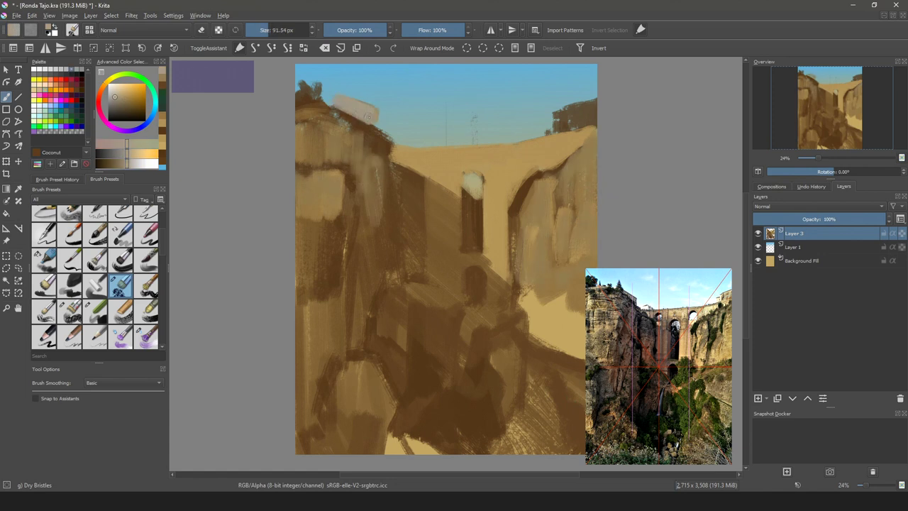
key("l")
key("l")
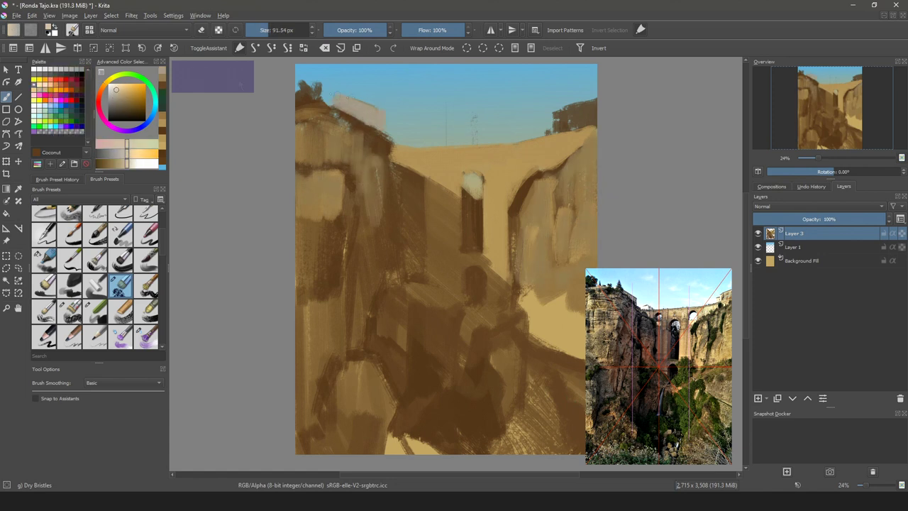
left_click_drag(340, 98, 310, 101)
left_click_drag(412, 144, 433, 142)
Paint pale light into the tall central arch and shape the two small upper arches, erasing their openings to the sky.
left_click_drag(471, 183, 479, 207)
mouse_move(430, 186)
left_mouse_down()
mouse_move(434, 199)
mouse_move(437, 165)
left_mouse_up()
left_click(471, 227, "ctrl")
mouse_move(492, 176)
left_mouse_down()
mouse_move(520, 175)
mouse_move(512, 168)
left_mouse_up()
key("e")
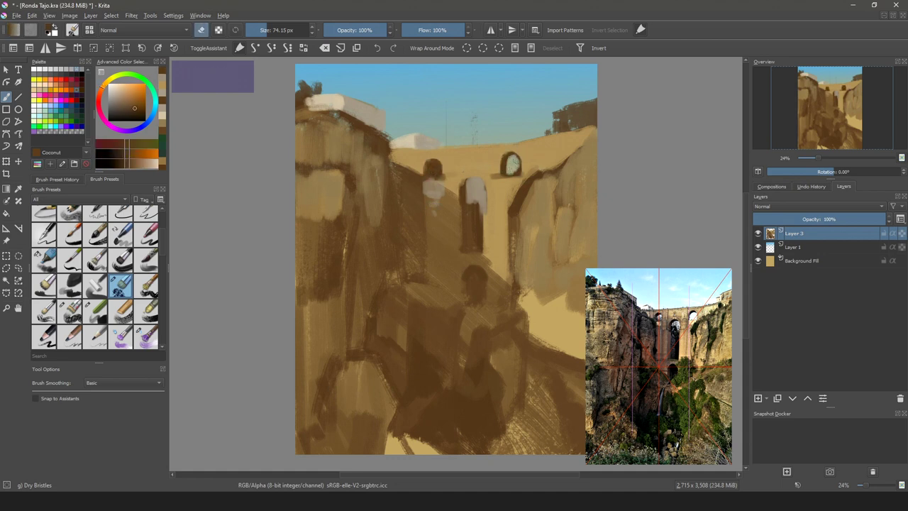
left_click_drag(435, 172, 436, 165)
key("e")
Add dark brown shadows along the left cliff edge and inside the central arch, plus dark crevices on the right cliff.
left_click_drag(306, 114, 383, 135)
mouse_move(389, 158)
left_mouse_down()
mouse_move(395, 231)
mouse_move(423, 249)
left_mouse_up()
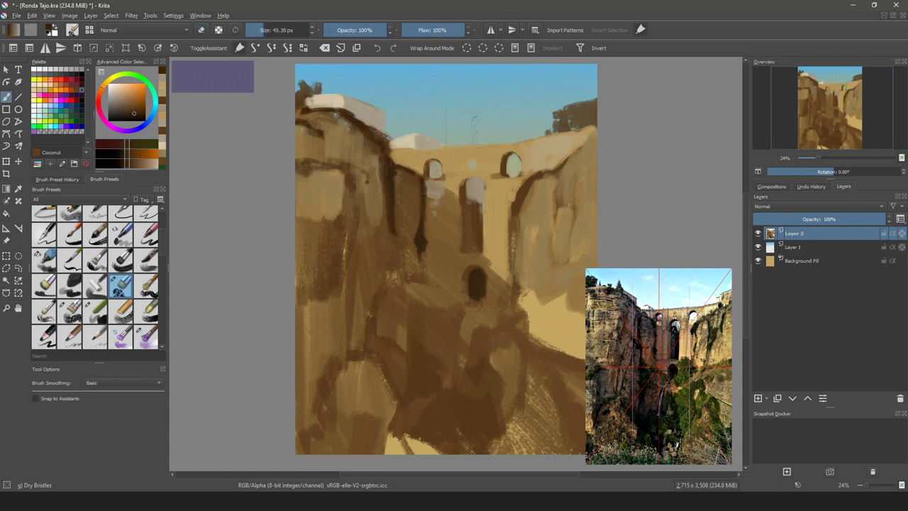
left_click_drag(475, 210, 477, 250)
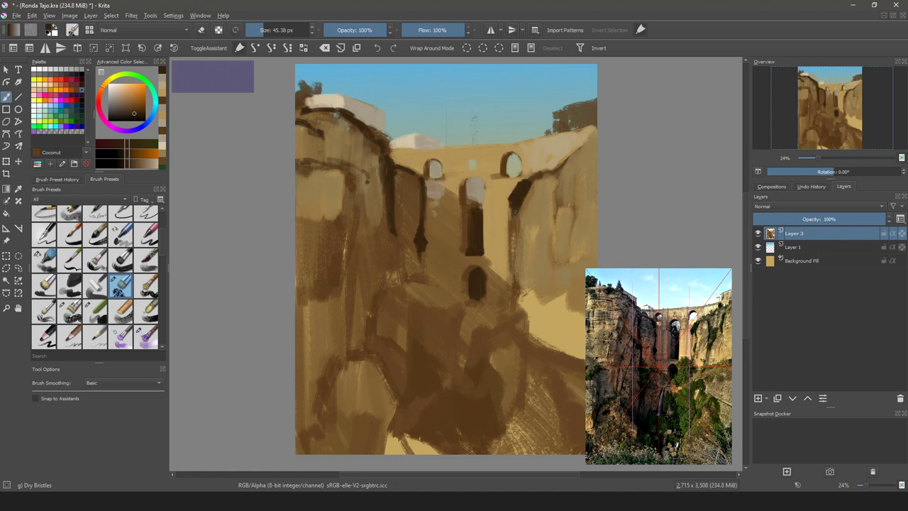
mouse_move(573, 137)
left_mouse_down()
mouse_move(559, 150)
mouse_move(577, 201)
left_mouse_up()
left_click_drag(578, 172, 569, 207)
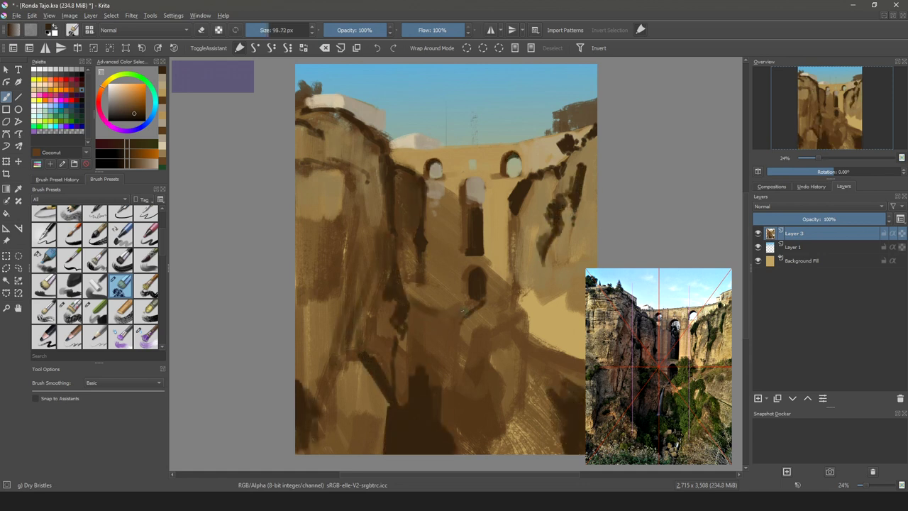
Deepen the gorge below the bridge with broad dark brown Dry Bristles strokes.
left_click_drag(437, 317, 430, 364)
mouse_move(425, 316)
left_mouse_down()
mouse_move(400, 328)
mouse_move(410, 385)
mouse_move(390, 371)
left_mouse_up()
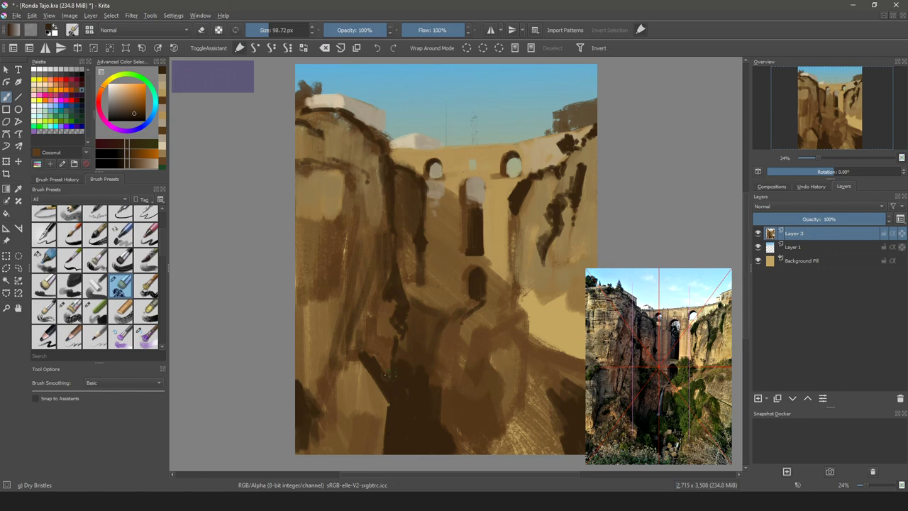
mouse_move(454, 420)
left_mouse_down()
mouse_move(450, 431)
mouse_move(540, 376)
left_mouse_up()
Spread soft dark brown shading over the gorge and the lower right cliff with the Airbrush Soft brush at 600 px.
left_click(683, 387, "ctrl")
right_click(458, 255)
left_click(426, 195)
left_click_drag(480, 419, 496, 440)
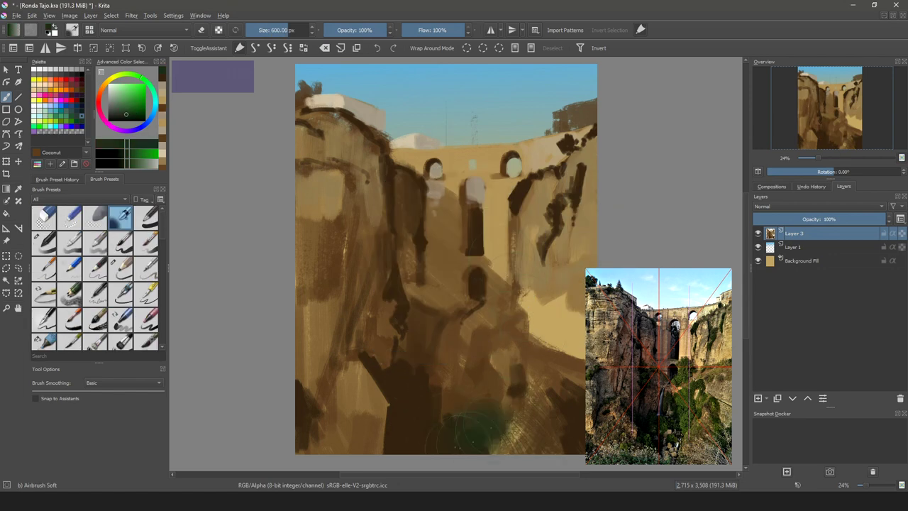
key("ctrl+z")
left_click(503, 398, "ctrl")
mouse_move(503, 383)
left_mouse_down()
mouse_move(503, 433)
mouse_move(468, 359)
left_mouse_up()
left_click_drag(568, 270, 539, 291)
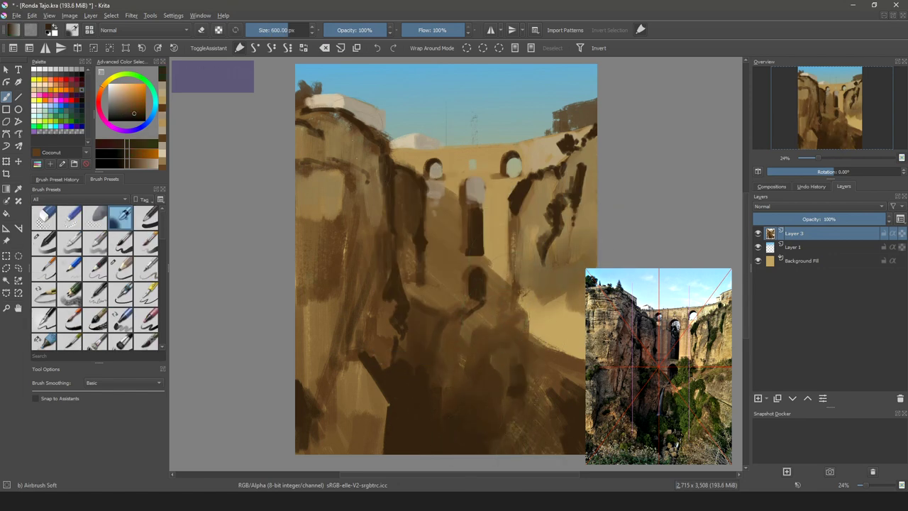
Softly shade the central arches and the base of the left cliff, and outline the bridge's top edge in dark brown.
left_click_drag(362, 383, 415, 234)
key("ctrl+z")
mouse_move(468, 221)
left_mouse_down()
mouse_move(497, 273)
mouse_move(463, 298)
left_mouse_up()
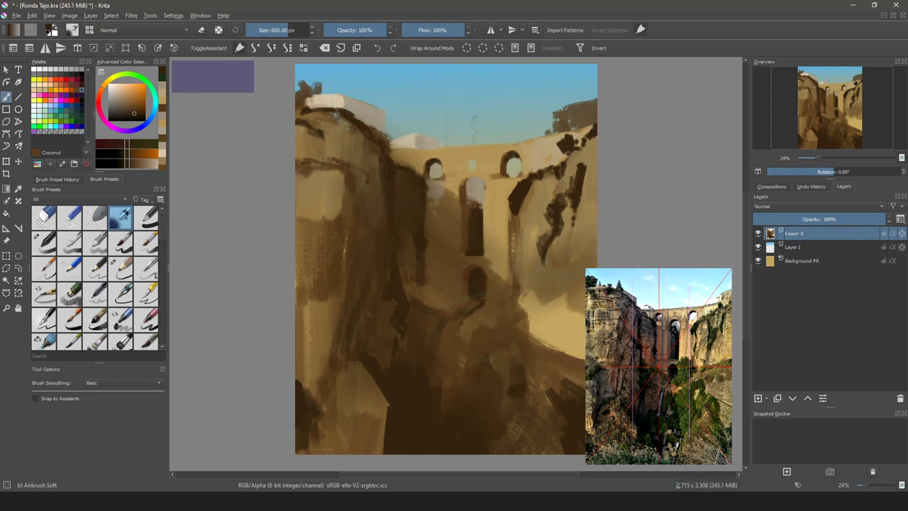
mouse_move(384, 390)
left_mouse_down()
mouse_move(376, 433)
mouse_move(316, 362)
left_mouse_up()
mouse_move(429, 147)
left_mouse_down()
mouse_move(523, 146)
mouse_move(566, 134)
left_mouse_up()
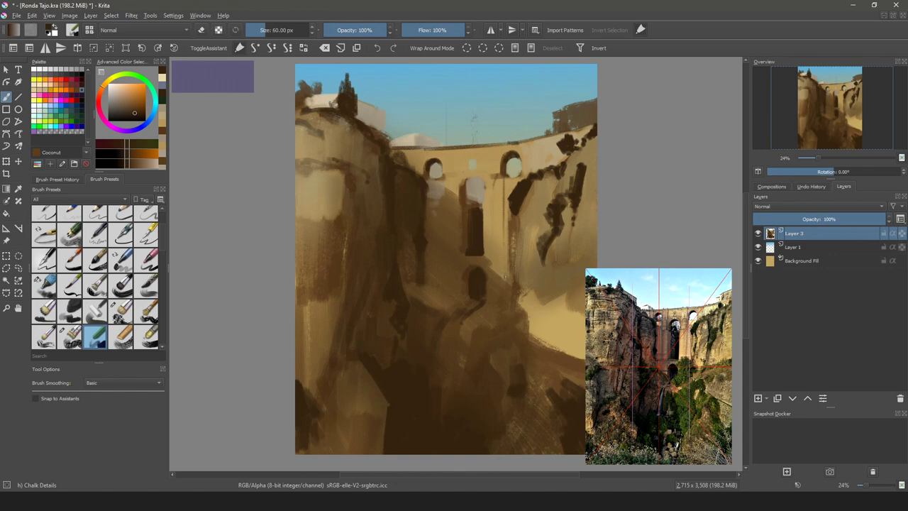
key("ctrl+z")
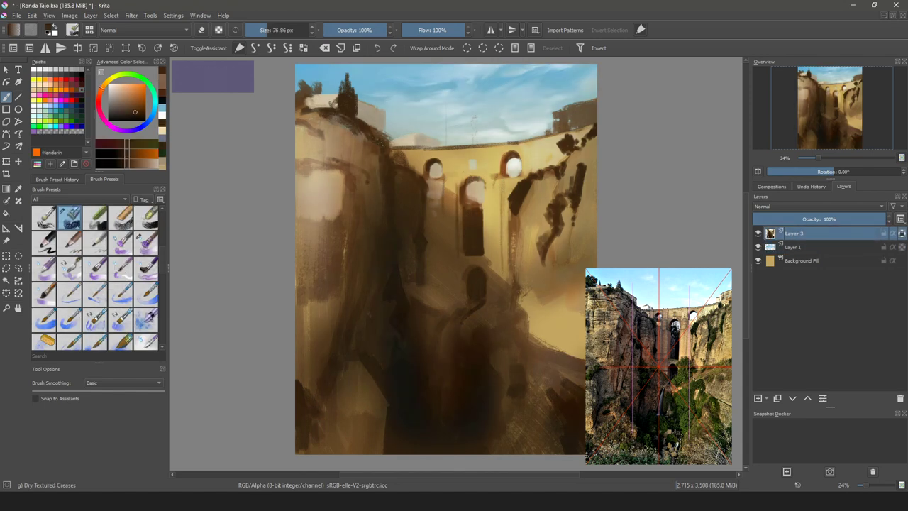
Enlarge the Chalk Details brush to about 167 px, pick a shade near the bridge's color, and texture the bridge and right slope.
right_click(433, 205)
left_click(462, 258)
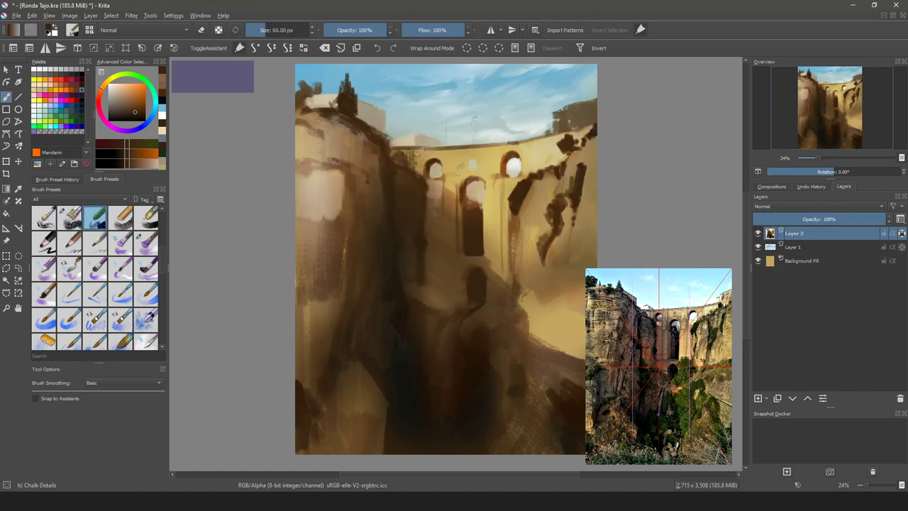
mouse_move(419, 129)
left_mouse_down("shift")
mouse_move(440, 129)
mouse_move(449, 194)
left_mouse_up("shift")
left_click(452, 172, "ctrl")
key("shift+n")
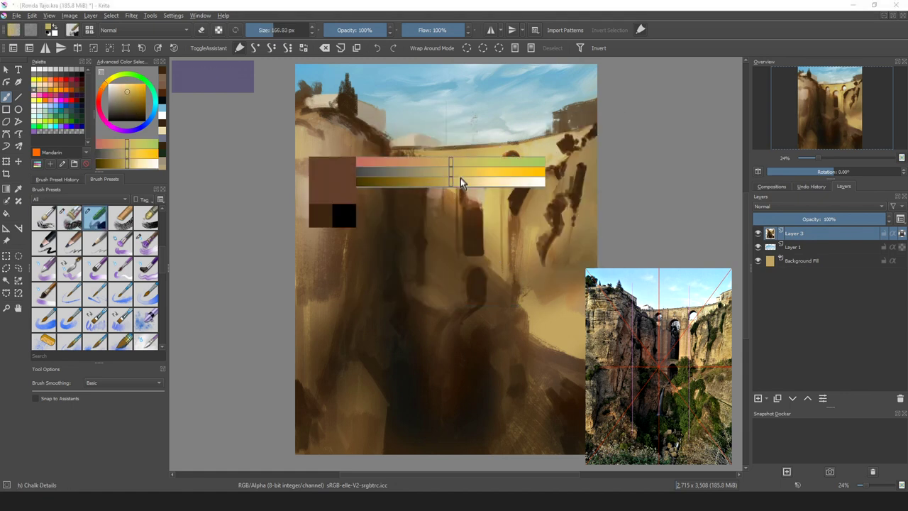
left_click(448, 163)
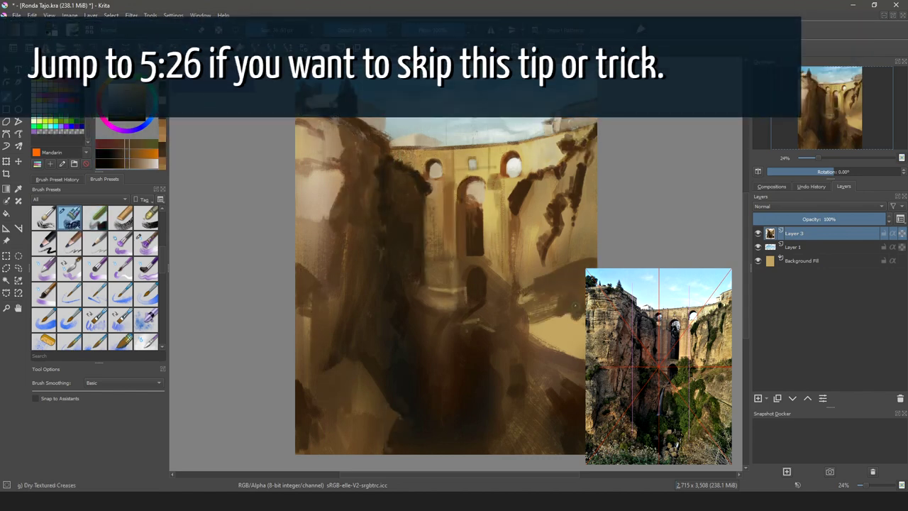
left_click_drag(571, 315, 576, 355)
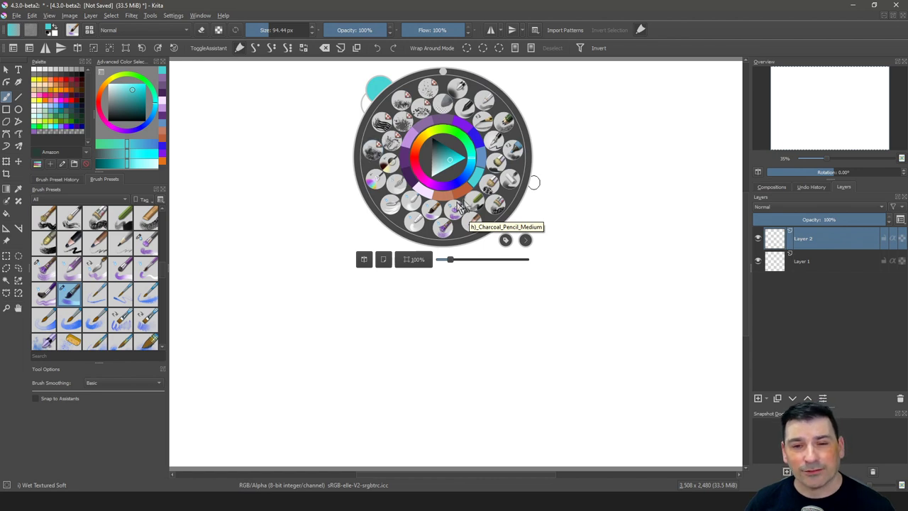
Check the number of palette presets in the miscellaneous general preferences and accept the settings.
left_click(173, 15)
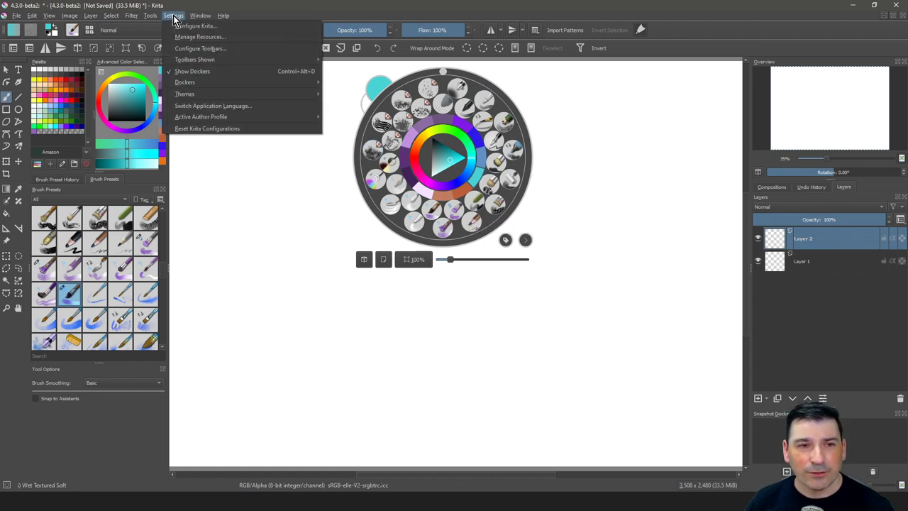
left_click(201, 28)
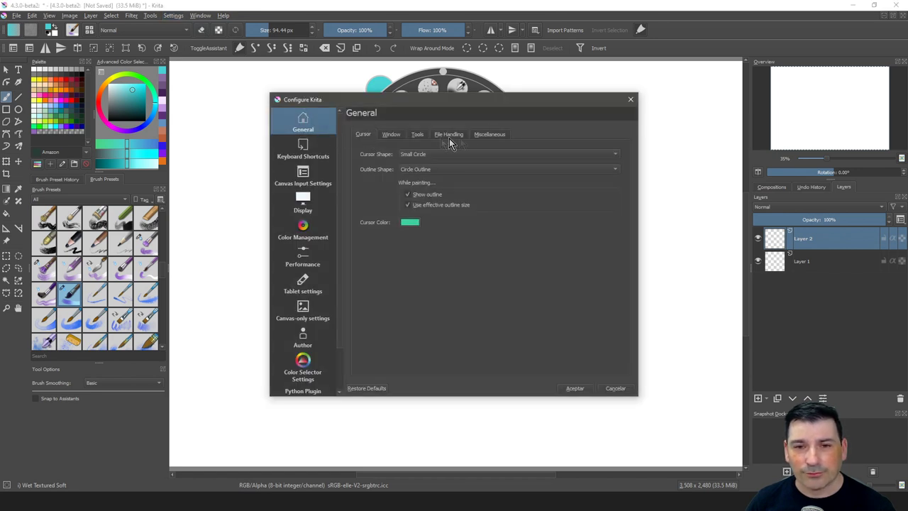
left_click(492, 135)
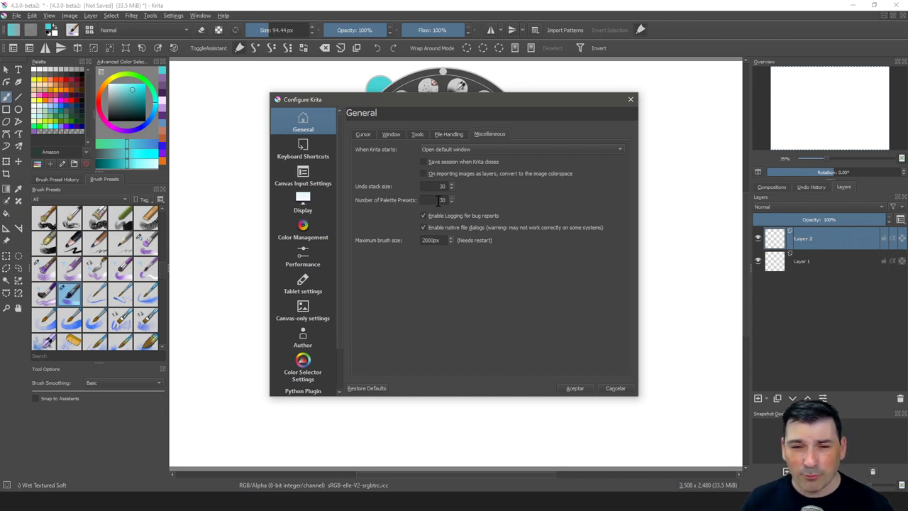
left_click_drag(439, 201, 452, 202)
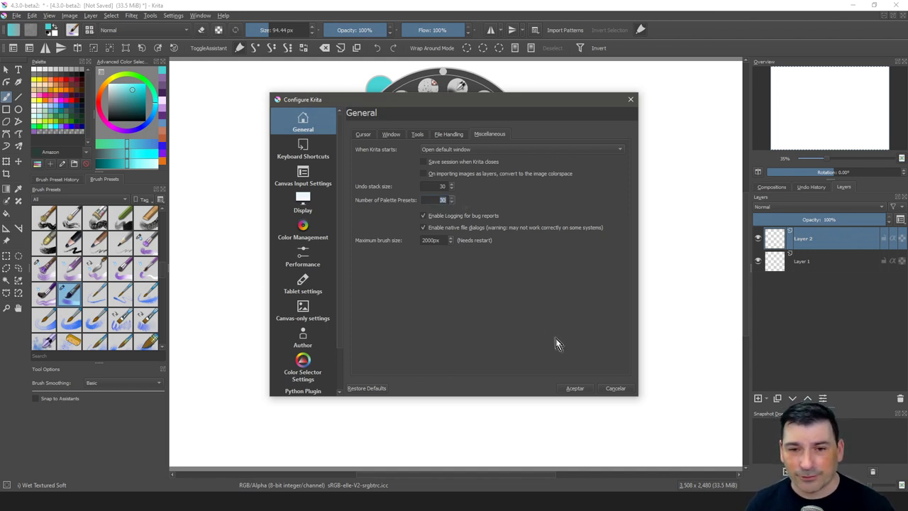
left_click(574, 389)
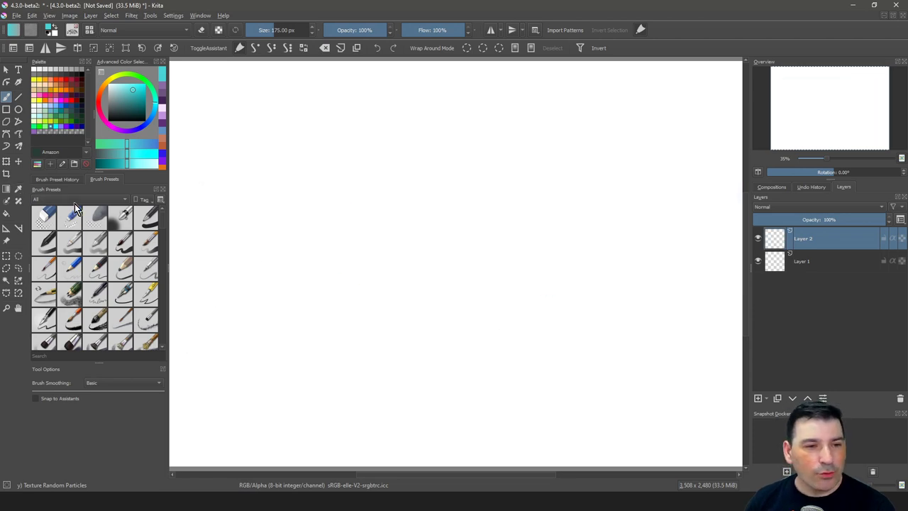
Create a new brush preset tag named "Favs Ronda" and display it in the brush presets.
left_click(146, 199)
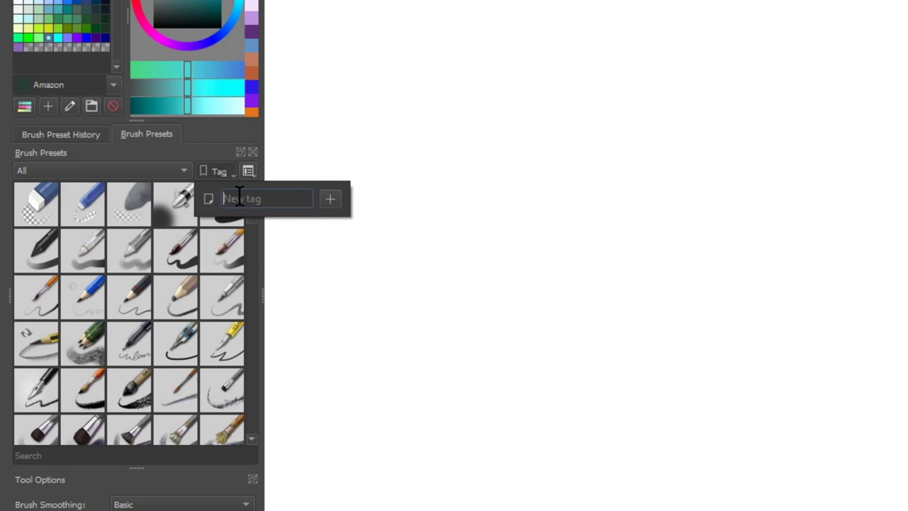
type("Favs Ronda")
left_click(330, 200)
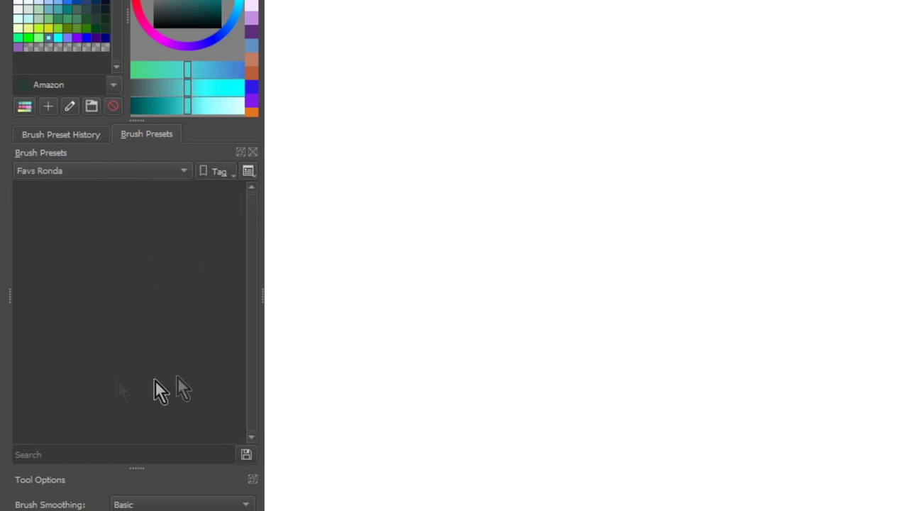
Display all brush presets and assign the Airbrush Soft preset to the Favs Ronda tag.
left_click(89, 170)
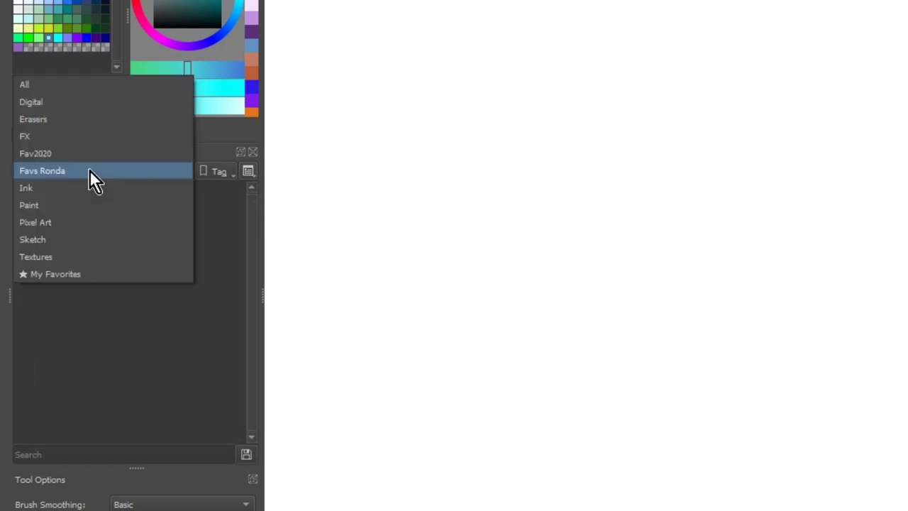
left_click(58, 85)
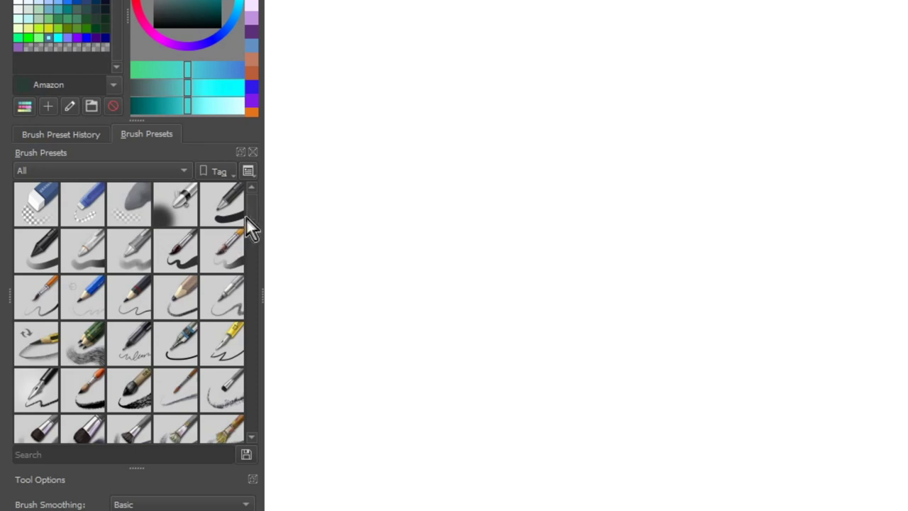
scroll(249, 220, "down", 5)
scroll(249, 221, "up", 5)
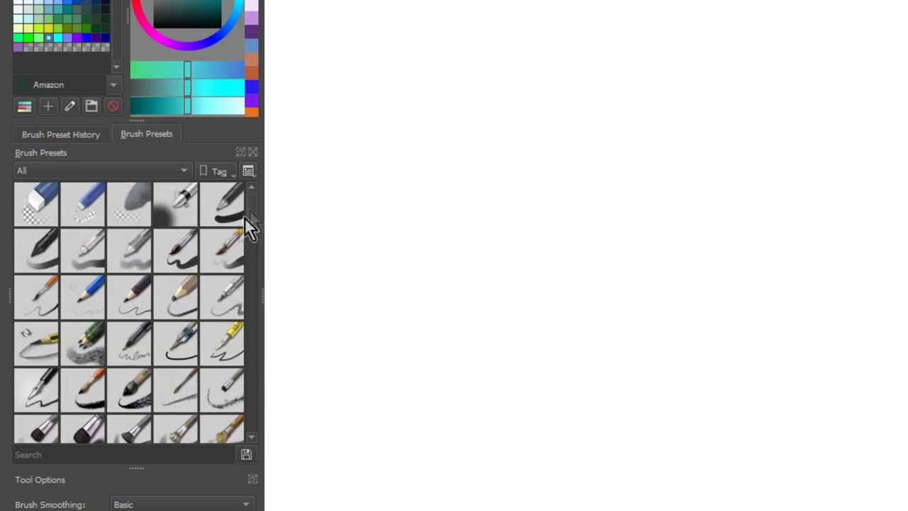
right_click(178, 210)
mouse_move(213, 240)
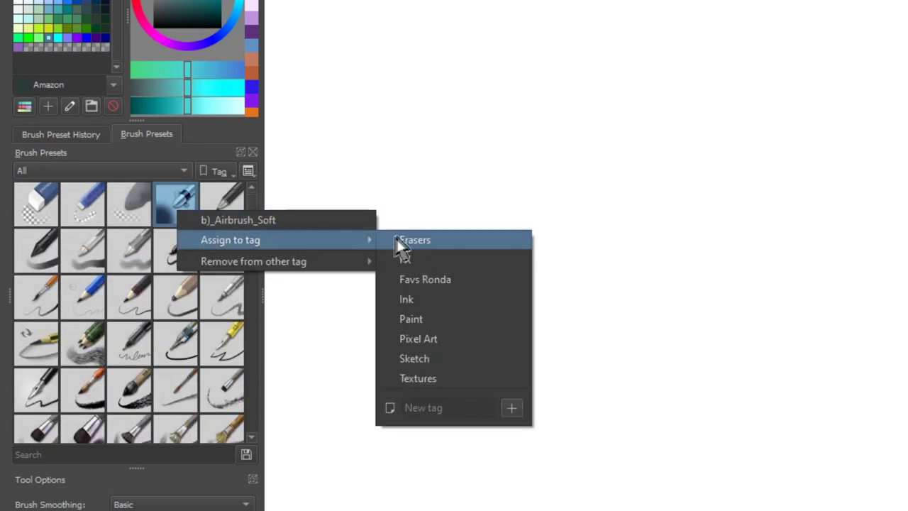
left_click(422, 279)
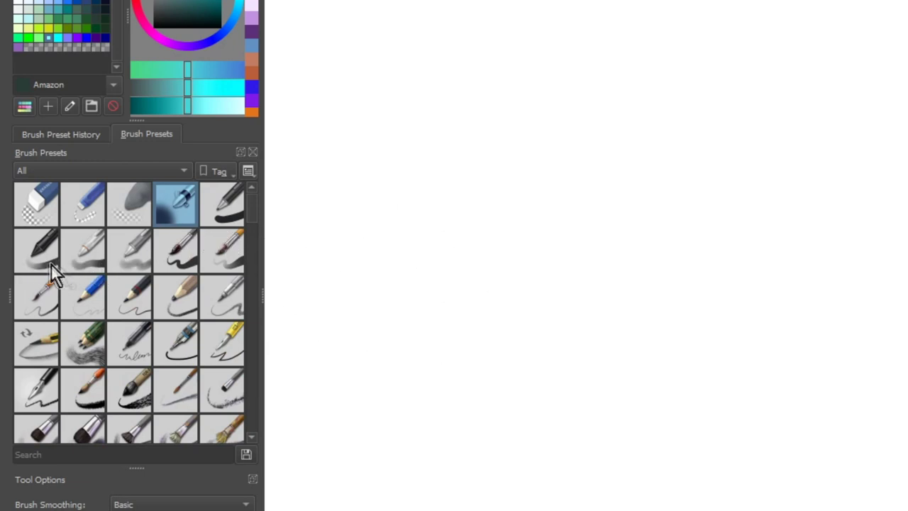
Assign the Basic-2 Opacity and Basic-4 Flow Opacity brush presets to the Favs Ronda tag.
right_click(48, 264)
mouse_move(78, 293)
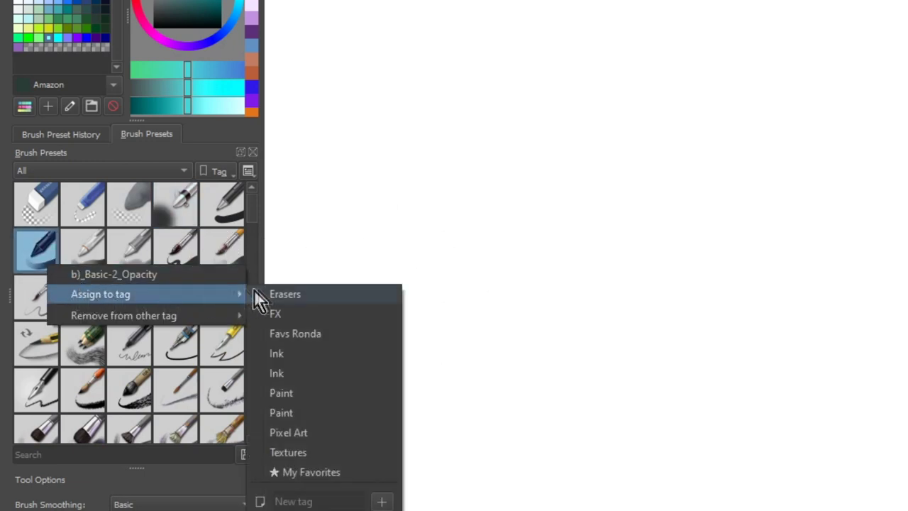
left_click(273, 334)
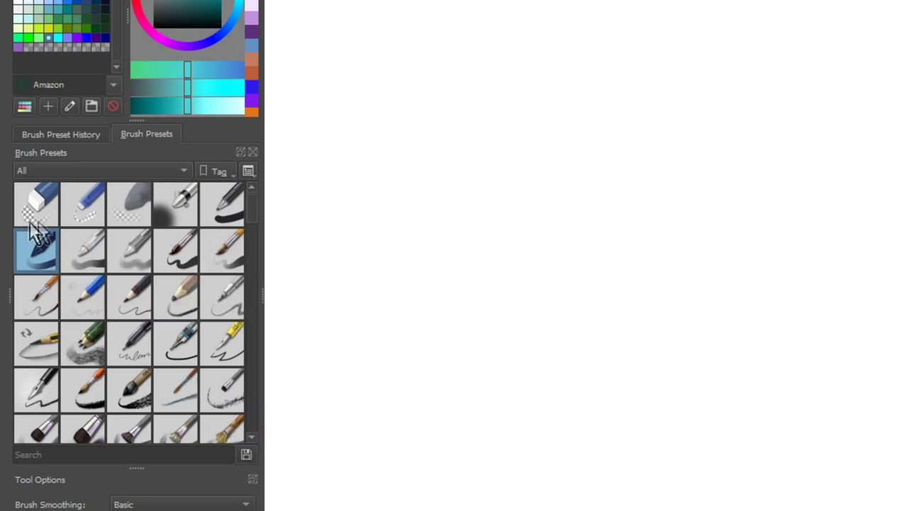
left_click(127, 261)
right_click(126, 262)
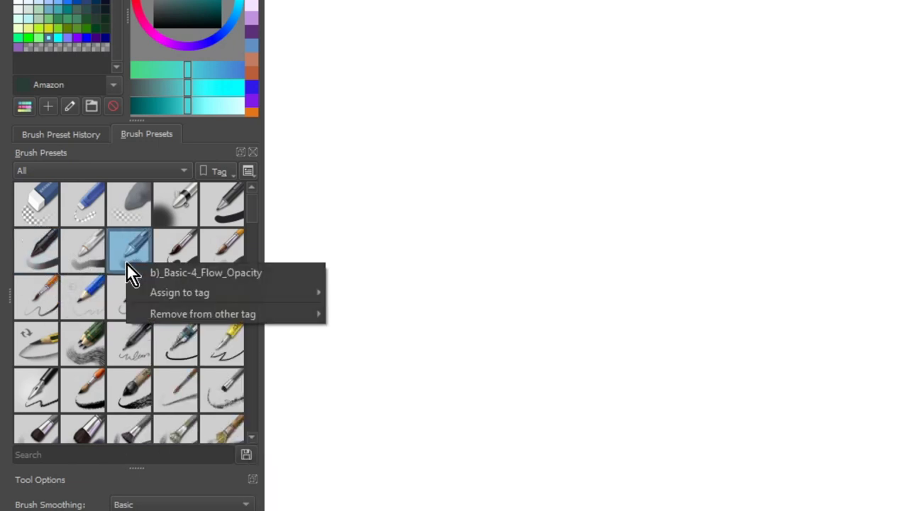
mouse_move(143, 287)
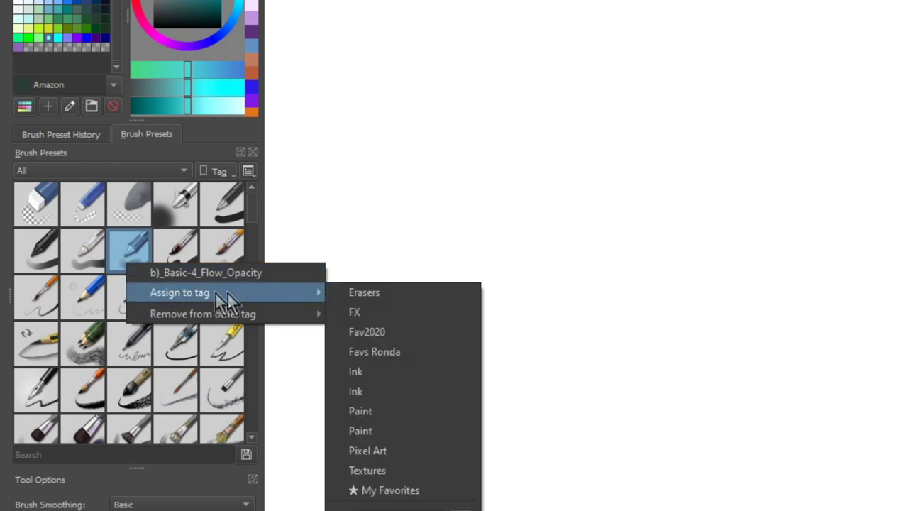
left_click(398, 351)
Assign a tag to the Texture Large Splat brush preset near the end of the preset list.
scroll(89, 243, "down", 10)
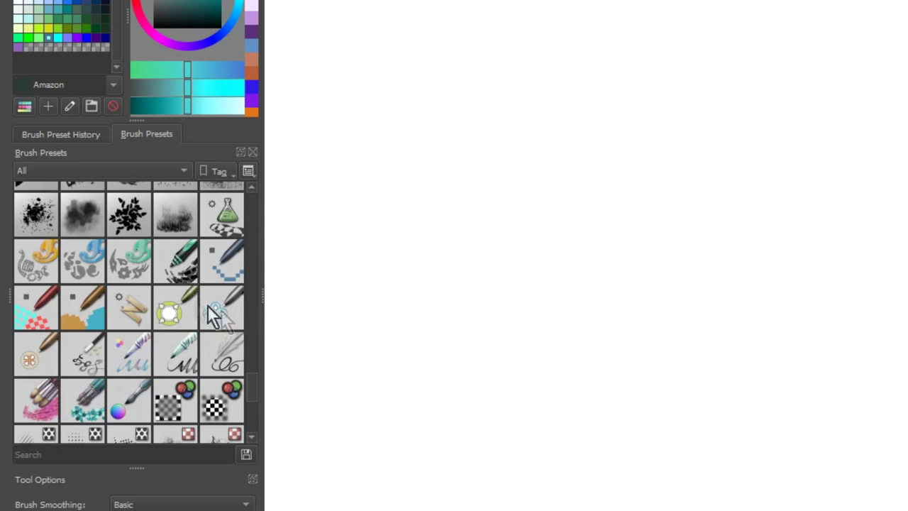
scroll(192, 304, "down", 5)
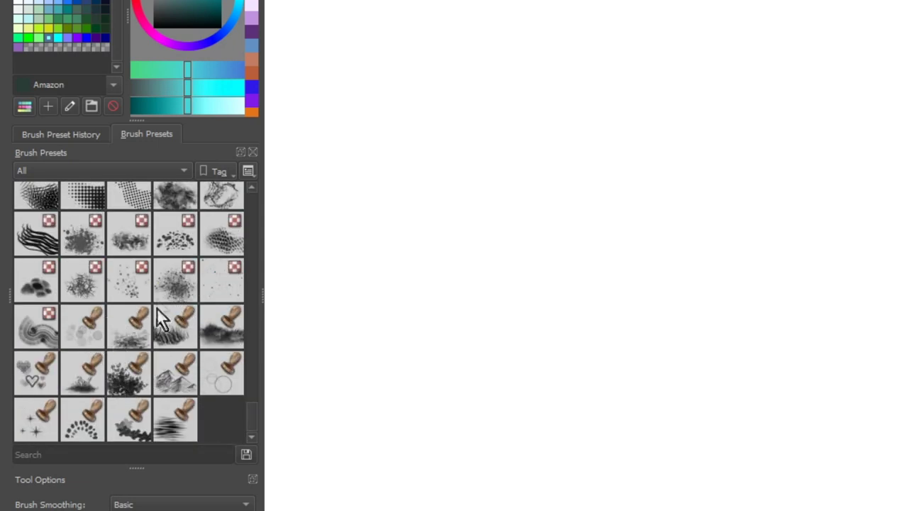
right_click(68, 234)
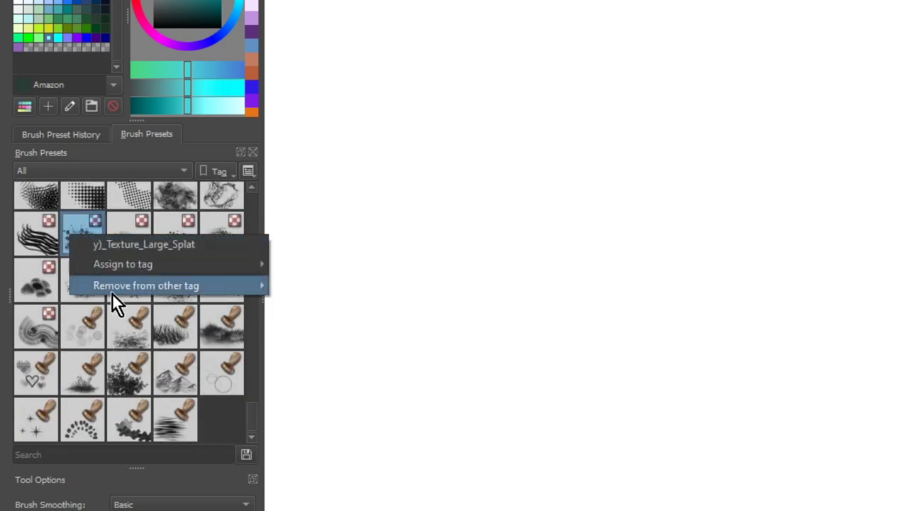
mouse_move(120, 262)
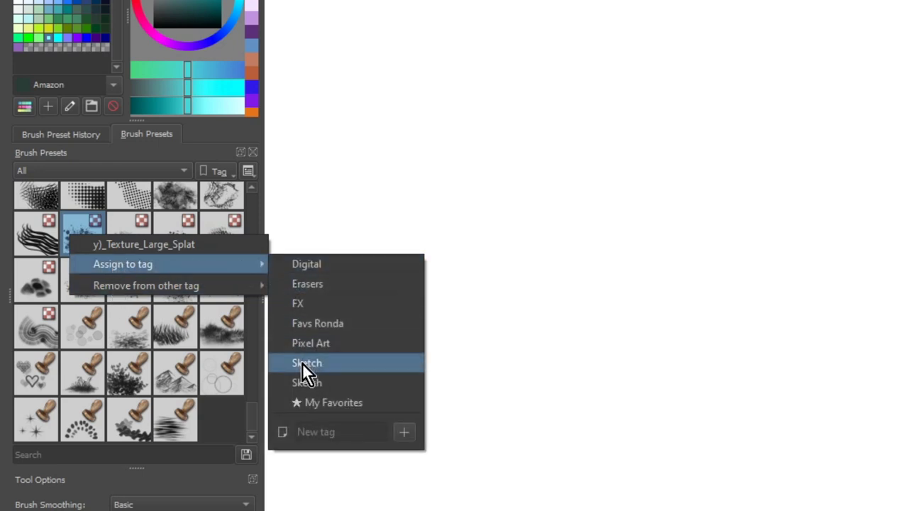
left_click(307, 343)
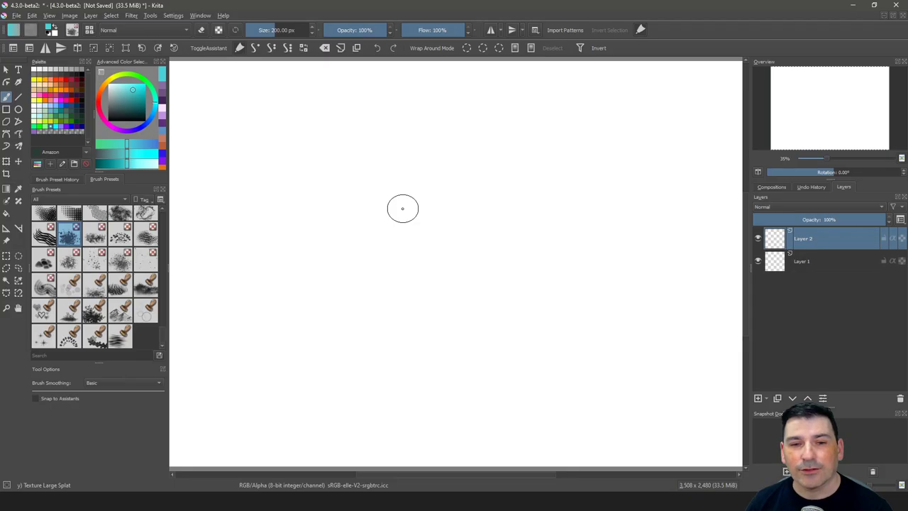
Switch the brushes offered in the canvas pop-up palette to the Fav2020 tag.
right_click(381, 206)
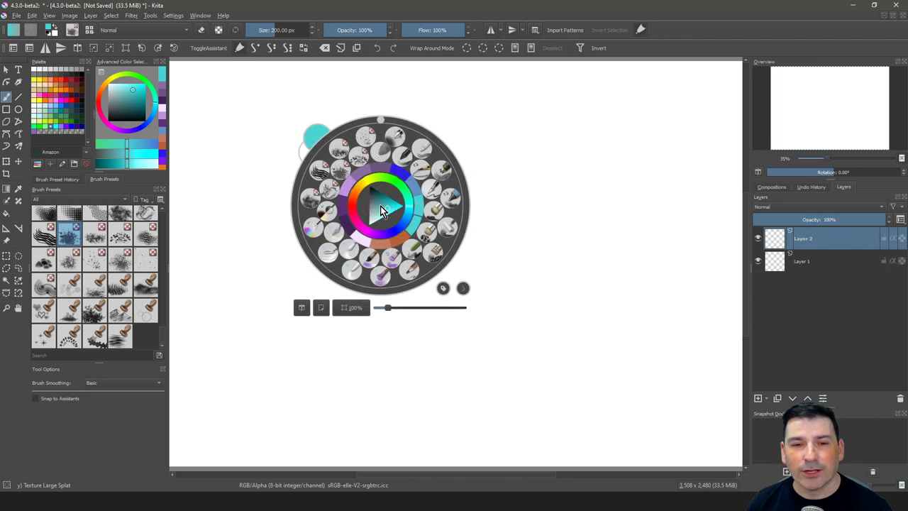
left_click(443, 288)
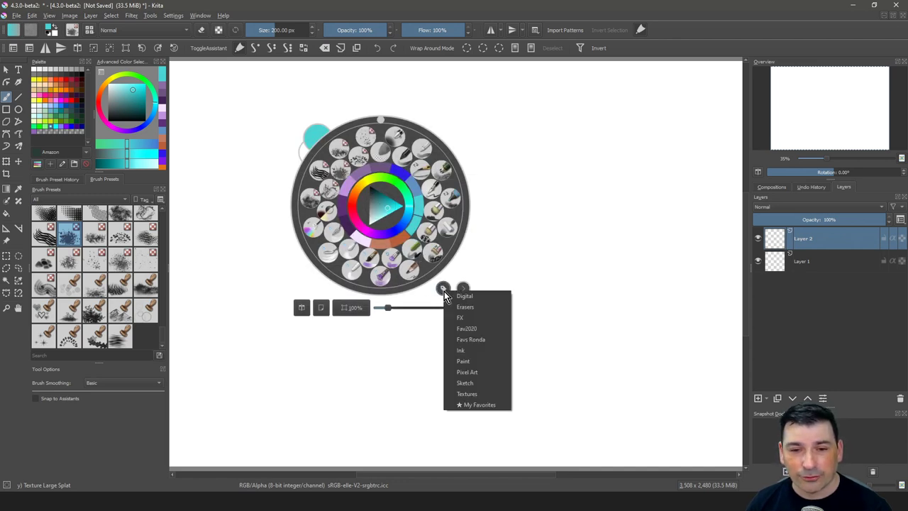
left_click(451, 330)
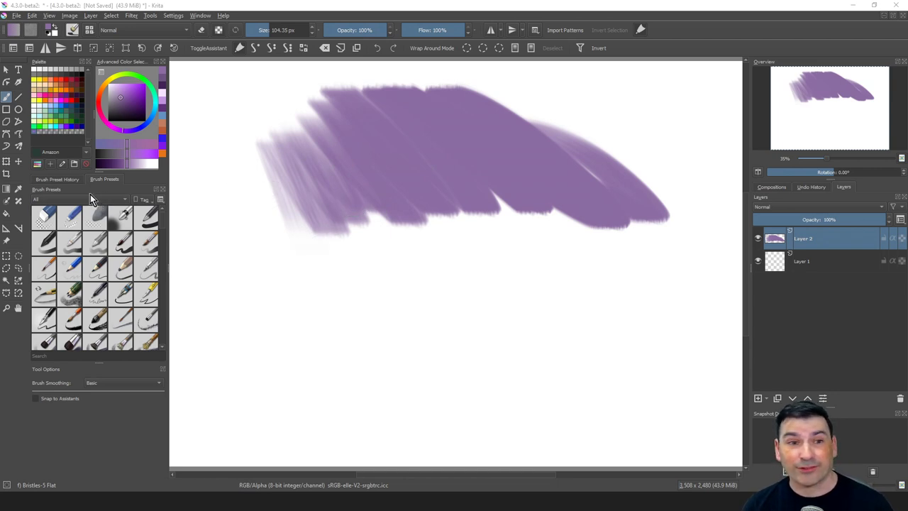
Choose Airbrush Soft from the pop-up palette and paint a wide soft purple band below the bristle strokes.
mouse_move(161, 219)
left_mouse_down()
mouse_move(165, 335)
mouse_move(169, 212)
left_mouse_up()
right_click(389, 191)
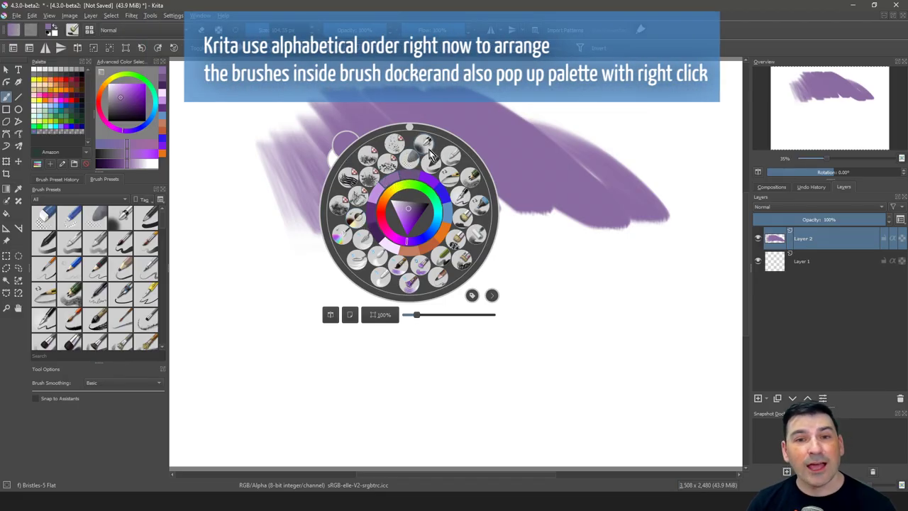
left_click(423, 149)
mouse_move(241, 259)
left_mouse_down()
mouse_move(334, 290)
mouse_move(467, 354)
mouse_move(523, 294)
mouse_move(274, 283)
left_mouse_up()
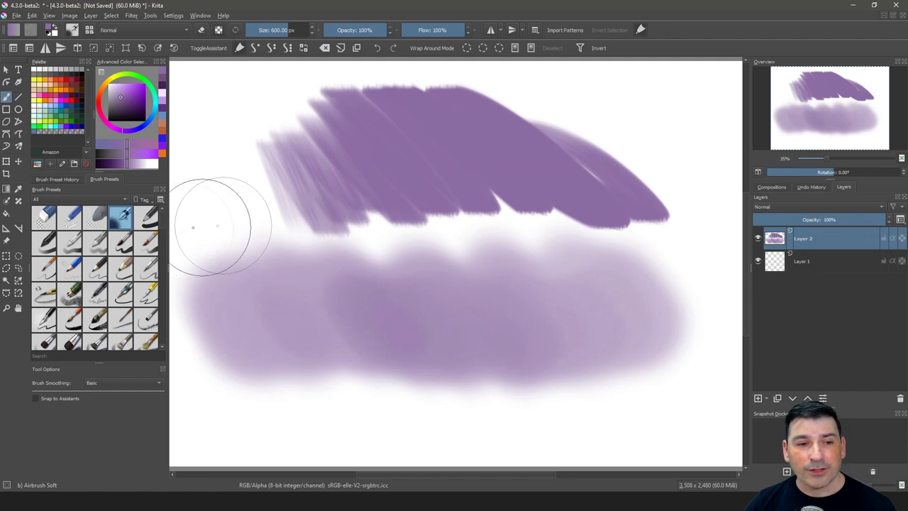
Find the Texture Crackles brush in the full preset list and paint its texture back and forth over the soft band.
left_click_drag(163, 222, 169, 337)
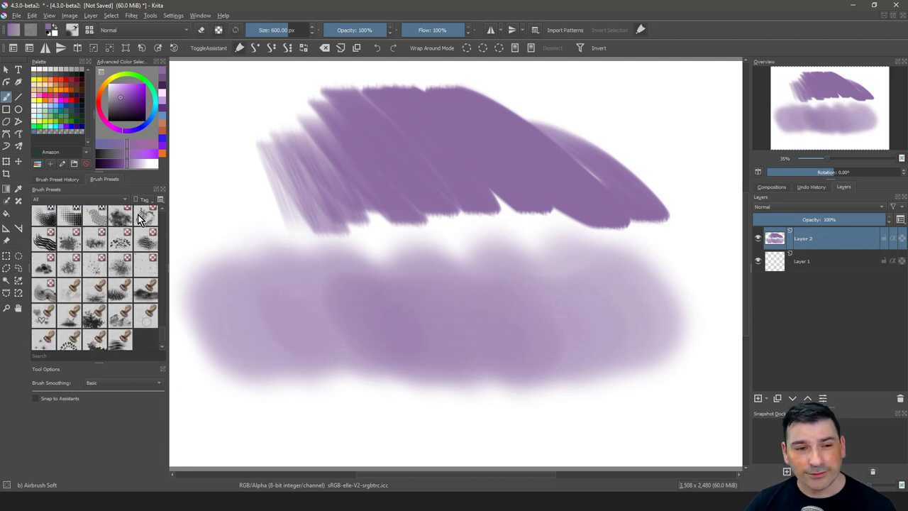
left_click(144, 219)
mouse_move(234, 284)
left_mouse_down()
mouse_move(284, 355)
mouse_move(320, 308)
mouse_move(395, 352)
mouse_move(568, 305)
mouse_move(681, 298)
left_mouse_up()
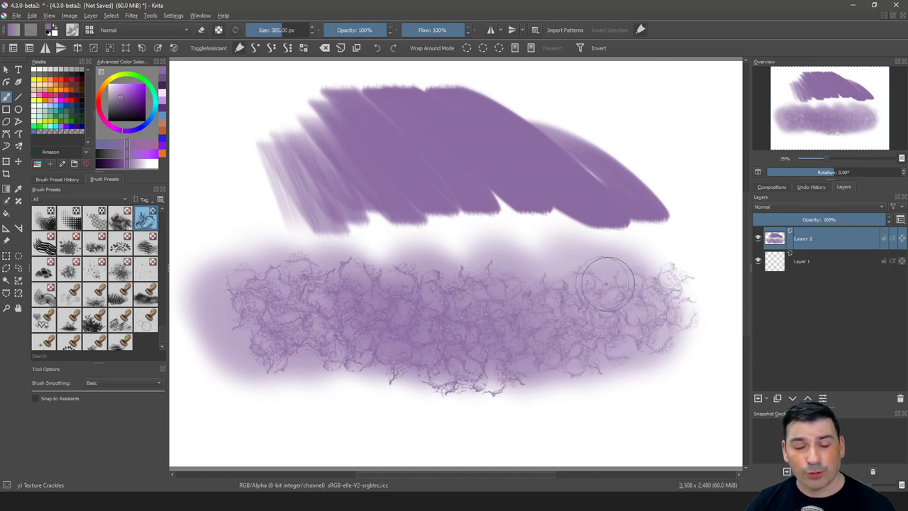
mouse_move(607, 284)
left_mouse_down()
mouse_move(455, 272)
mouse_move(563, 286)
mouse_move(385, 279)
mouse_move(359, 333)
mouse_move(234, 325)
mouse_move(223, 359)
mouse_move(248, 270)
left_mouse_up()
Clear the layer and paint a soft purple band across the upper canvas with Airbrush Soft from the pop-up palette.
key("Delete")
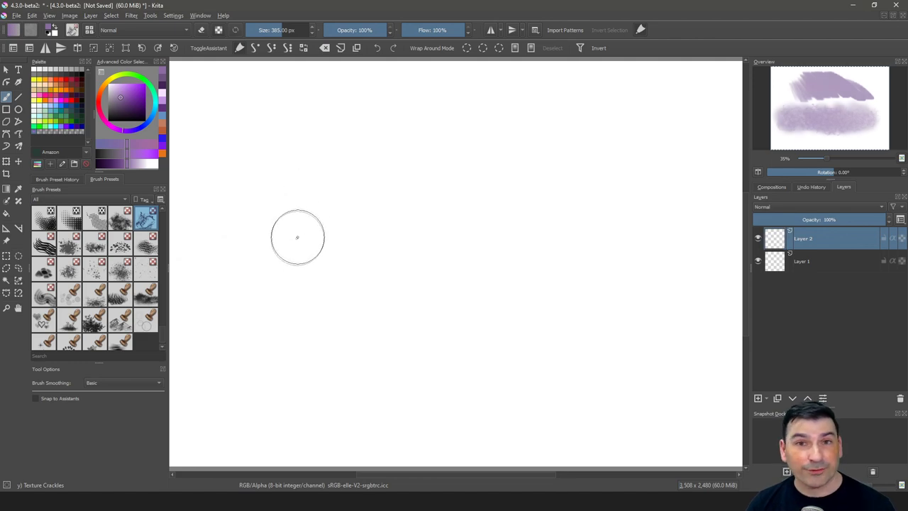
right_click(290, 231)
left_click(298, 165)
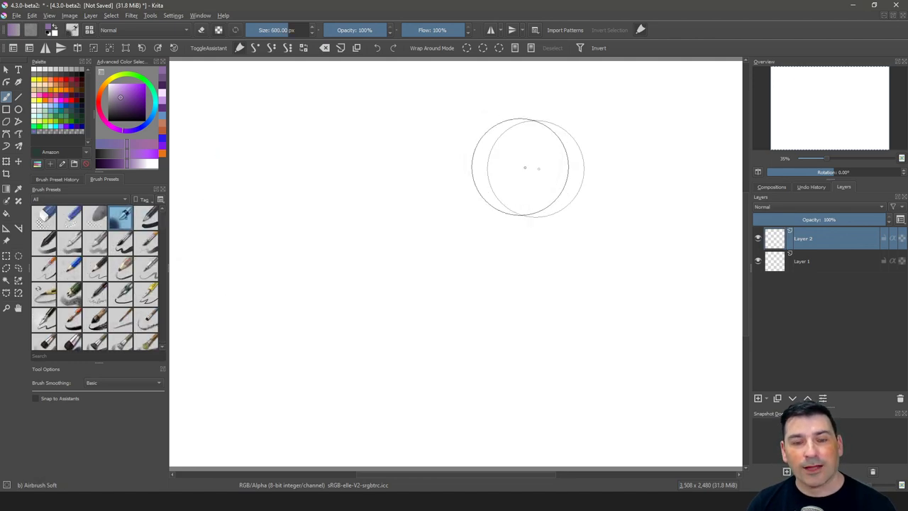
mouse_move(681, 146)
left_mouse_down()
mouse_move(283, 141)
mouse_move(237, 157)
mouse_move(424, 144)
mouse_move(581, 173)
mouse_move(680, 147)
mouse_move(656, 162)
mouse_move(415, 137)
mouse_move(227, 163)
left_mouse_up()
Choose Texture Crackles from the pop-up palette and texture the upper purple band with it.
right_click(270, 198)
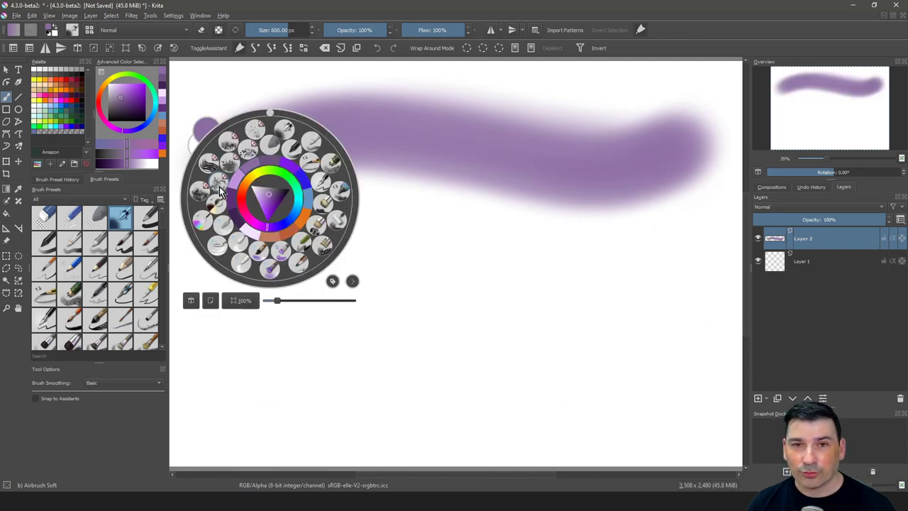
left_click(220, 190)
mouse_move(206, 149)
left_mouse_down()
mouse_move(234, 146)
mouse_move(316, 169)
mouse_move(526, 150)
mouse_move(624, 170)
mouse_move(709, 160)
mouse_move(659, 91)
mouse_move(528, 114)
mouse_move(219, 207)
left_mouse_up()
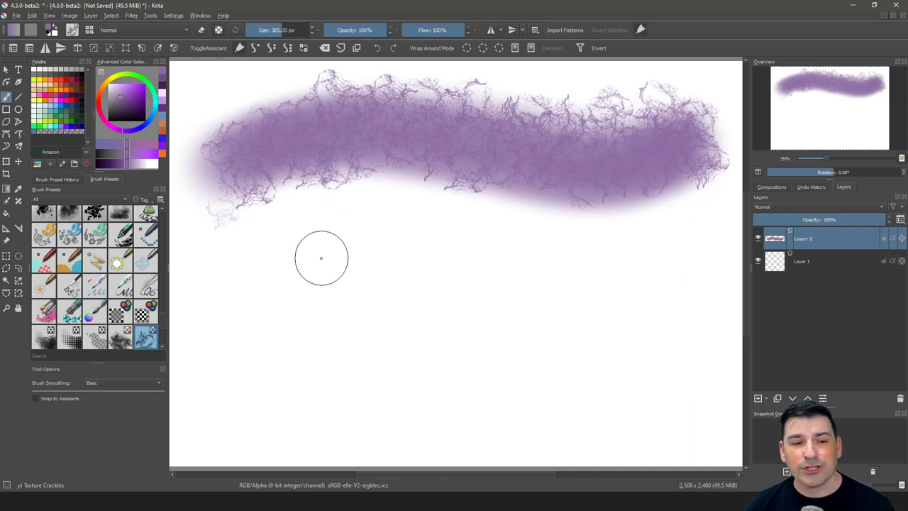
Paint a second purple band with the cloudy texture preset beside Texture Crackles, and select the Texture Reptile brush.
scroll(163, 320, "down", 3)
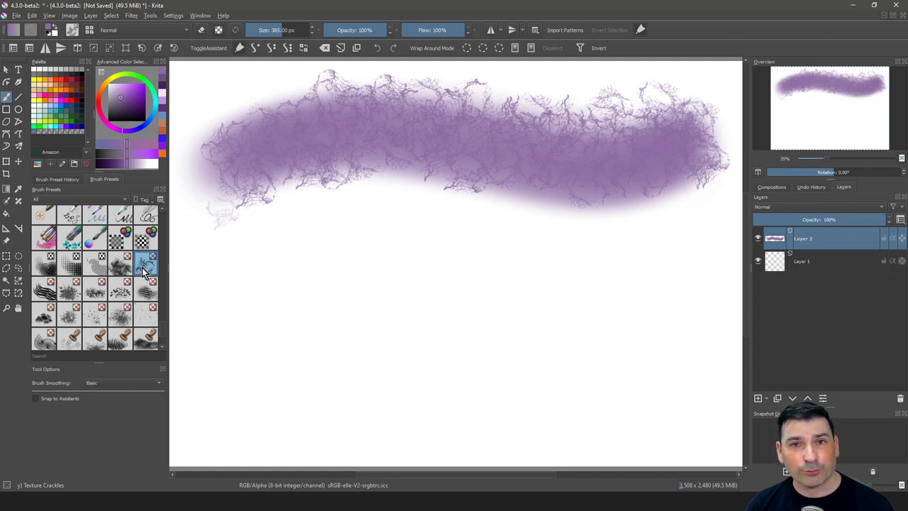
left_click(121, 262)
mouse_move(223, 274)
left_mouse_down()
mouse_move(402, 298)
mouse_move(487, 253)
mouse_move(628, 263)
mouse_move(692, 287)
mouse_move(454, 227)
mouse_move(337, 213)
left_mouse_up()
left_click(145, 287)
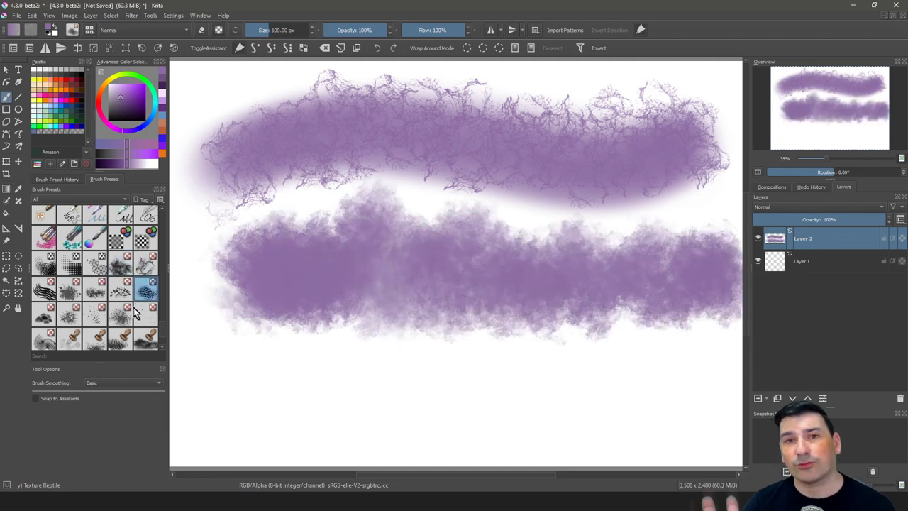
Choose Airbrush Soft from the pop-up palette and fill in the lower part of the cloudy band with soft purple.
right_click(370, 240)
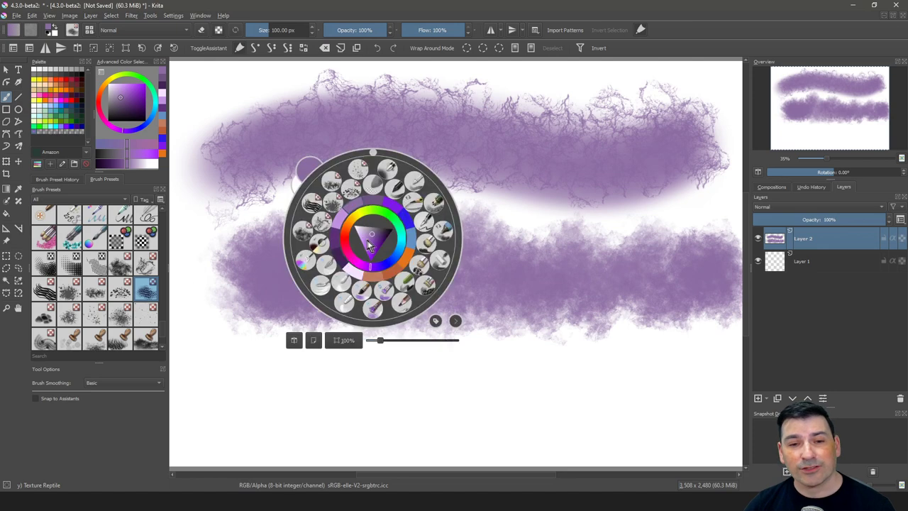
left_click(388, 172)
mouse_move(227, 351)
left_mouse_down()
mouse_move(283, 345)
mouse_move(657, 373)
mouse_move(703, 345)
mouse_move(446, 341)
mouse_move(227, 368)
mouse_move(267, 331)
mouse_move(721, 313)
mouse_move(212, 338)
mouse_move(244, 309)
mouse_move(550, 308)
mouse_move(586, 296)
left_mouse_up()
Paint a turquoise patch in the lower left of the purple area with Wet Bristles enlarged to about 141 px.
right_click(392, 279)
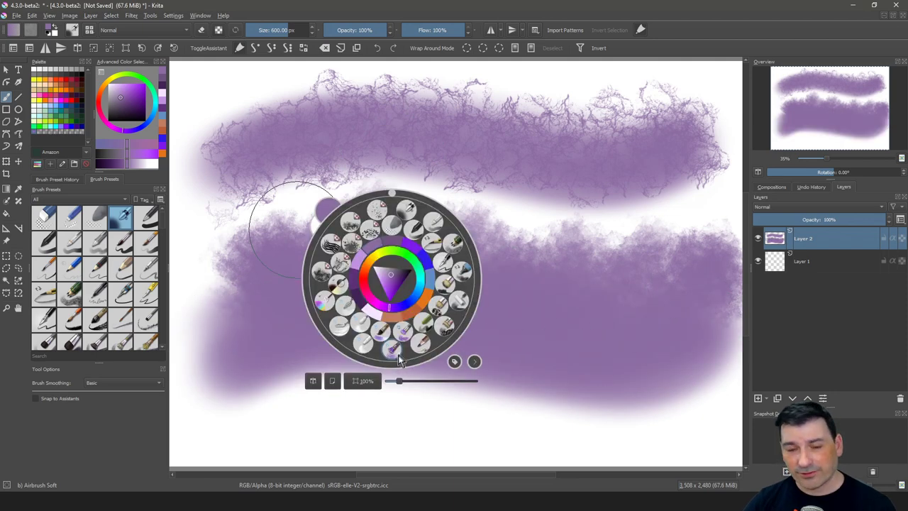
left_click(405, 339)
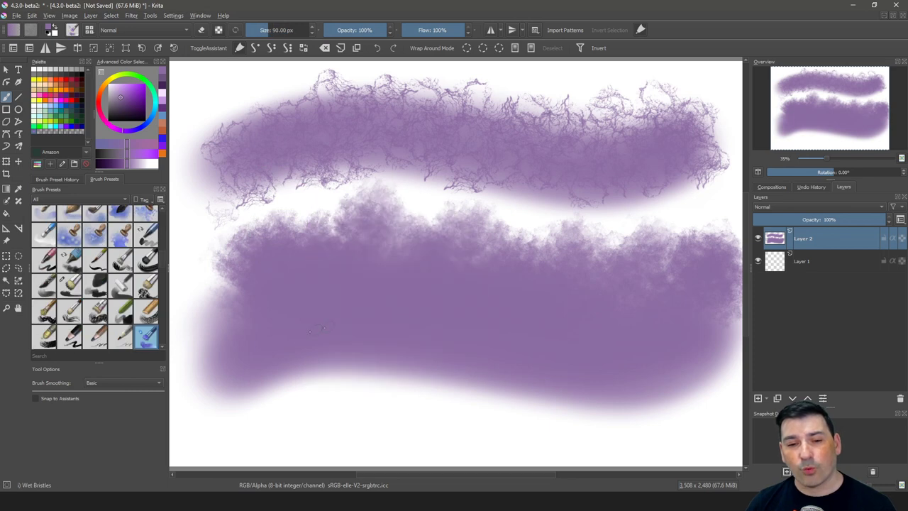
left_click(157, 109)
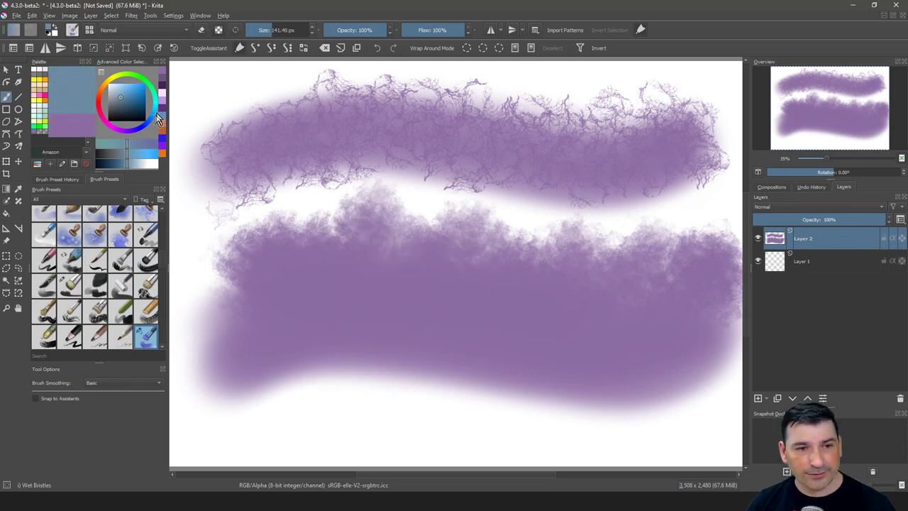
mouse_move(358, 312)
left_mouse_down()
mouse_move(365, 323)
mouse_move(356, 370)
mouse_move(273, 313)
mouse_move(259, 359)
left_mouse_up()
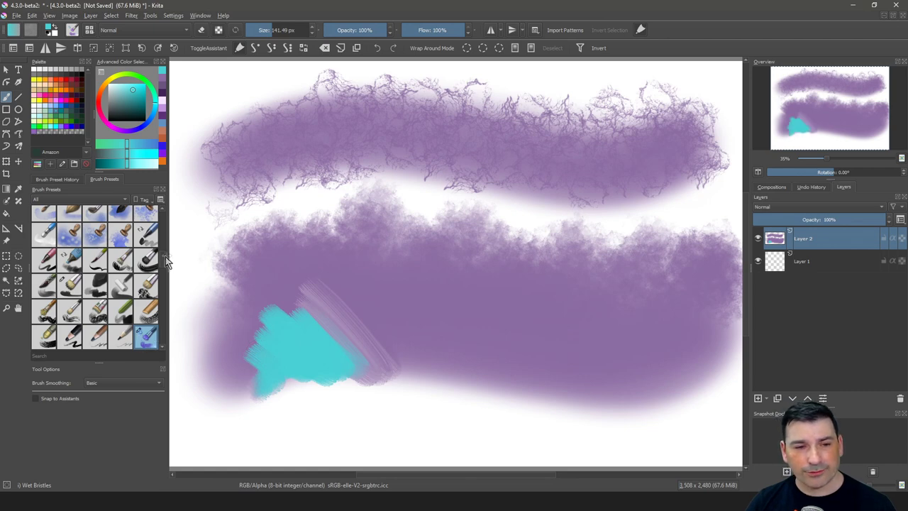
Find Wet Textured Soft in the preset list, enlarge it, and paint strokes beside the turquoise patch.
left_click_drag(165, 261, 164, 275)
left_click(70, 296)
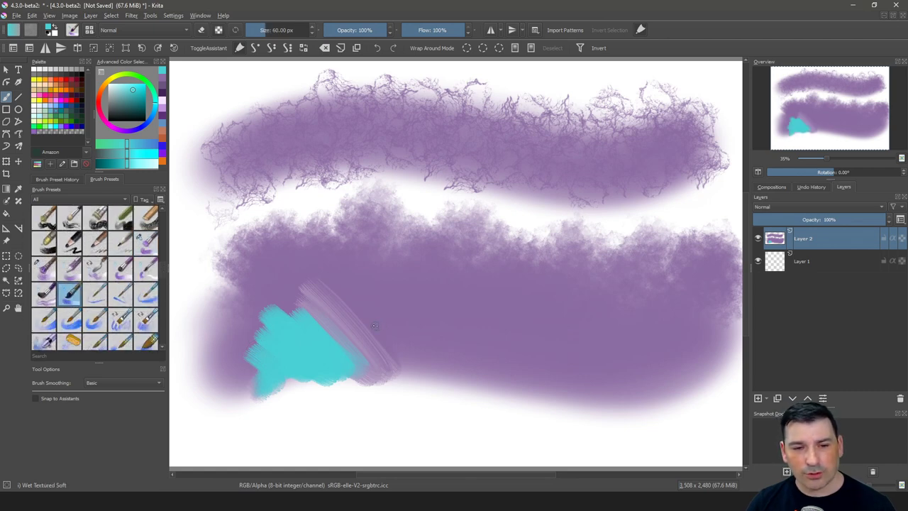
left_click_drag(391, 326, 397, 325, "shift")
mouse_move(414, 292)
left_mouse_down()
mouse_move(460, 378)
mouse_move(477, 386)
left_mouse_up()
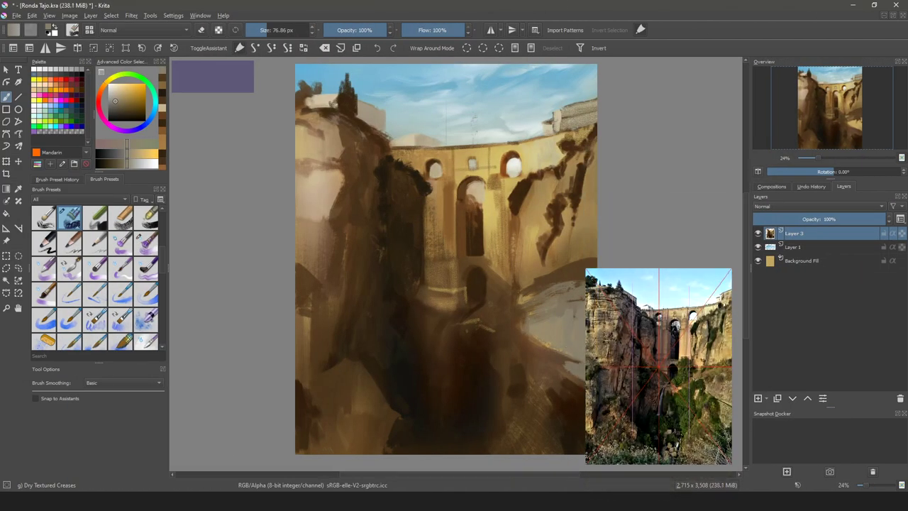
Texture the lower right slope of the gorge in the Ronda painting with light greyish-brown strokes.
mouse_move(582, 386)
left_mouse_down()
mouse_move(557, 363)
mouse_move(578, 422)
left_mouse_up()
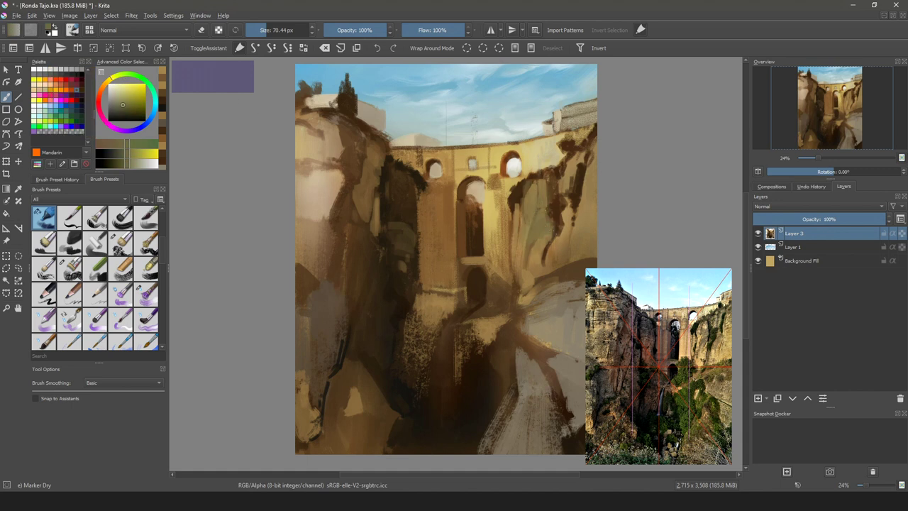
Paint broad strokes of a lighter ochre tone down the cliff face to the right of the bridge.
left_click_drag(573, 166, 561, 186)
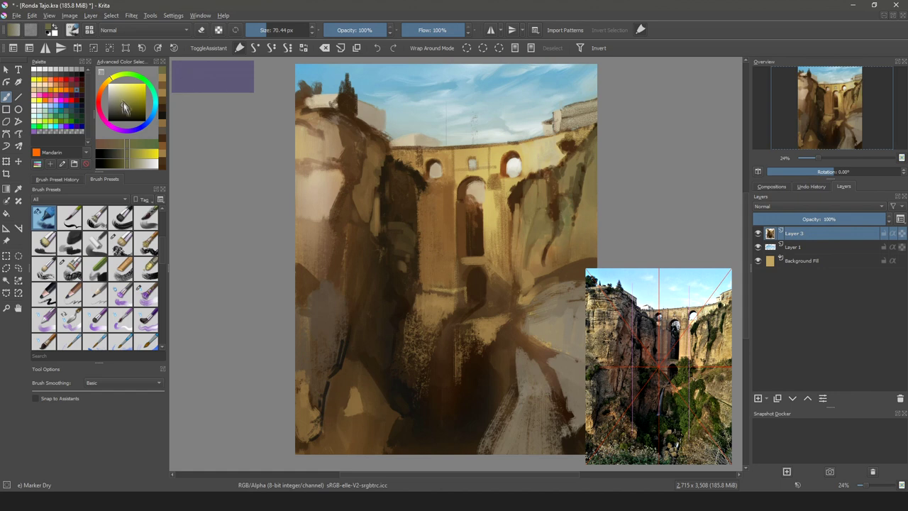
left_click_drag(124, 105, 116, 93)
mouse_move(570, 266)
left_mouse_down()
mouse_move(595, 255)
mouse_move(575, 261)
mouse_move(591, 229)
mouse_move(593, 258)
mouse_move(595, 198)
mouse_move(577, 153)
left_mouse_up()
Pick a pale yellow and a tone sampled from the cliff, and paint vertical strokes on the bridge's right pillar around the central arch.
left_click(122, 91)
left_click(108, 82)
left_click(121, 89)
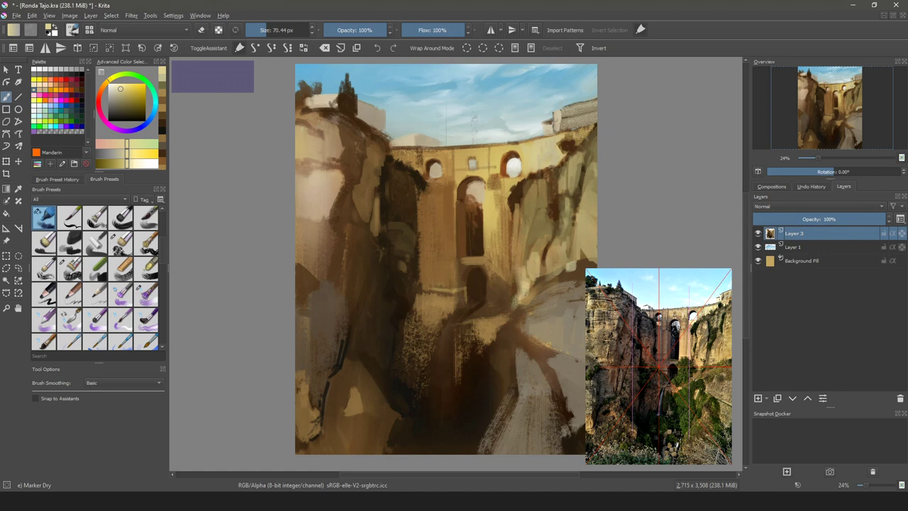
mouse_move(498, 225)
left_mouse_down()
mouse_move(500, 271)
mouse_move(503, 262)
left_mouse_up()
left_click_drag(493, 230, 493, 265)
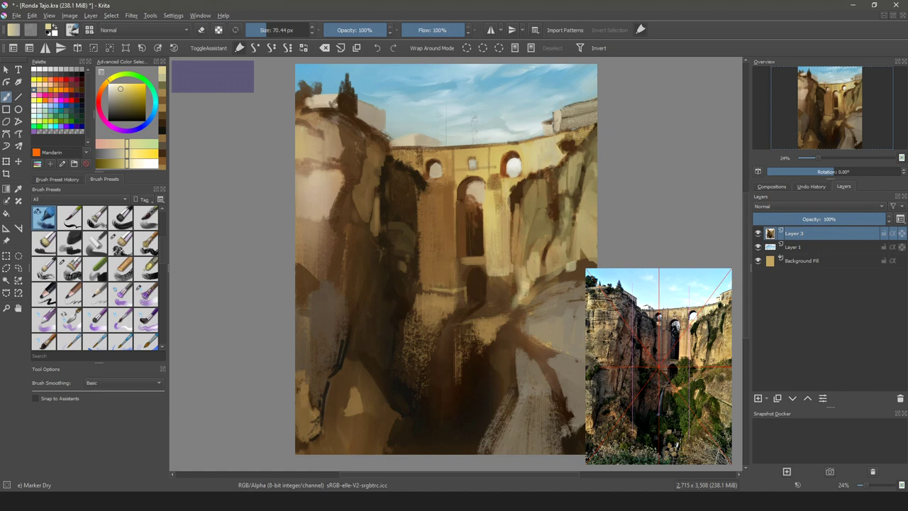
left_click(523, 211, "ctrl")
left_click_drag(495, 187, 493, 211)
left_click_drag(487, 262, 487, 195)
left_click_drag(489, 263, 495, 190)
left_click_drag(503, 260, 505, 182)
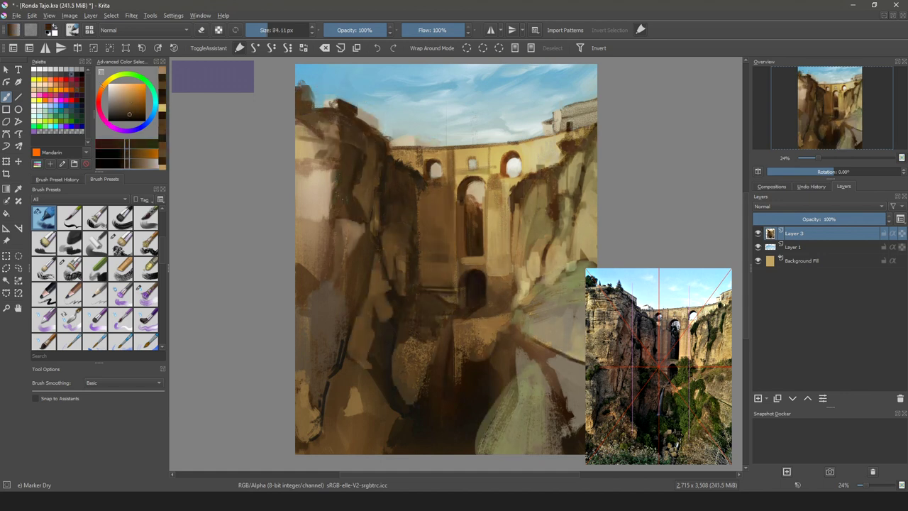
Deepen the left cliff and the adjoining bridge pillar with dark brown strokes, enlarging the brush to about 157 px.
left_click_drag(357, 179, 361, 189)
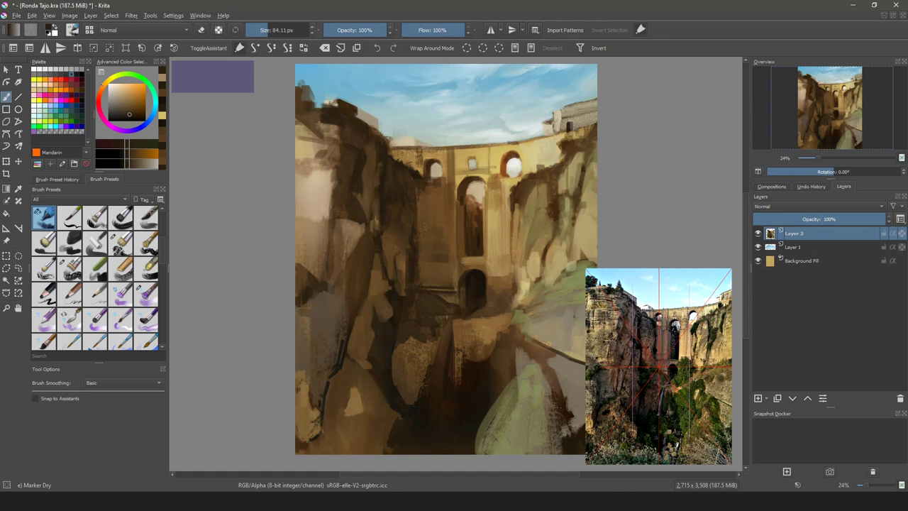
left_click_drag(424, 226, 437, 227)
mouse_move(382, 263)
left_mouse_down()
mouse_move(365, 318)
mouse_move(377, 368)
left_mouse_up()
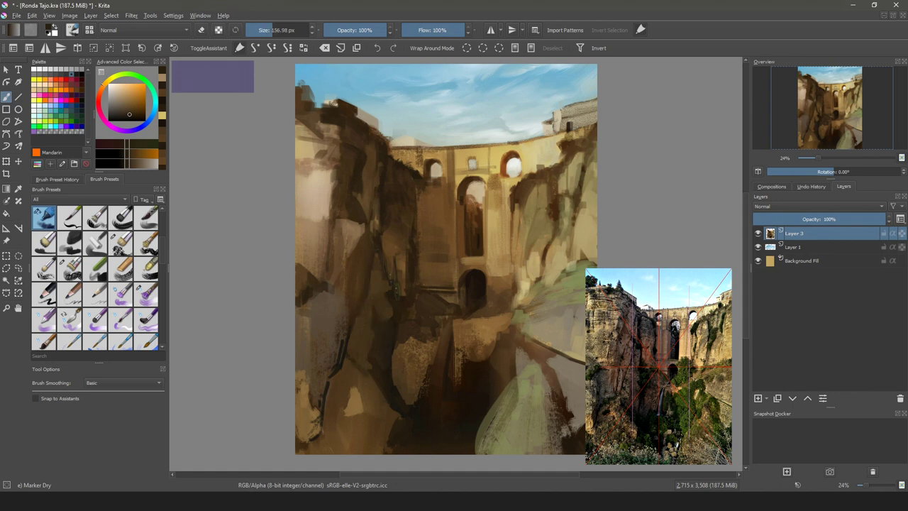
left_click_drag(367, 184, 339, 264)
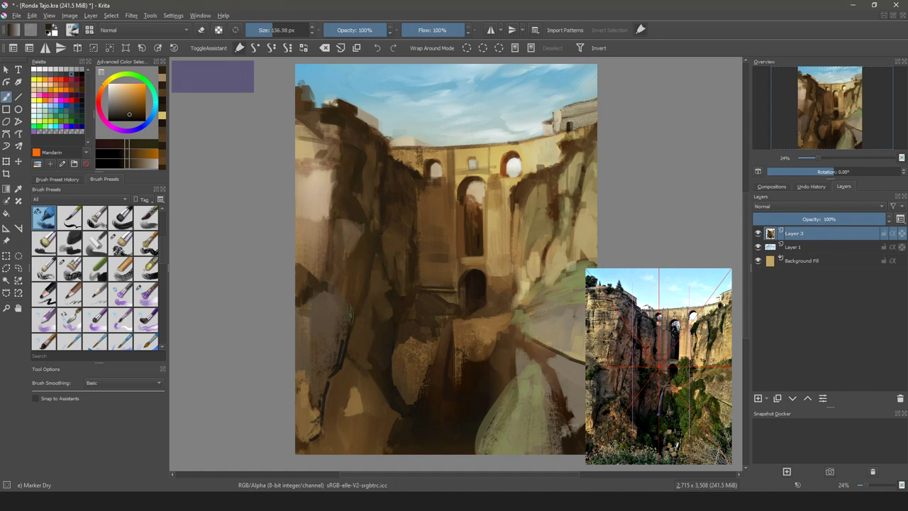
Reduce the brush to about 86 px and paint the upper left cliff with a mid-brown sampled from the rock.
left_click(373, 277, "ctrl")
left_click_drag(369, 200, 360, 200)
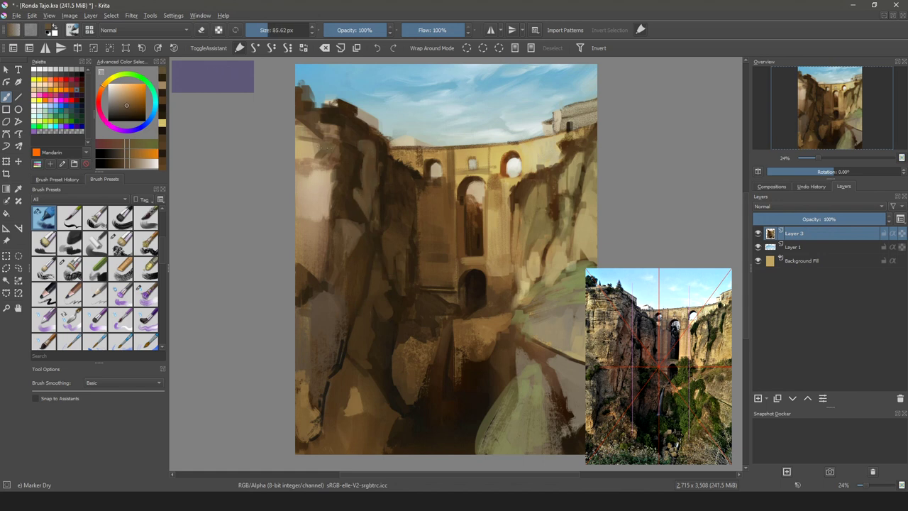
mouse_move(312, 142)
left_mouse_down()
mouse_move(305, 170)
mouse_move(325, 186)
mouse_move(307, 213)
left_mouse_up()
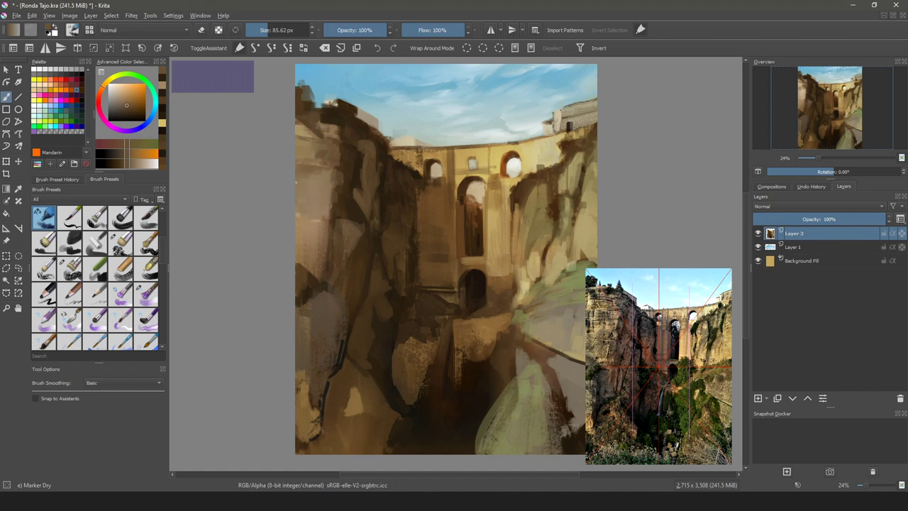
Model the left cliff and the rocks at its foot with strokes of tan tones sampled from the painting.
left_click(343, 177, "ctrl")
left_click_drag(341, 173, 333, 183)
left_click(324, 222, "ctrl")
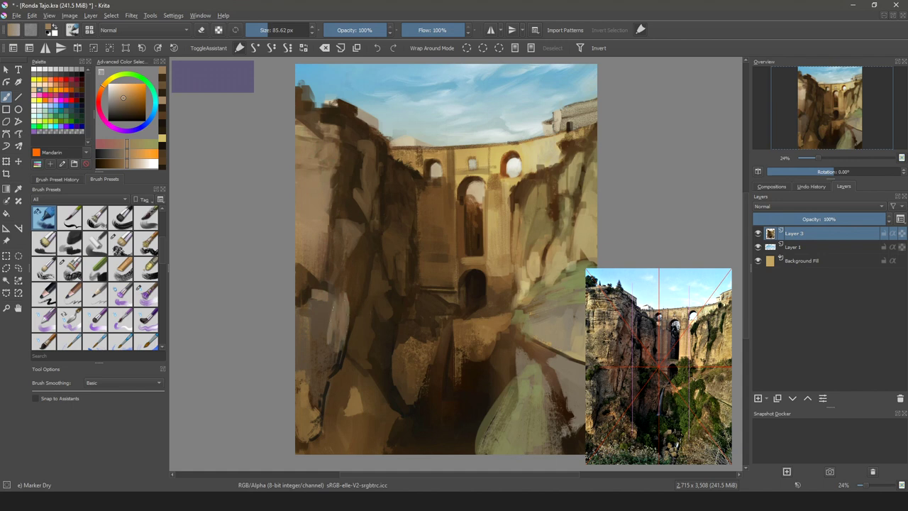
left_click_drag(366, 316, 357, 358)
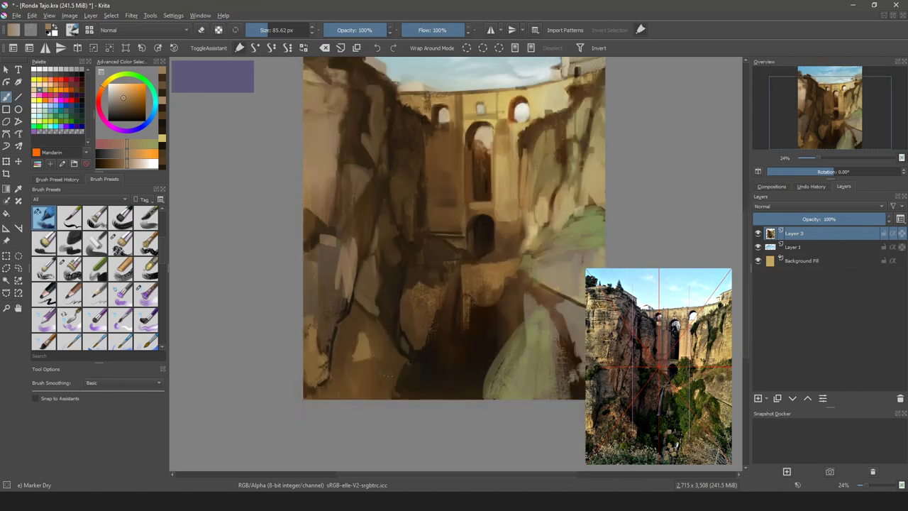
left_click_drag(388, 362, 387, 424)
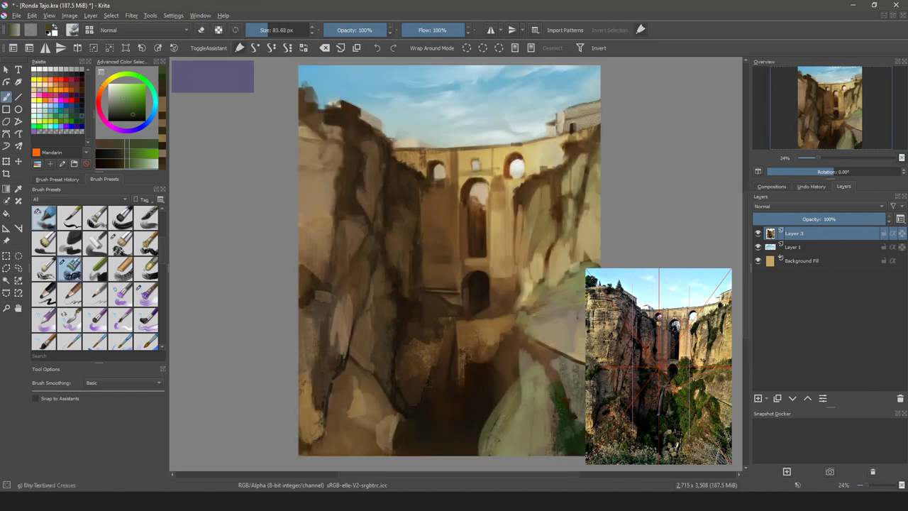
Add Dry Textured Creases strokes to the lower right slope and scatter dark green foliage across the gorge floor with Texture Large Splat.
left_click(568, 365, "ctrl")
mouse_move(576, 363)
left_mouse_down()
mouse_move(577, 398)
mouse_move(552, 361)
mouse_move(578, 414)
left_mouse_up()
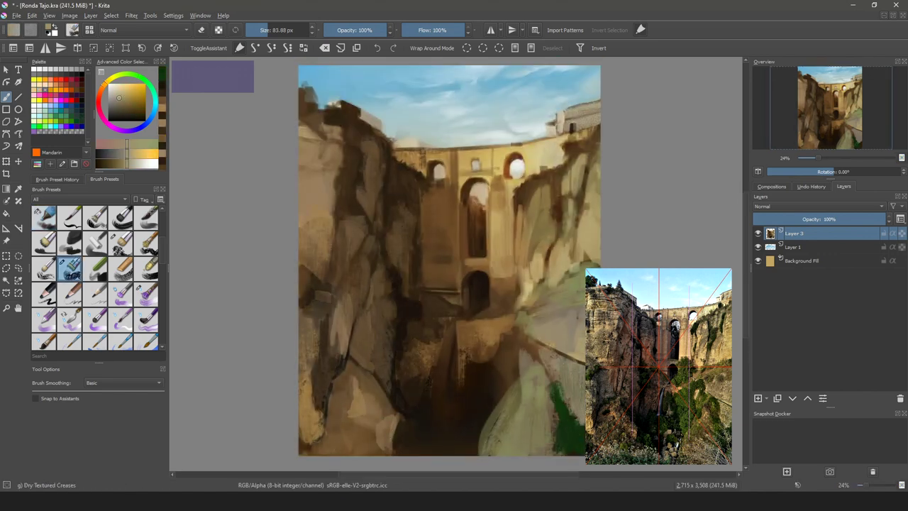
left_click(572, 419, "ctrl")
right_click(390, 296)
left_click(352, 260)
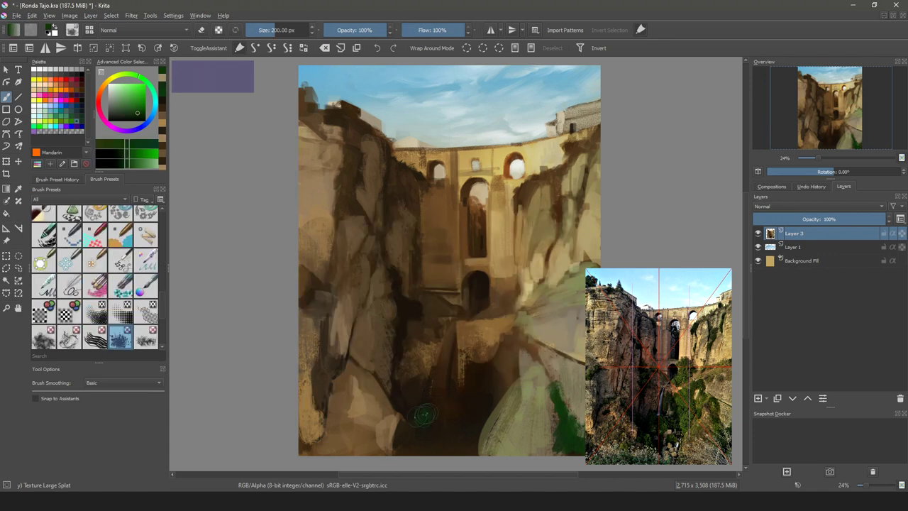
mouse_move(551, 419)
left_mouse_down()
mouse_move(543, 424)
mouse_move(571, 427)
mouse_move(548, 354)
mouse_move(512, 327)
mouse_move(509, 344)
mouse_move(524, 318)
mouse_move(497, 340)
mouse_move(490, 376)
mouse_move(500, 419)
mouse_move(435, 406)
left_mouse_up()
Dab lighter green highlights on the trees and darker sampled green into the bushes along the gorge floor, using a 92 px brush.
left_click(132, 117)
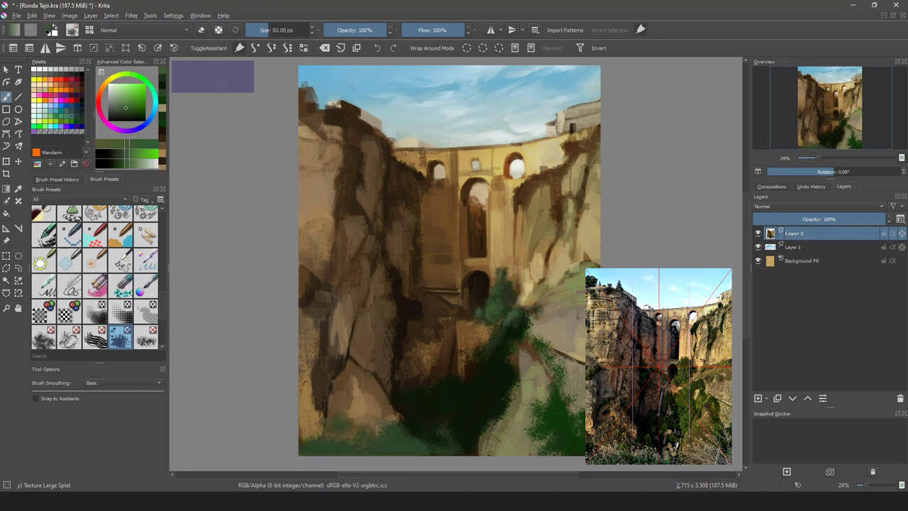
left_click_drag(514, 328, 474, 365)
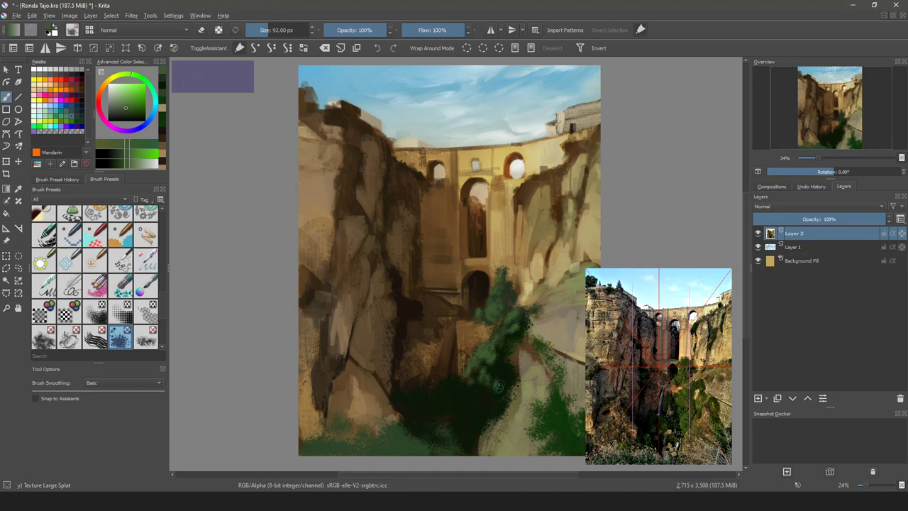
left_click(421, 426, "ctrl")
left_click_drag(409, 430, 325, 447)
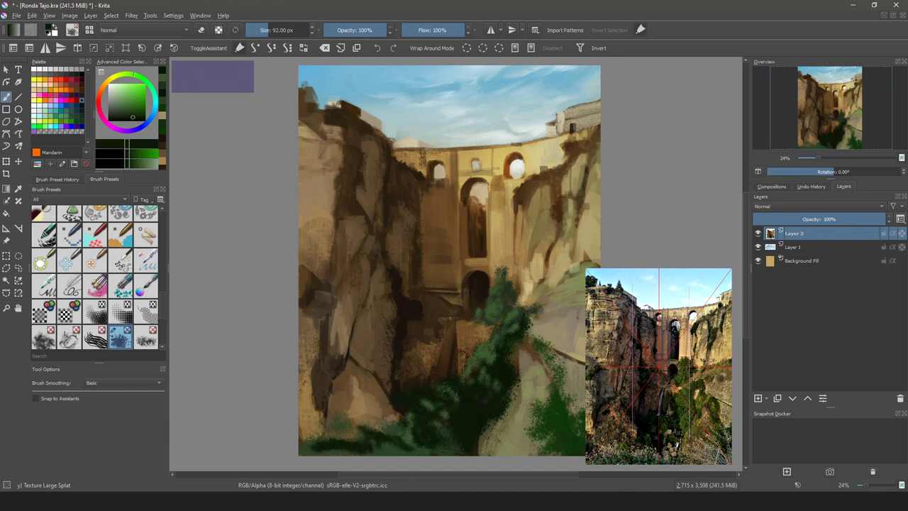
Choose Wet Bristles Rough and a pale bluish white, add a new layer, and paint the waterfall below the bridge.
left_click(119, 93)
right_click(439, 347)
left_click(498, 392)
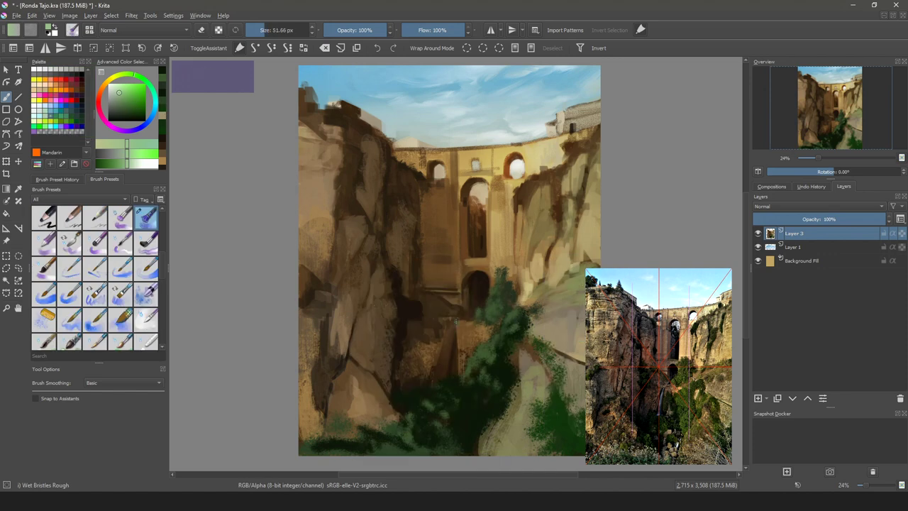
left_click(153, 97)
left_click(110, 90)
left_click(758, 399)
left_click_drag(461, 316, 449, 354)
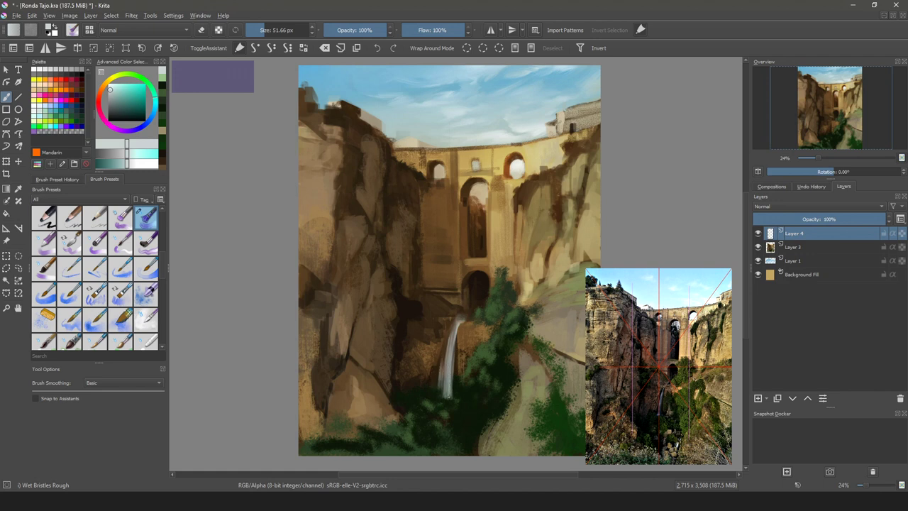
Paint small rocks below the waterfall with browns sampled from the painting, and save the document.
left_click(484, 411, "ctrl")
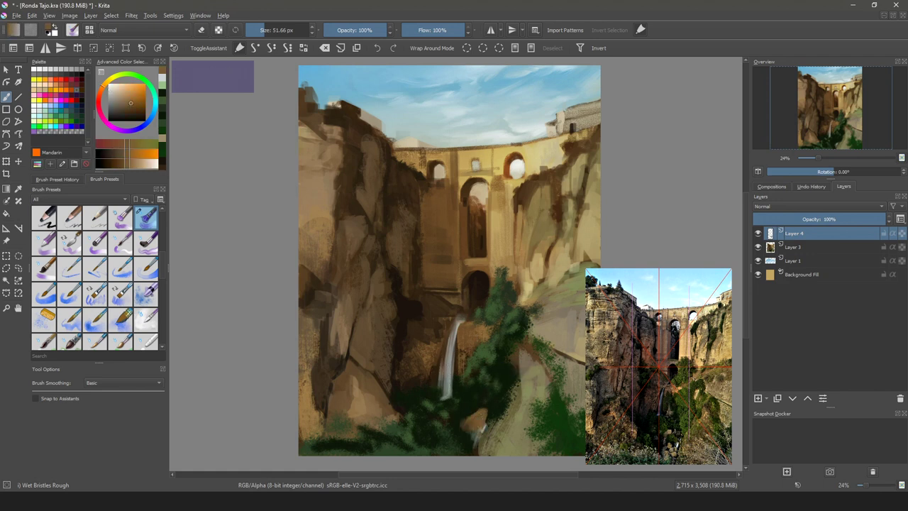
left_click(489, 433, "ctrl")
left_click_drag(485, 426, 469, 443)
left_click(495, 414, "ctrl")
left_click(499, 420, "ctrl")
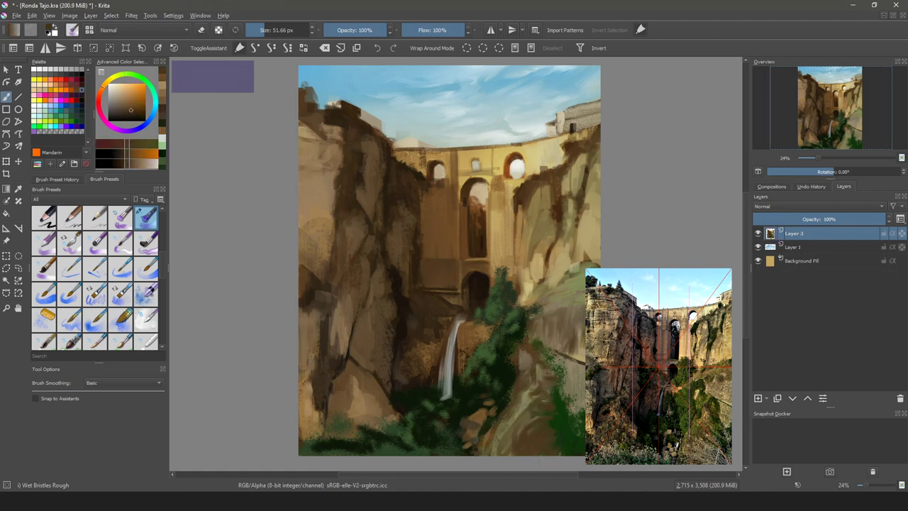
key("ctrl+s")
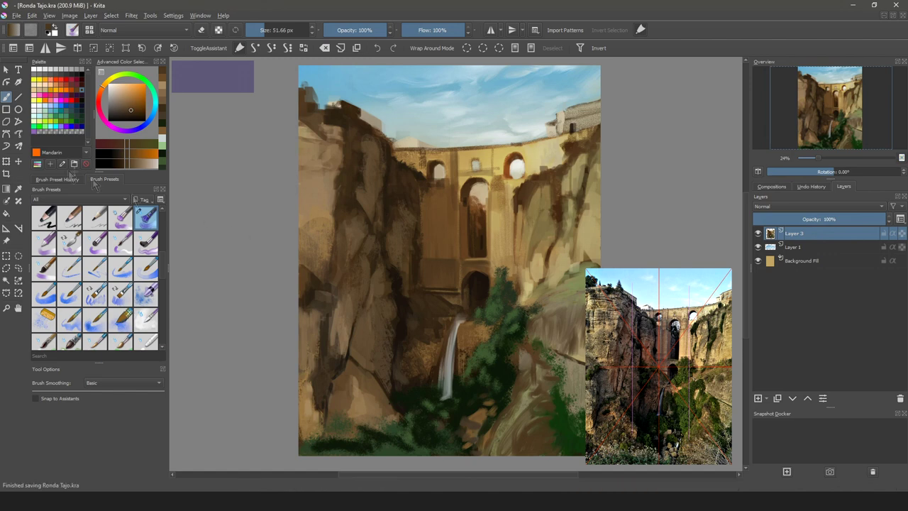
Choose Airbrush Soft in Normal mode at 600 px, sample dark brown from under the arch, and shade the lower gorge around the waterfall.
right_click(459, 310)
left_click(488, 261)
left_click(482, 286, "ctrl")
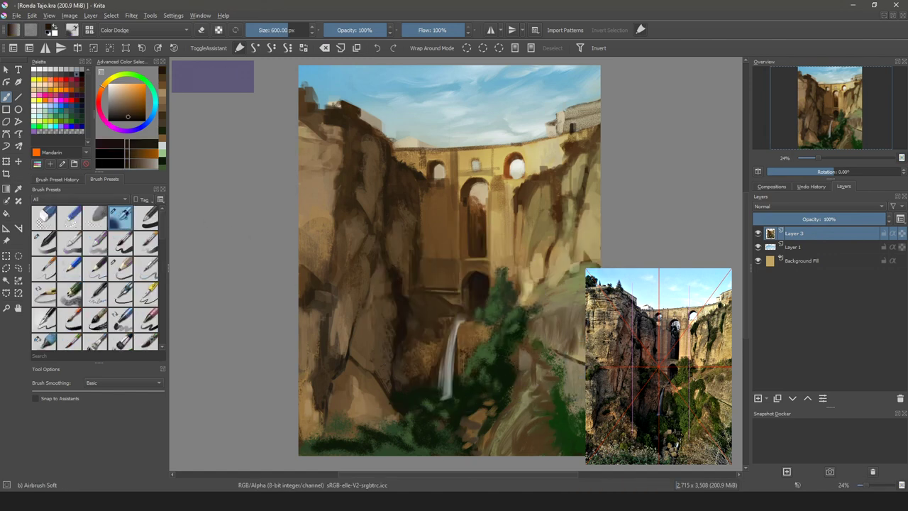
left_click(237, 32)
mouse_move(571, 419)
left_mouse_down()
mouse_move(543, 340)
mouse_move(571, 383)
left_mouse_up()
mouse_move(521, 415)
left_mouse_down()
mouse_move(443, 450)
mouse_move(557, 421)
mouse_move(454, 443)
left_mouse_up()
left_click_drag(474, 341, 468, 415)
left_click_drag(419, 366, 518, 283)
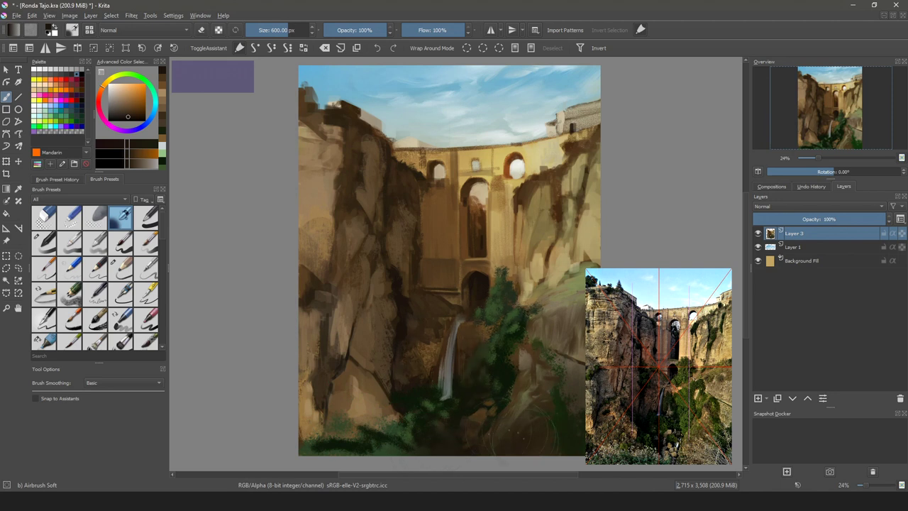
Continue the soft dark shading over the lower left rocks, the bridge pillars and both cliff faces.
mouse_move(383, 415)
left_mouse_down()
mouse_move(394, 424)
mouse_move(312, 438)
left_mouse_up()
left_click_drag(426, 217, 436, 297)
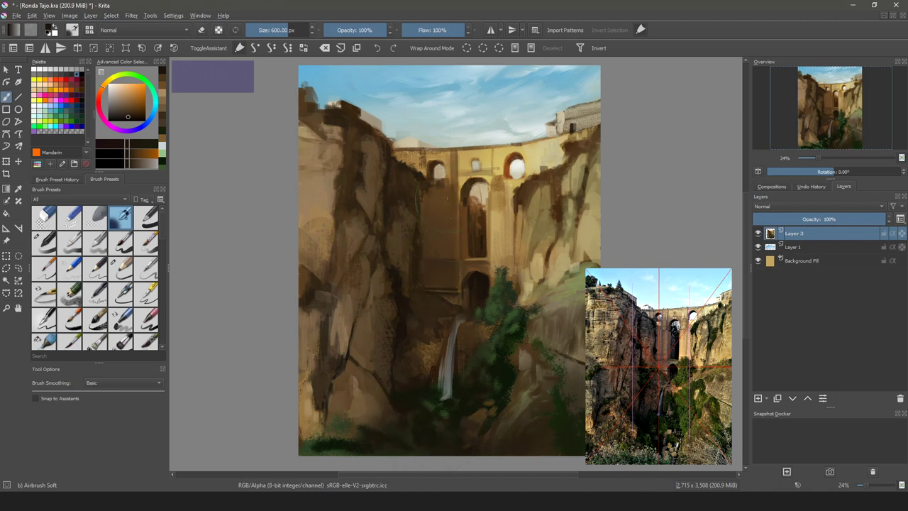
left_click_drag(507, 284, 513, 206)
left_click_drag(386, 145, 372, 199)
left_click_drag(550, 262, 546, 199)
left_click_drag(586, 151, 589, 266)
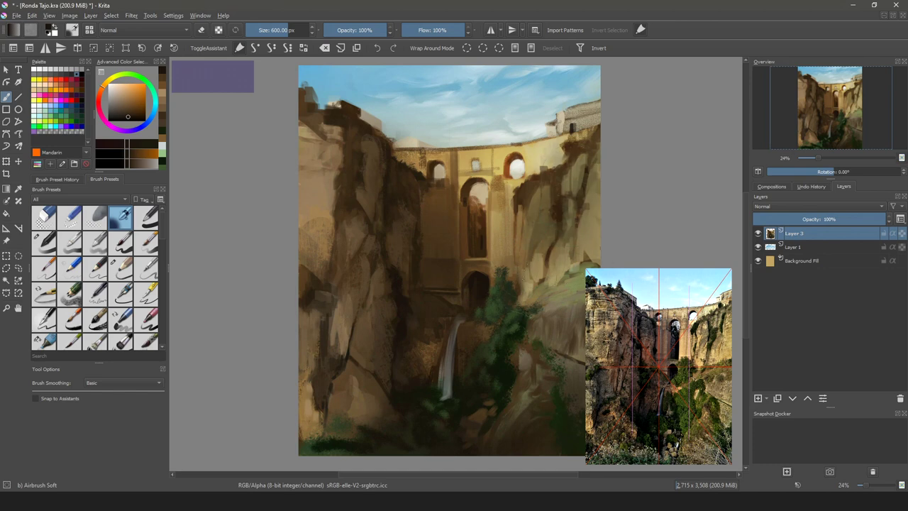
left_click_drag(564, 237, 522, 305)
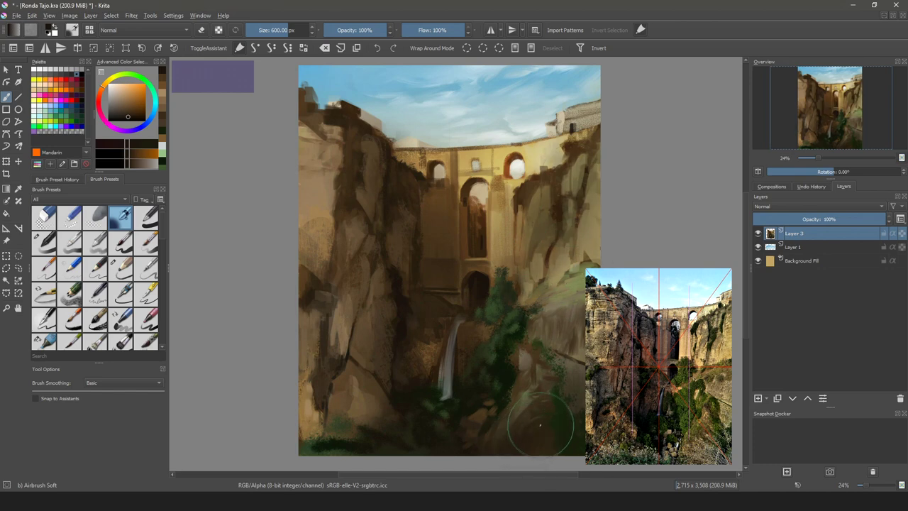
Choose Dry Textured Creases and rework the lower left rocks and bushes with colors sampled nearby.
right_click(334, 315)
left_click(391, 357)
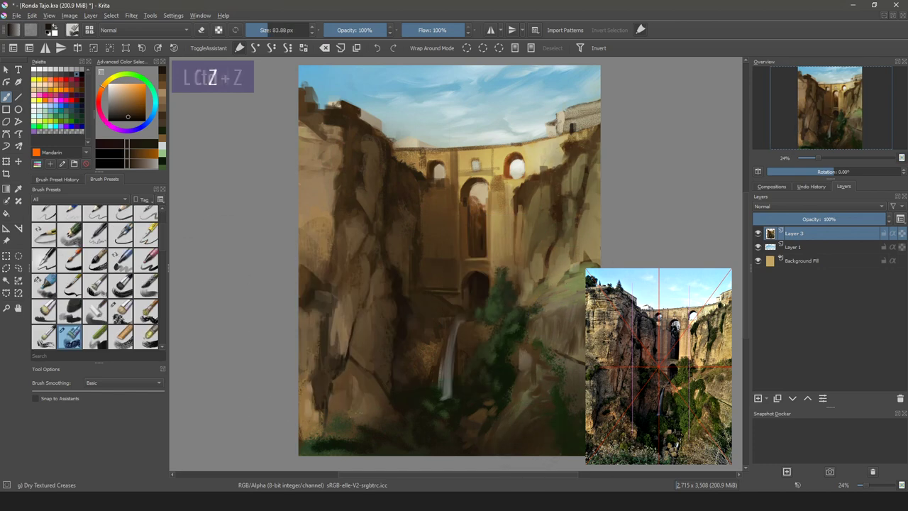
left_click(349, 394, "ctrl")
left_click_drag(342, 371, 359, 383)
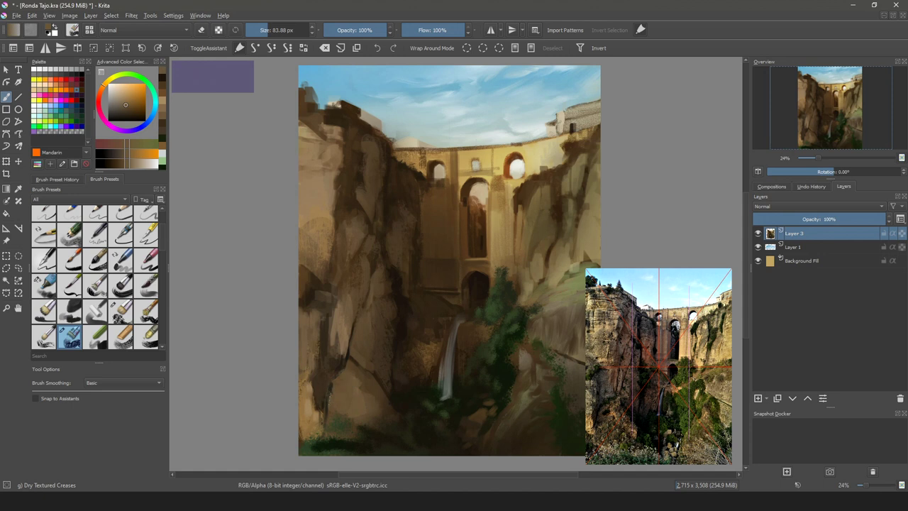
left_click(388, 425, "ctrl")
mouse_move(308, 413)
left_mouse_down()
mouse_move(300, 428)
mouse_move(325, 436)
left_mouse_up()
Sample dark tones from the painting and add dark vegetation to the left cliff's edge and down the right cliff.
left_click(518, 405, "ctrl")
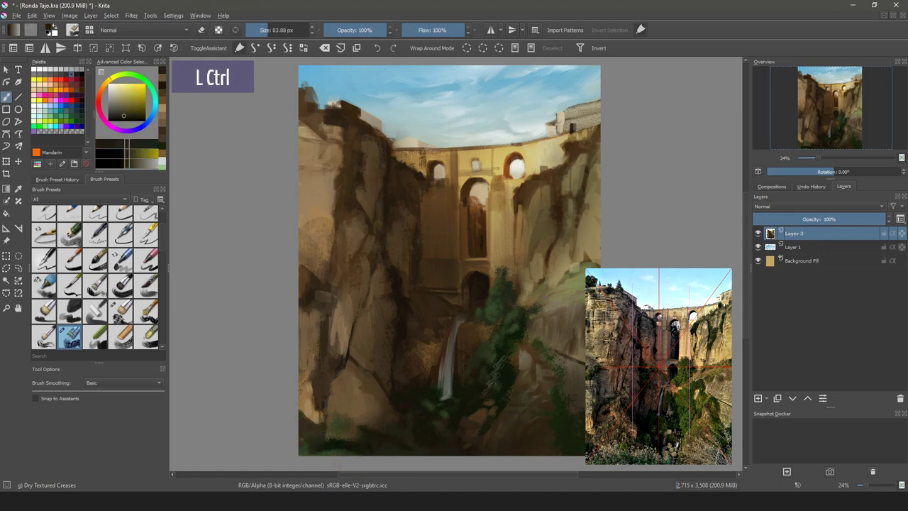
left_click_drag(306, 281, 301, 292)
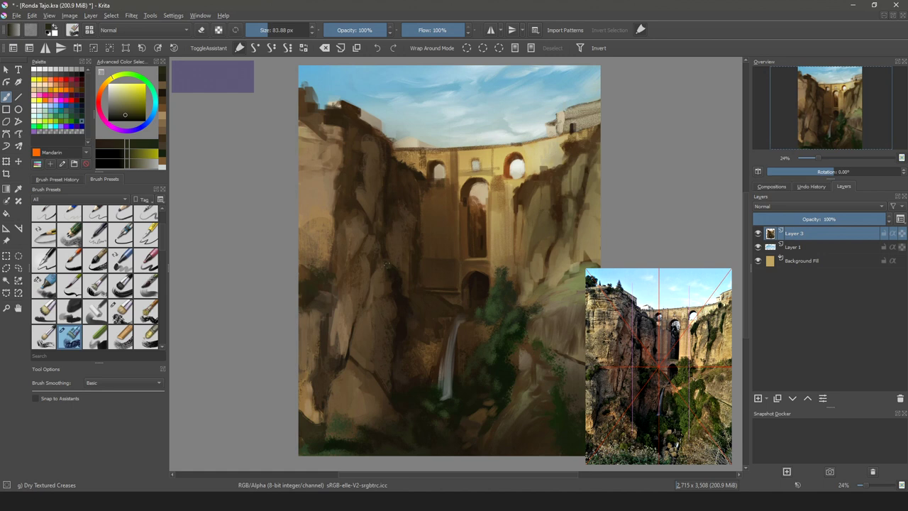
left_click(393, 280, "ctrl")
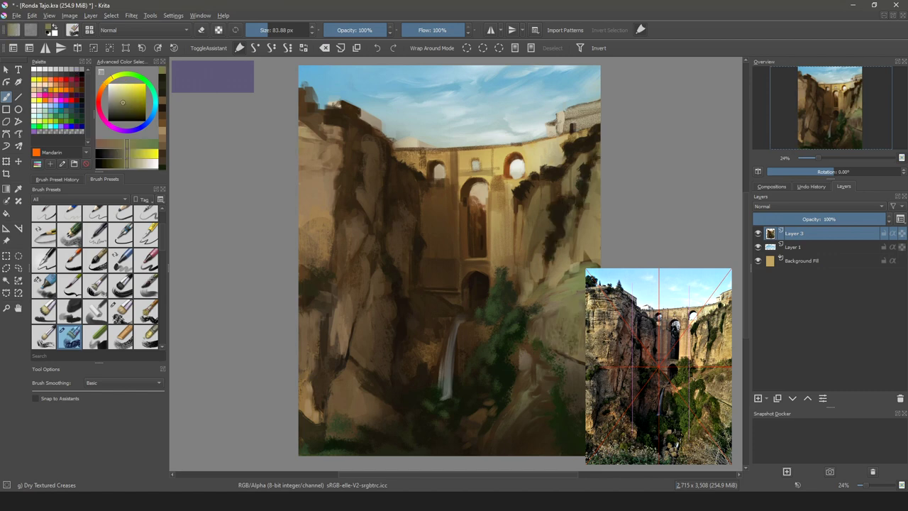
Choose Chalk Details, enlarge it to 263 px, and texture the lower right slope with olive strokes.
right_click(525, 314)
left_click(567, 383)
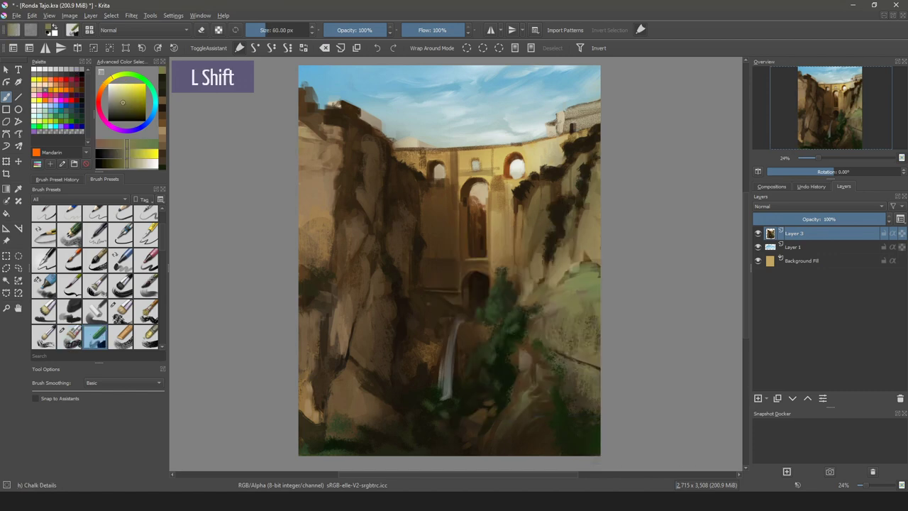
left_click_drag(568, 393, 589, 394)
key("plus")
key("plus")
key("plus")
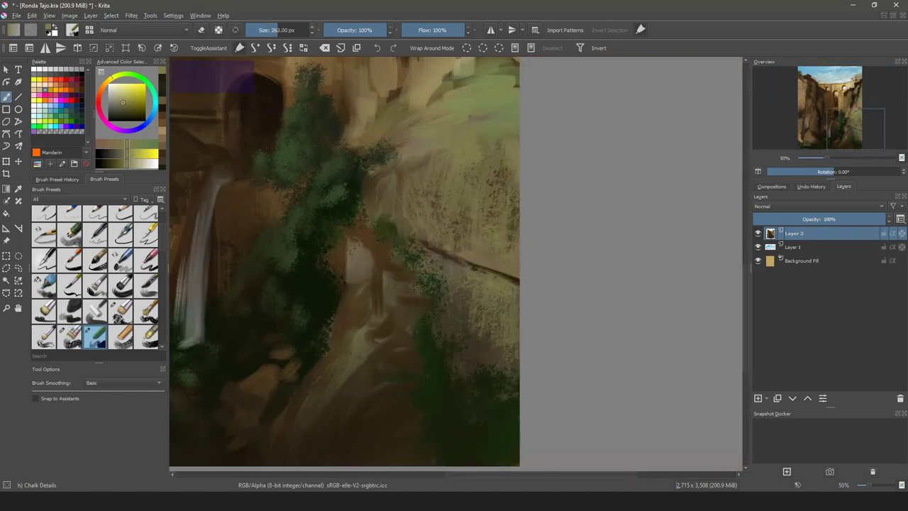
left_click_drag(479, 355, 484, 387)
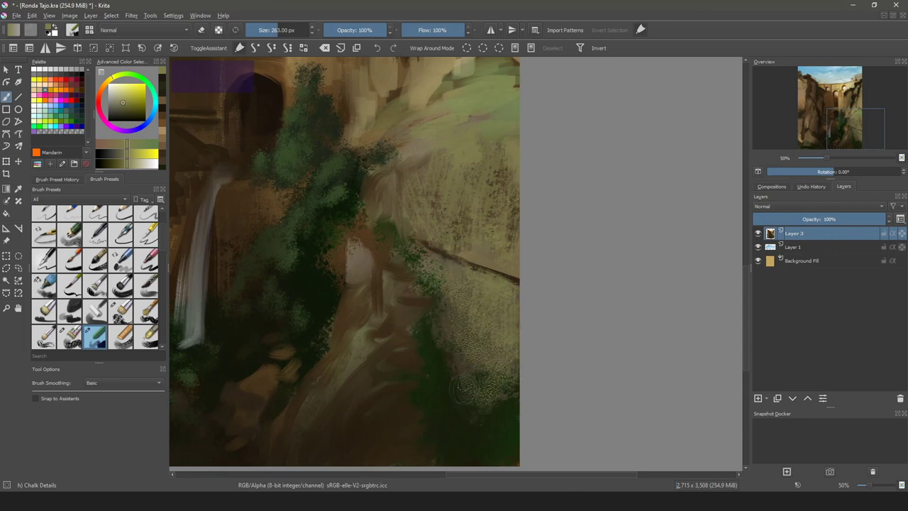
Continue texturing the lower right slope and the dark lower rocks with Chalk Details strokes.
left_click(477, 223)
key("space")
mouse_move(242, 87)
left_mouse_down()
mouse_move(548, 142)
mouse_move(471, 404)
left_mouse_up()
left_click_drag(337, 378, 511, 449)
Sample brown tones from the left cliff and work chalk texture into its rock faces.
left_click(344, 179, "ctrl")
left_click_drag(327, 186, 326, 236)
mouse_move(321, 277)
left_mouse_down()
mouse_move(317, 319)
mouse_move(327, 248)
mouse_move(355, 170)
mouse_move(306, 132)
left_mouse_up()
left_click(316, 302, "ctrl")
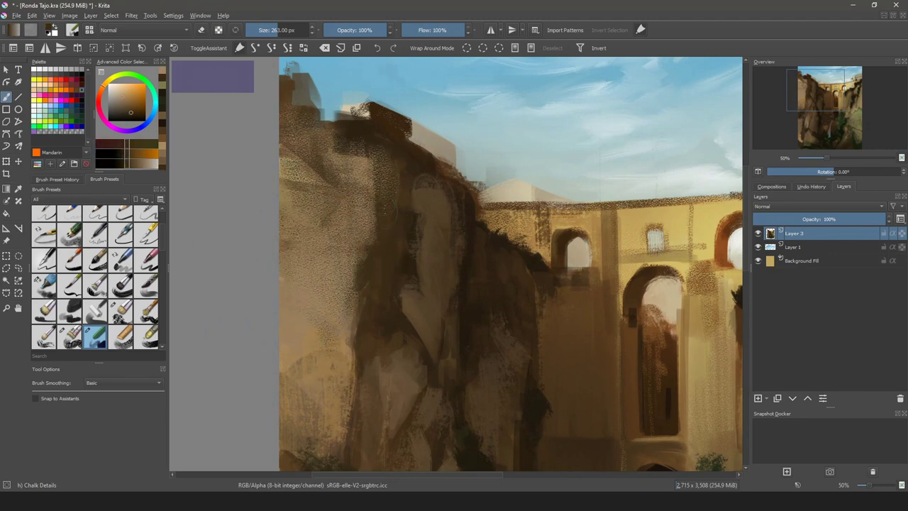
left_click_drag(454, 284, 482, 227)
Choose the Texture Random Particles brush and paint dark leafy foliage over the lower right slope.
right_click(270, 222)
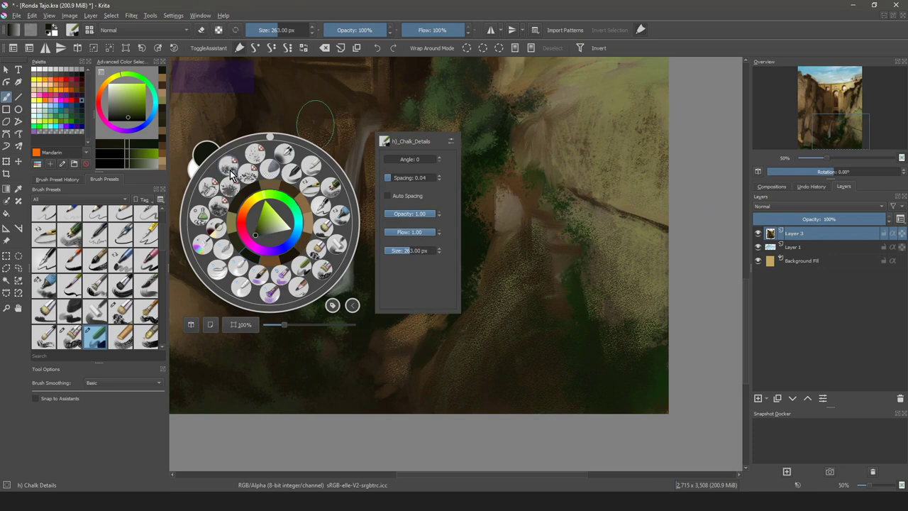
left_click(231, 176)
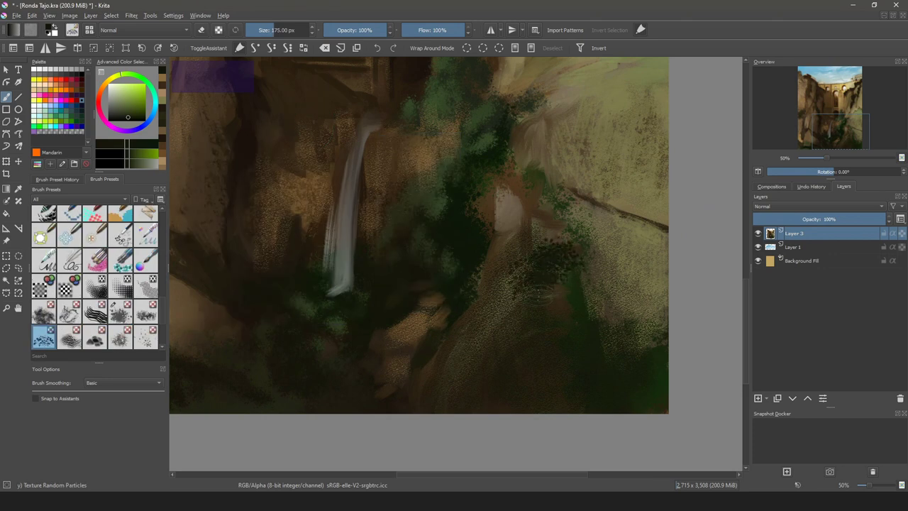
mouse_move(540, 295)
left_mouse_down()
mouse_move(574, 319)
mouse_move(552, 371)
mouse_move(574, 211)
mouse_move(607, 264)
mouse_move(667, 291)
left_mouse_up()
left_click(553, 370)
left_click(575, 230)
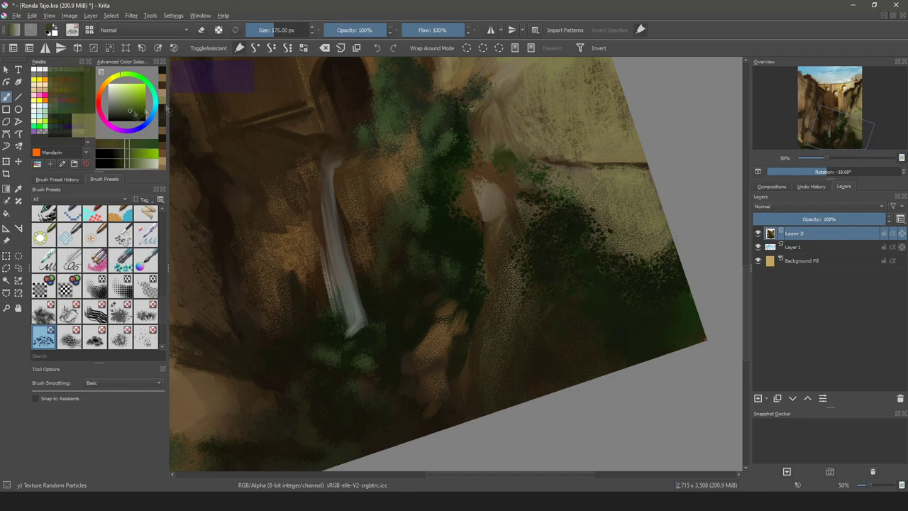
Reset the canvas rotation and scatter green leaf particles on the right cliff's upper slope, sampling a color from the painting.
key("5")
left_click_drag(629, 85, 539, 177)
left_click_drag(561, 167, 532, 174)
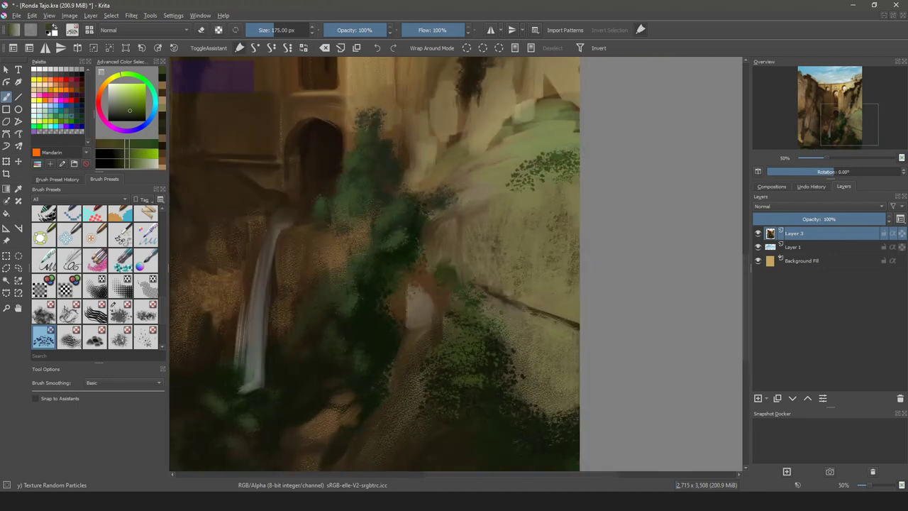
mouse_move(564, 145)
left_mouse_down()
mouse_move(543, 114)
mouse_move(489, 149)
left_mouse_up()
left_click(519, 395, "ctrl")
mouse_move(571, 125)
left_mouse_down()
mouse_move(561, 103)
mouse_move(496, 135)
mouse_move(405, 157)
mouse_move(376, 192)
left_mouse_up()
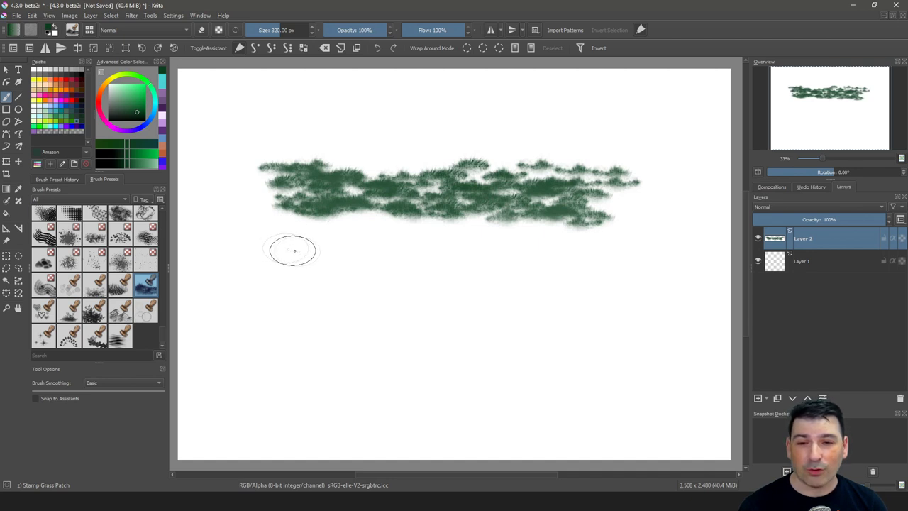
Stamp a second, shorter grass patch below the first and try the Grass Patch tip's rotation setting in the brush editor.
mouse_move(277, 268)
left_mouse_down()
mouse_move(359, 272)
mouse_move(276, 294)
mouse_move(392, 301)
mouse_move(412, 284)
mouse_move(454, 286)
left_mouse_up()
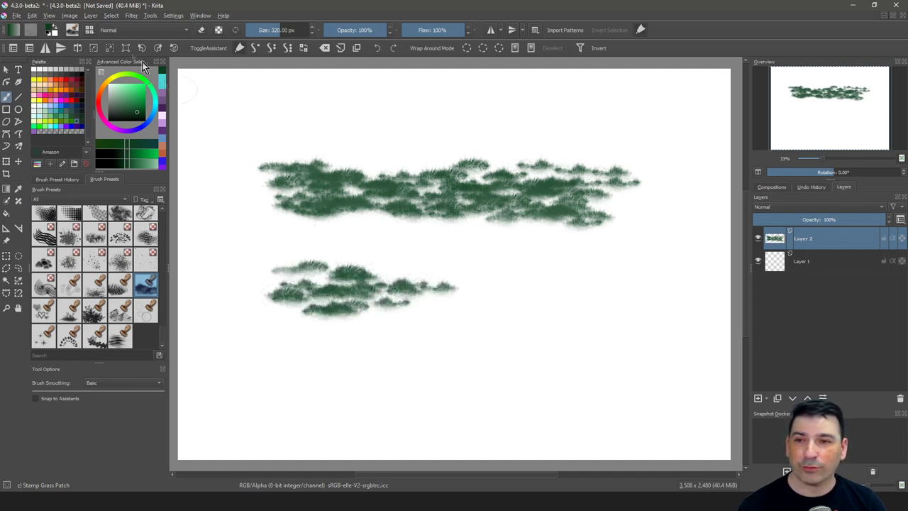
left_click(73, 30)
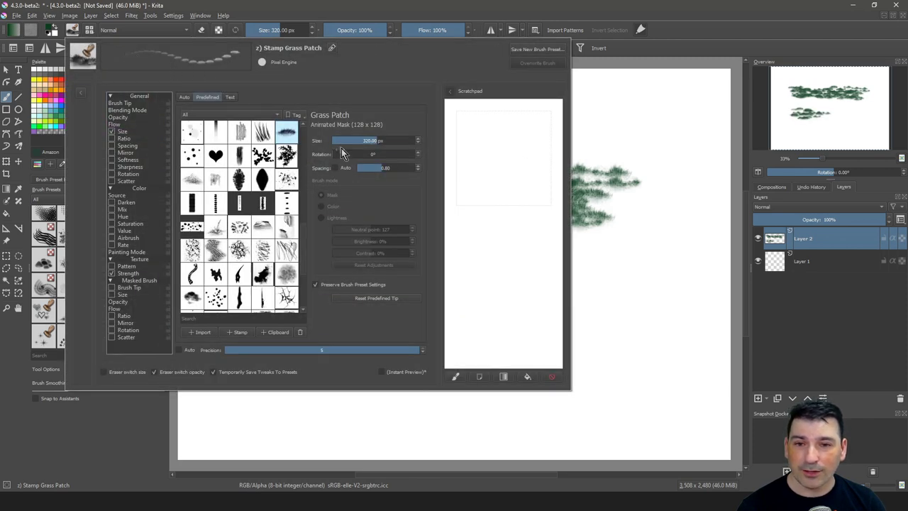
left_click_drag(335, 154, 339, 155)
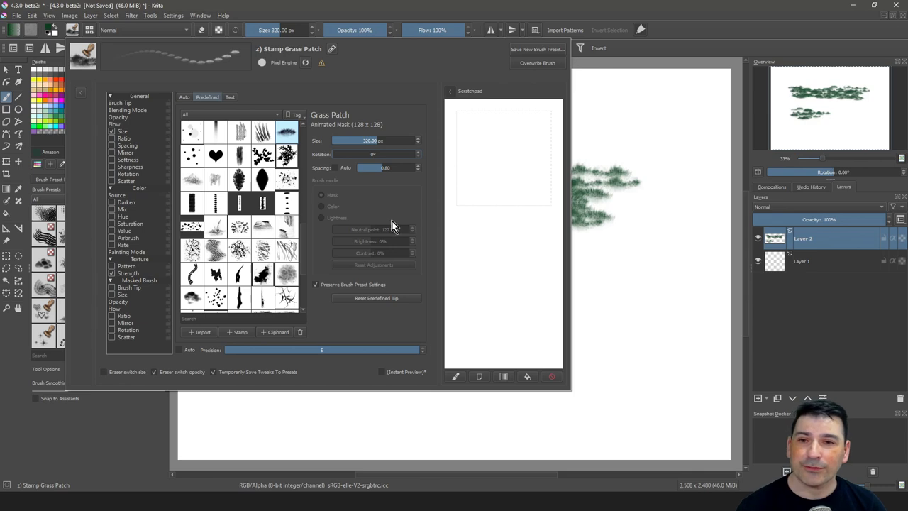
left_click(605, 330)
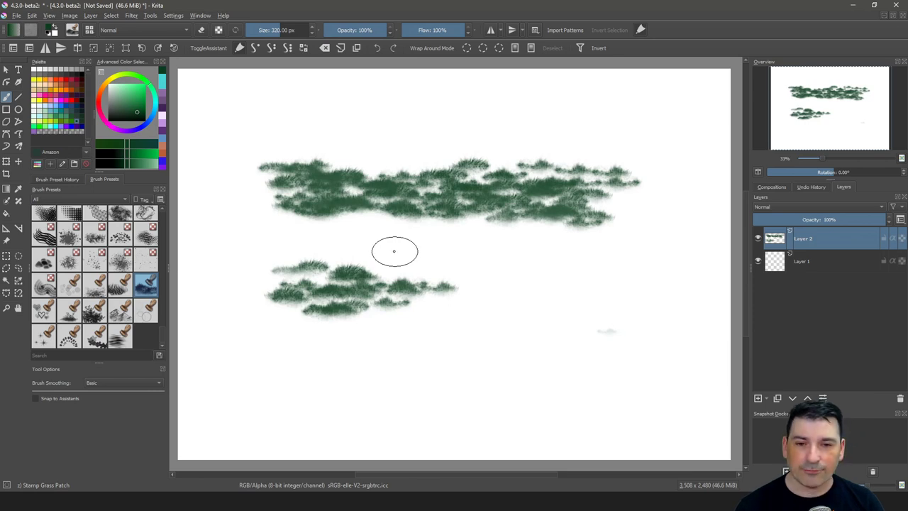
Rotate the canvas to 45° and stamp grass sloping away from the second patch's outer end.
key("6")
key("6")
key("6")
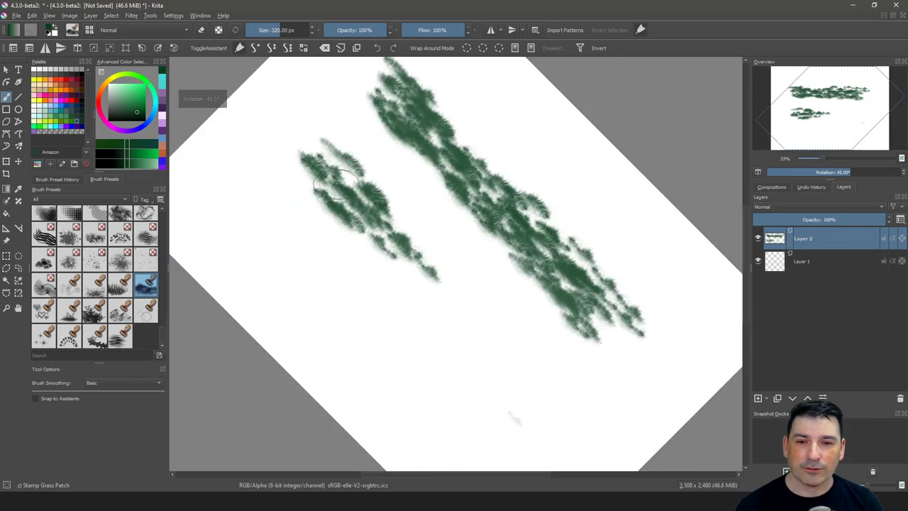
mouse_move(336, 186)
left_mouse_down()
mouse_move(271, 147)
mouse_move(319, 158)
mouse_move(276, 154)
mouse_move(317, 168)
mouse_move(208, 172)
mouse_move(315, 188)
mouse_move(297, 177)
mouse_move(297, 147)
mouse_move(230, 140)
mouse_move(285, 128)
mouse_move(345, 132)
mouse_move(372, 163)
left_mouse_up()
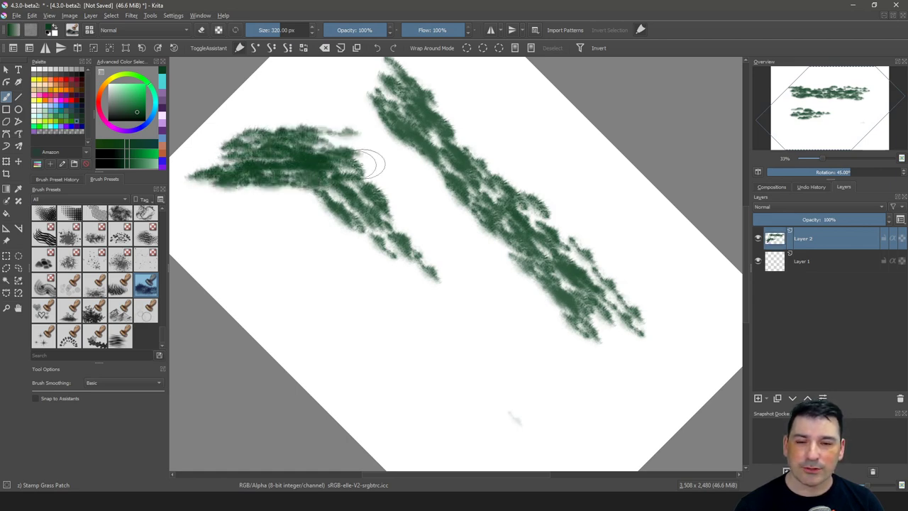
Rotate the canvas to -30° and extend the second grass patch from its other end into an arch.
key("4")
key("4")
key("6")
key("6")
key("4")
key("4")
key("4")
key("4")
key("4")
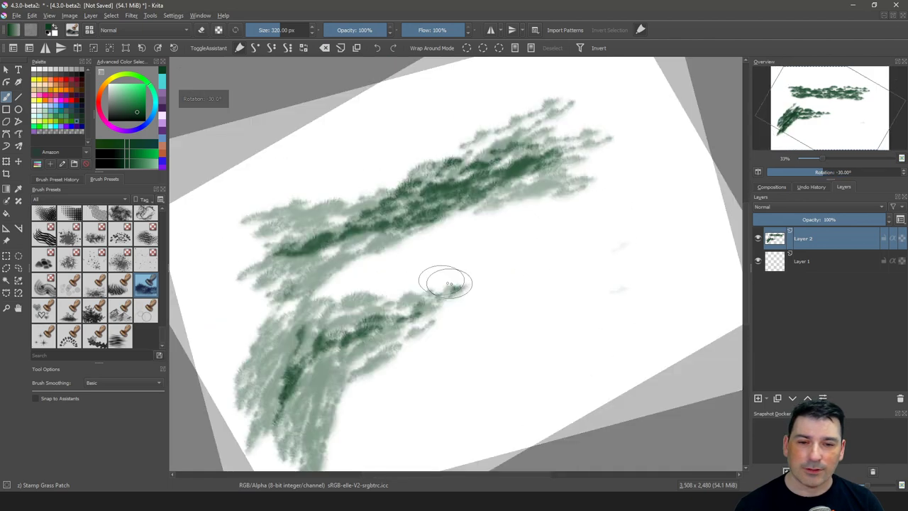
mouse_move(446, 284)
left_mouse_down()
mouse_move(514, 307)
mouse_move(548, 302)
mouse_move(569, 310)
mouse_move(500, 315)
mouse_move(452, 306)
mouse_move(465, 335)
mouse_move(432, 290)
mouse_move(477, 274)
mouse_move(582, 300)
mouse_move(555, 347)
left_mouse_up()
scroll(447, 284, "down", 3)
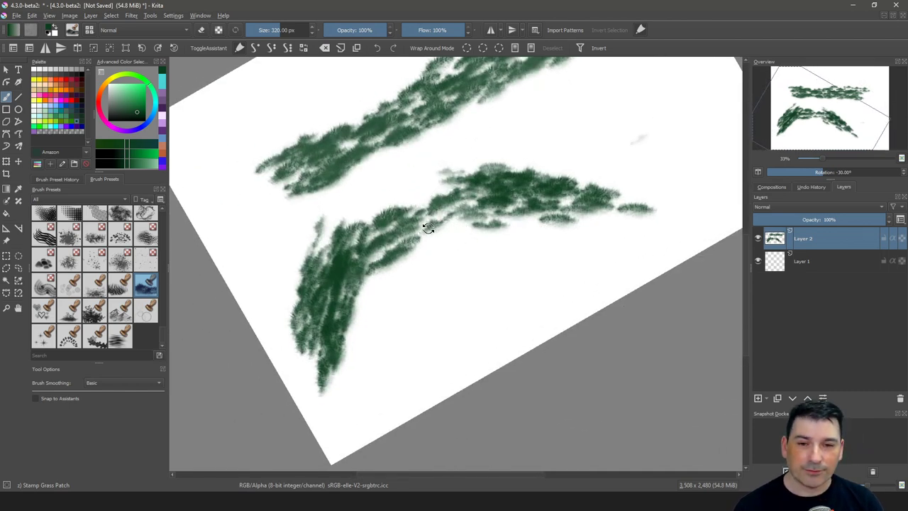
Stamp extra grass below the arch's middle while turning the canvas freely, and reset the rotation to 0°.
mouse_move(428, 251)
left_mouse_down()
mouse_move(435, 205)
mouse_move(425, 226)
mouse_move(442, 235)
mouse_move(466, 223)
mouse_move(446, 233)
mouse_move(456, 239)
mouse_move(421, 211)
mouse_move(454, 208)
mouse_move(400, 211)
mouse_move(443, 208)
mouse_move(435, 220)
left_mouse_up()
left_click(451, 231)
left_click(473, 245)
left_click(432, 216)
left_click(436, 206)
left_click(471, 203)
left_click(461, 183)
left_click(468, 190)
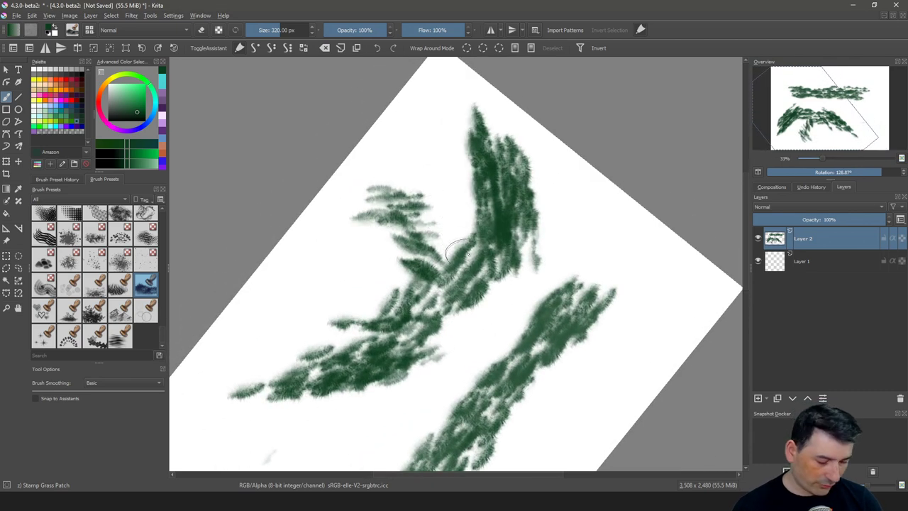
key("5")
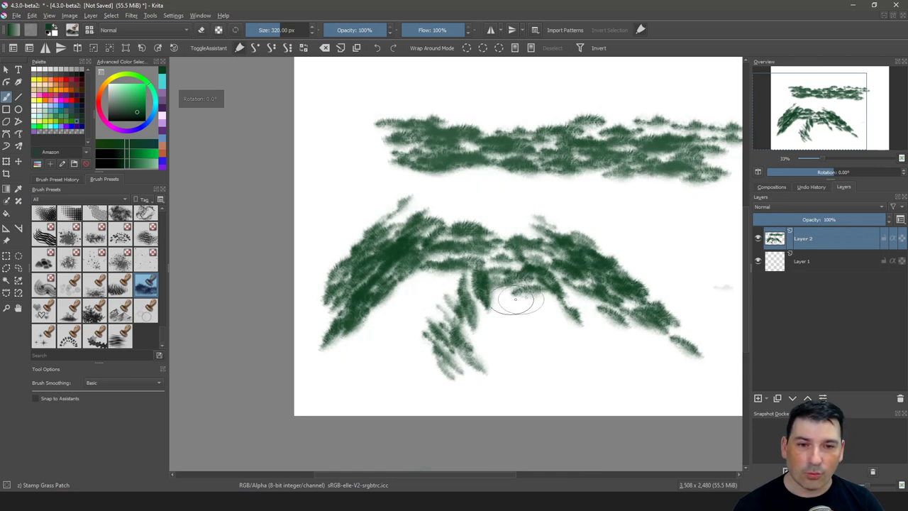
left_click_drag(516, 299, 416, 314)
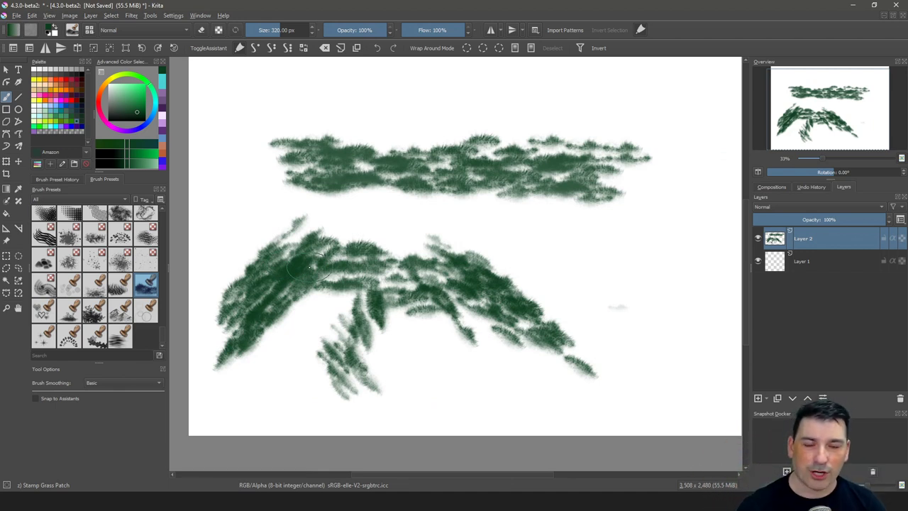
Clear the grass from the layer and reload the original Stamp Grass Patch preset settings.
key("Delete")
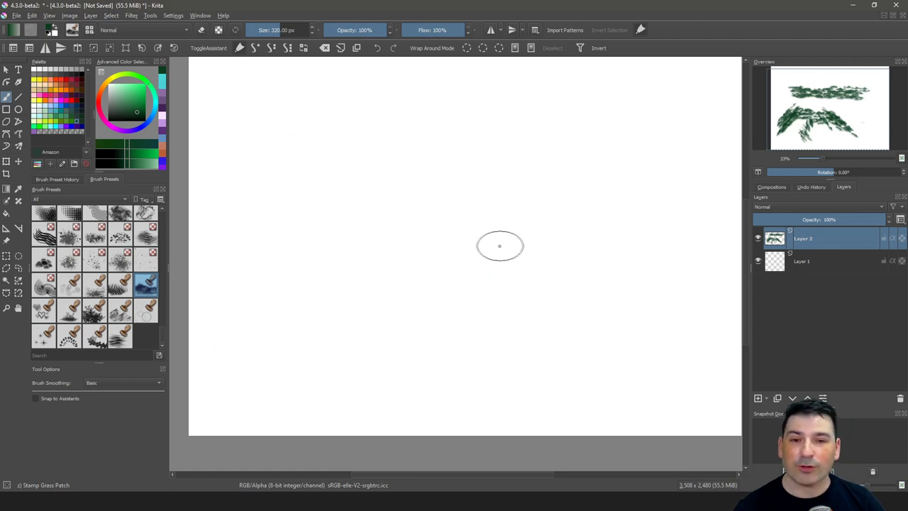
left_click(73, 30)
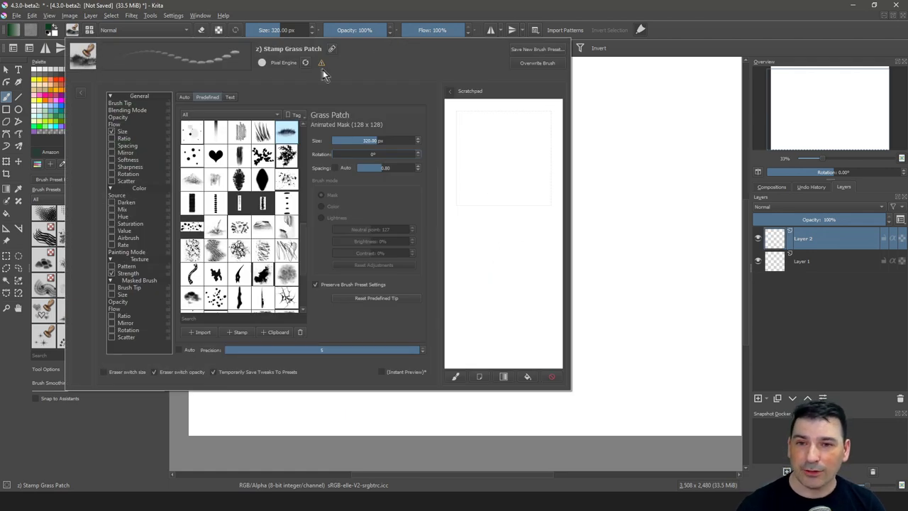
left_click(306, 63)
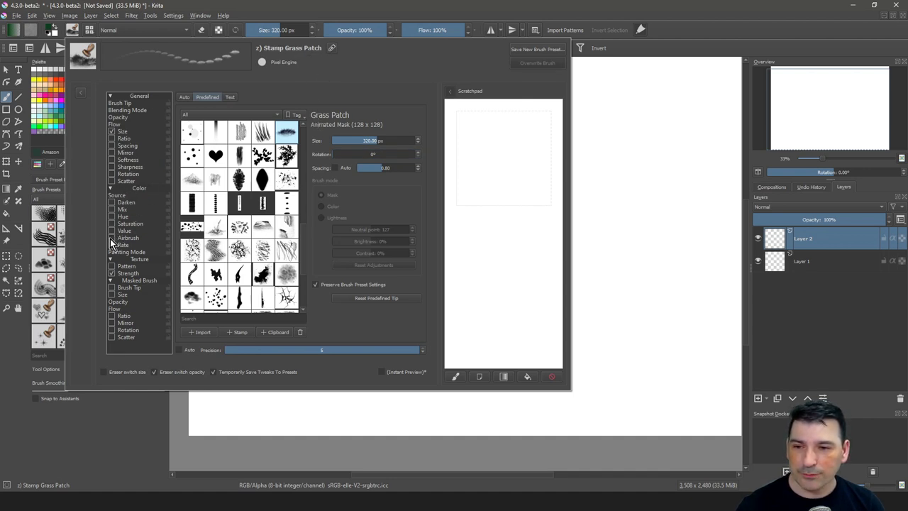
Enable brush rotation driven by Drawing angle instead of Pressure, and test a stroke in the scratchpad.
left_click(111, 174)
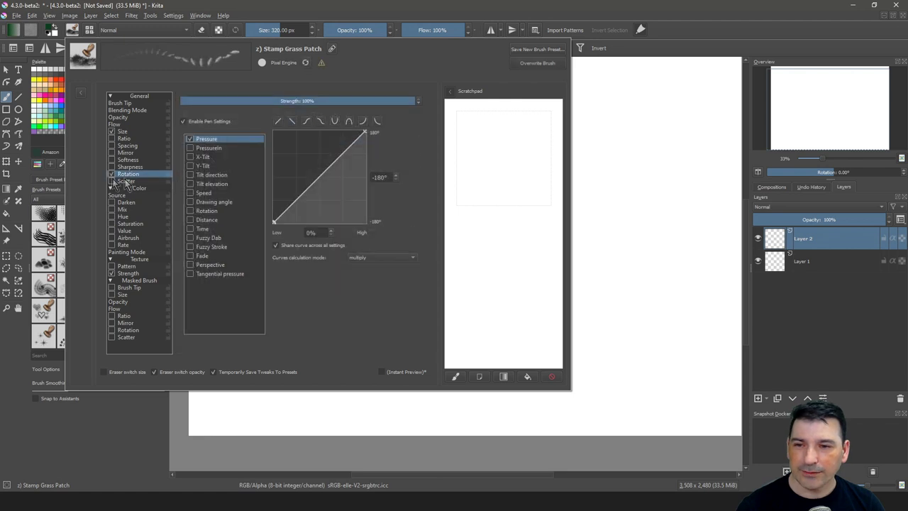
left_click(191, 202)
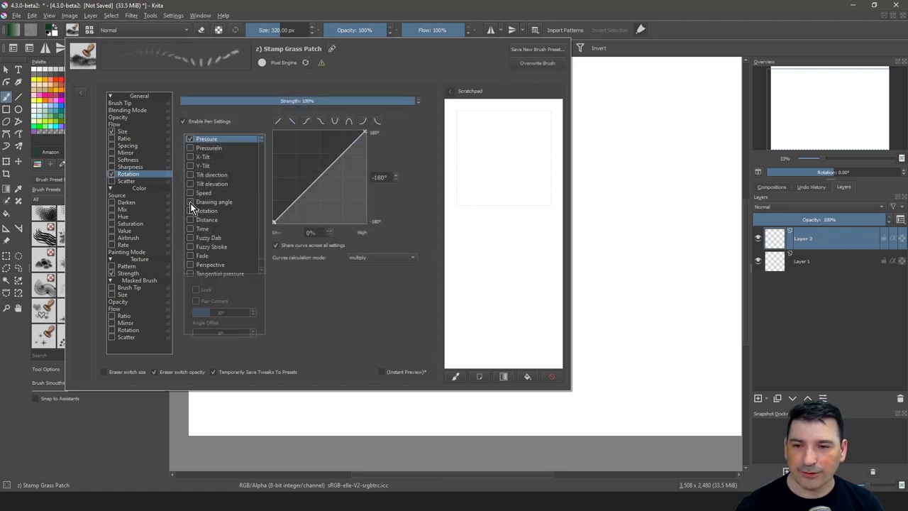
left_click(191, 140)
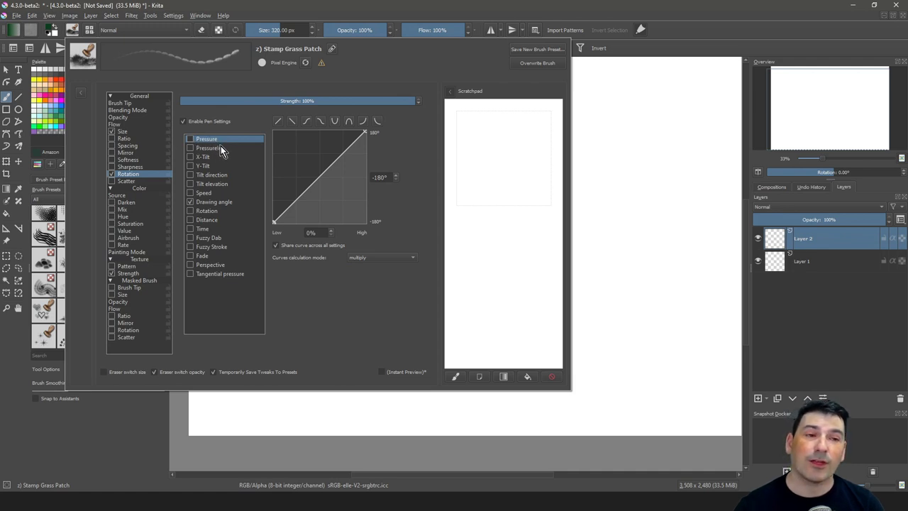
left_click(190, 203)
left_click(213, 202)
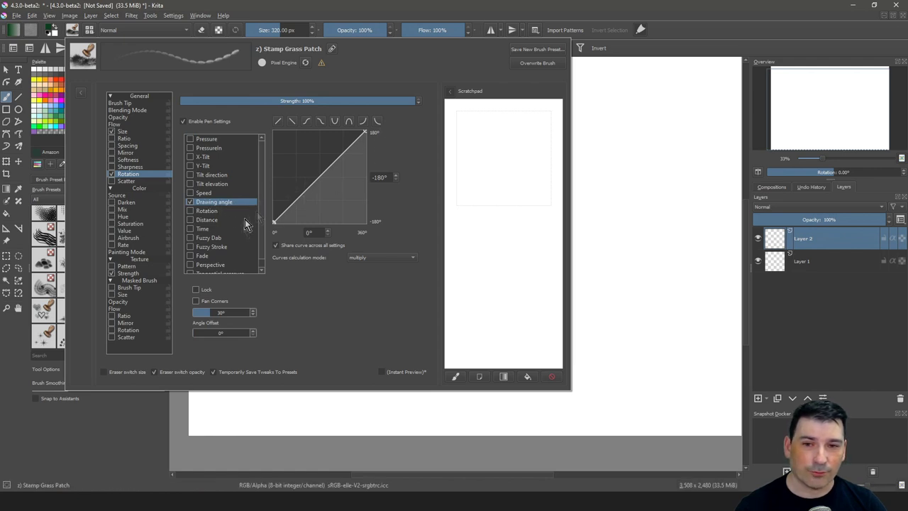
left_click_drag(476, 158, 515, 177)
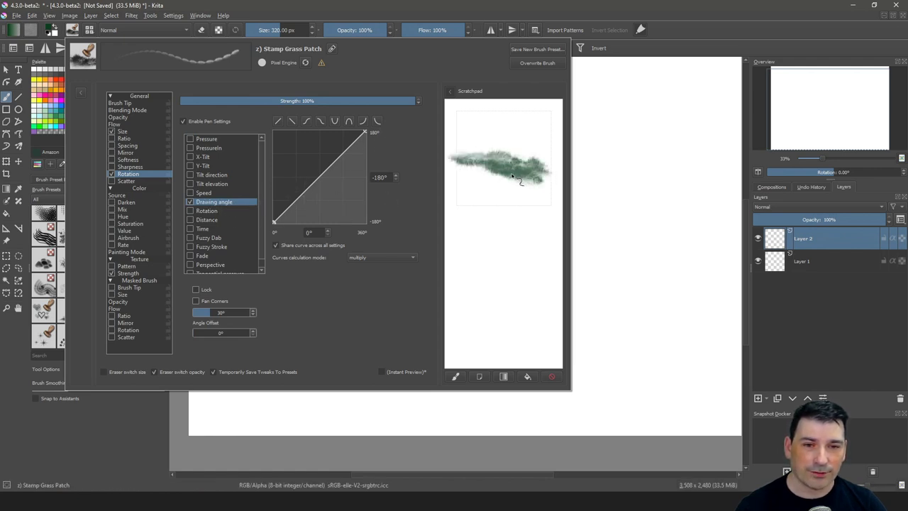
Paint curved, branching grass strokes across the canvas to test the drawing-angle rotation, and clear the layer.
left_click(596, 214)
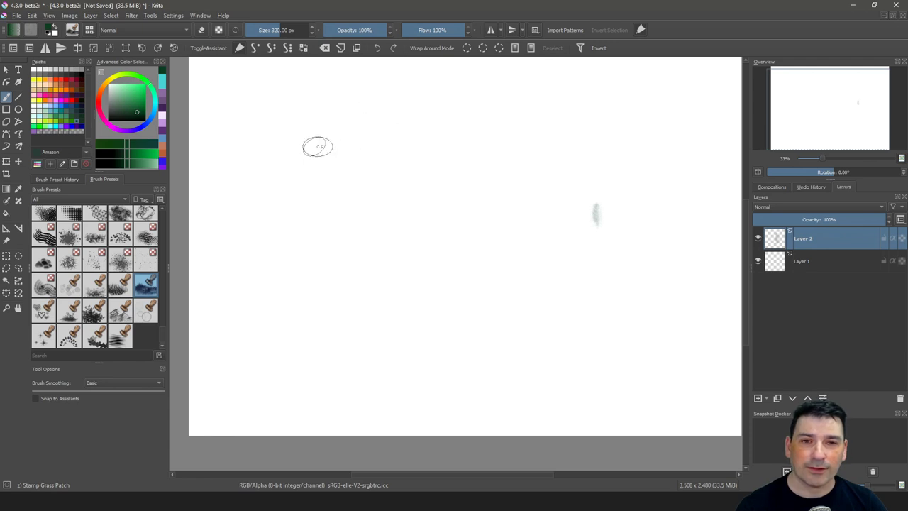
mouse_move(305, 147)
left_mouse_down()
mouse_move(407, 146)
mouse_move(488, 161)
mouse_move(570, 205)
mouse_move(640, 296)
mouse_move(654, 373)
left_mouse_up()
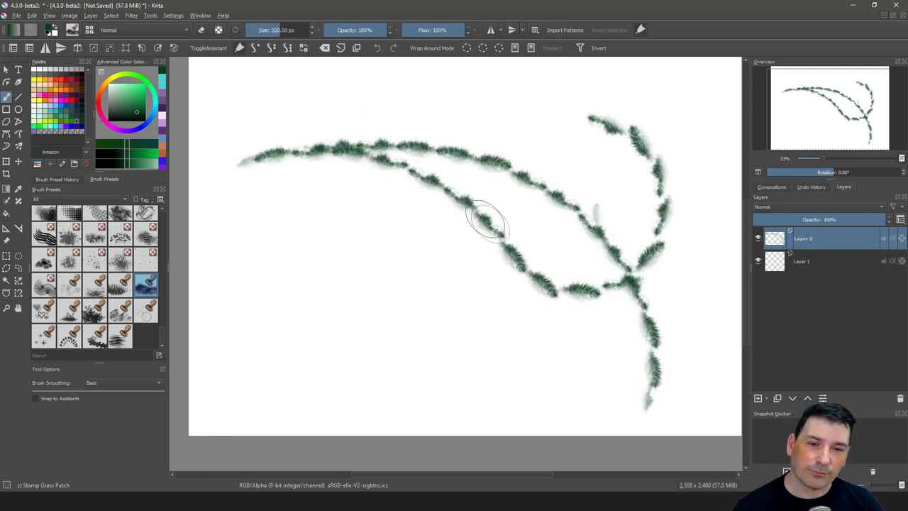
left_click_drag(486, 213, 564, 290)
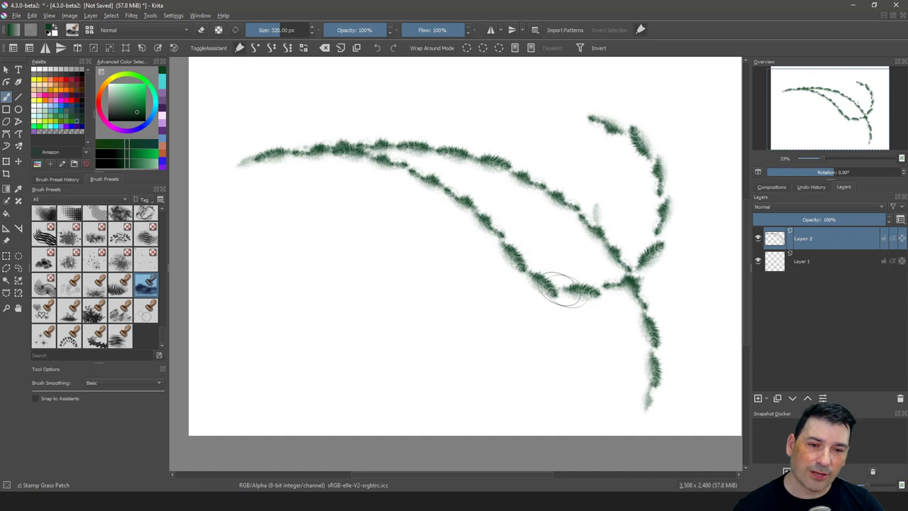
mouse_move(239, 278)
left_mouse_down()
mouse_move(304, 258)
mouse_move(503, 334)
left_mouse_up()
mouse_move(299, 266)
left_mouse_down()
mouse_move(325, 263)
mouse_move(503, 371)
mouse_move(462, 316)
mouse_move(324, 298)
mouse_move(360, 320)
mouse_move(389, 357)
mouse_move(366, 339)
left_mouse_up()
key("Delete")
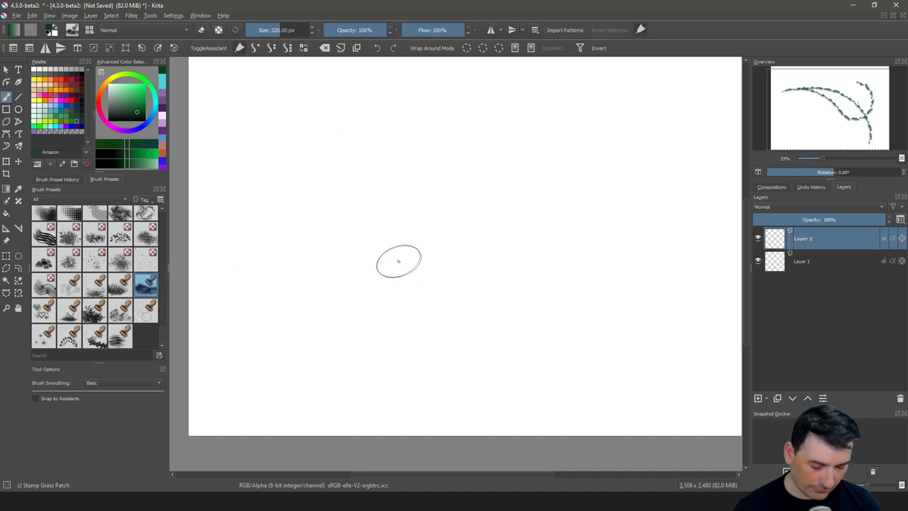
Enlarge the grass brush to 563.80 px, paint broad diagonal grass test strokes, and clear the canvas.
left_click_drag(408, 263, 524, 287, "shift")
mouse_move(358, 150)
left_mouse_down()
mouse_move(544, 253)
mouse_move(436, 203)
mouse_move(517, 253)
mouse_move(519, 239)
mouse_move(348, 183)
left_mouse_up()
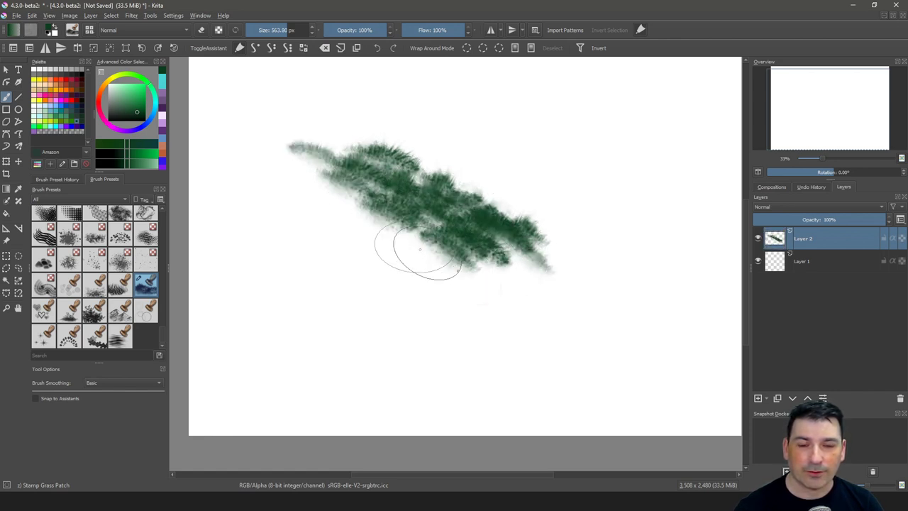
mouse_move(420, 250)
left_mouse_down()
mouse_move(545, 284)
mouse_move(518, 241)
mouse_move(534, 281)
mouse_move(471, 261)
mouse_move(520, 310)
mouse_move(325, 195)
mouse_move(370, 225)
mouse_move(355, 221)
mouse_move(398, 262)
mouse_move(457, 287)
mouse_move(338, 222)
mouse_move(387, 272)
mouse_move(379, 289)
mouse_move(325, 253)
mouse_move(439, 310)
mouse_move(326, 250)
mouse_move(447, 312)
mouse_move(464, 311)
mouse_move(300, 207)
mouse_move(295, 220)
mouse_move(337, 249)
mouse_move(340, 228)
mouse_move(262, 186)
mouse_move(354, 223)
mouse_move(243, 166)
left_mouse_up()
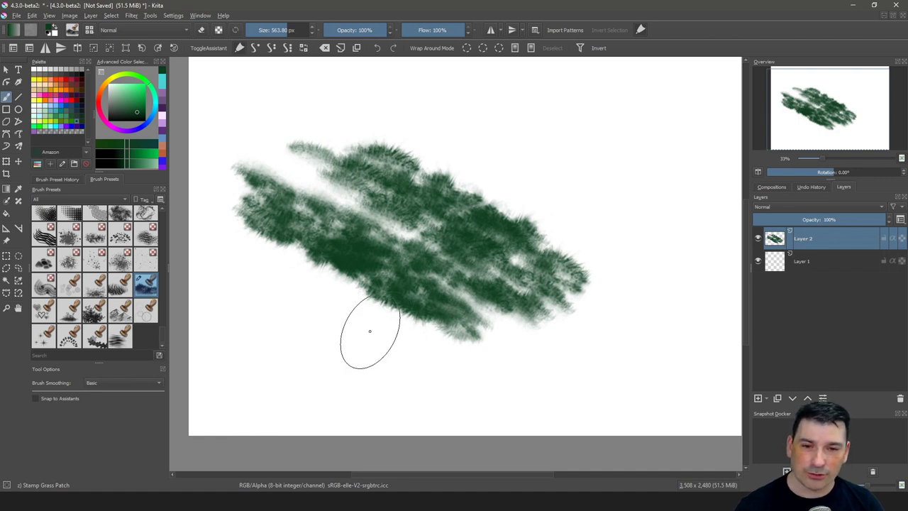
key("Delete")
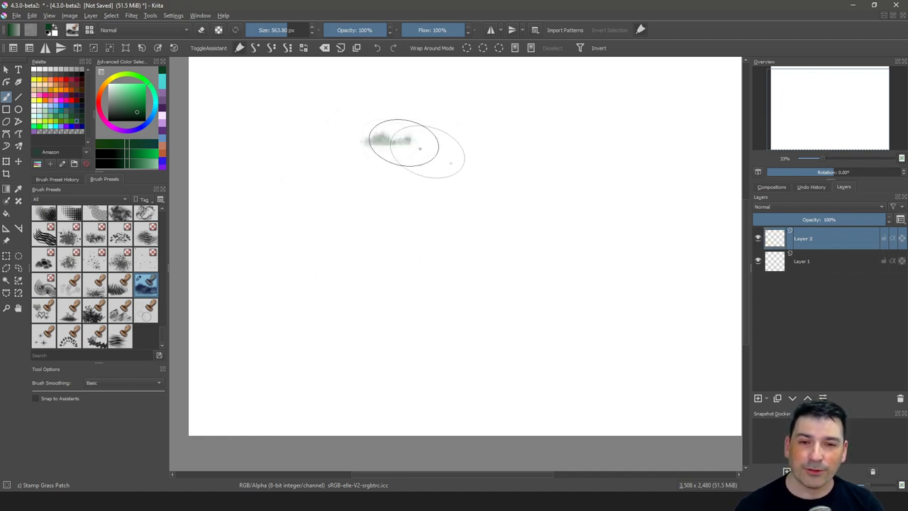
mouse_move(420, 148)
left_mouse_down()
mouse_move(623, 310)
mouse_move(381, 152)
mouse_move(629, 311)
mouse_move(391, 164)
mouse_move(603, 292)
mouse_move(409, 174)
mouse_move(508, 237)
mouse_move(567, 297)
mouse_move(405, 196)
mouse_move(545, 302)
mouse_move(481, 284)
mouse_move(497, 298)
mouse_move(447, 305)
mouse_move(449, 322)
mouse_move(417, 325)
mouse_move(375, 308)
mouse_move(357, 317)
mouse_move(352, 291)
mouse_move(377, 260)
left_mouse_up()
key("Delete")
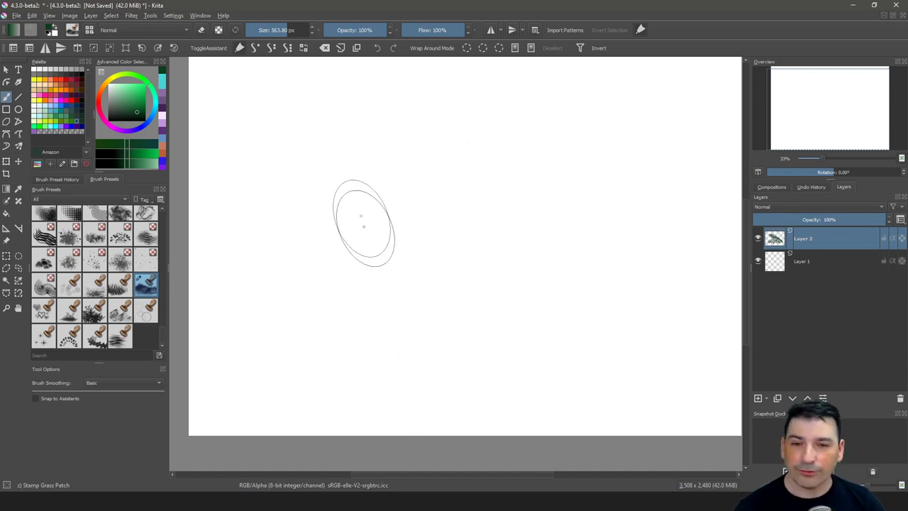
Switch the brush rotation sensor from Drawing angle to Tilt direction and test the grass brush in the scratchpad.
left_click(71, 30)
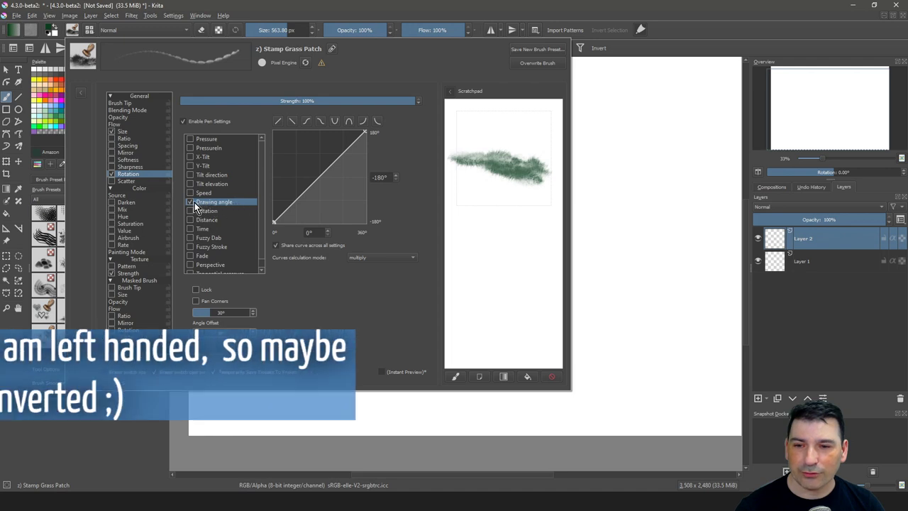
left_click(189, 174)
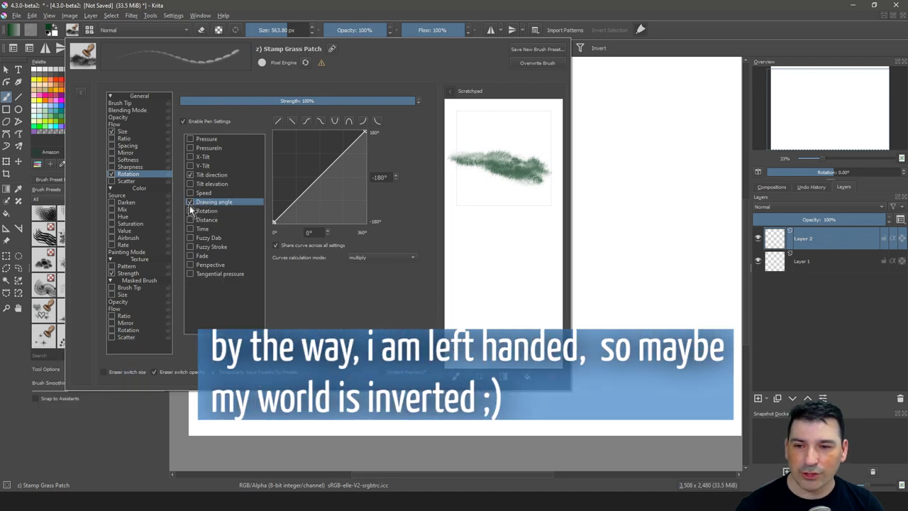
left_click(190, 203)
left_click_drag(476, 192, 499, 223)
left_click_drag(525, 195, 537, 238)
mouse_move(491, 200)
left_mouse_down()
mouse_move(503, 242)
mouse_move(525, 242)
left_mouse_up()
left_click_drag(493, 231, 505, 259)
Rotate the Grass Patch brush tip by about half a turn and close the brush settings.
left_click(134, 104)
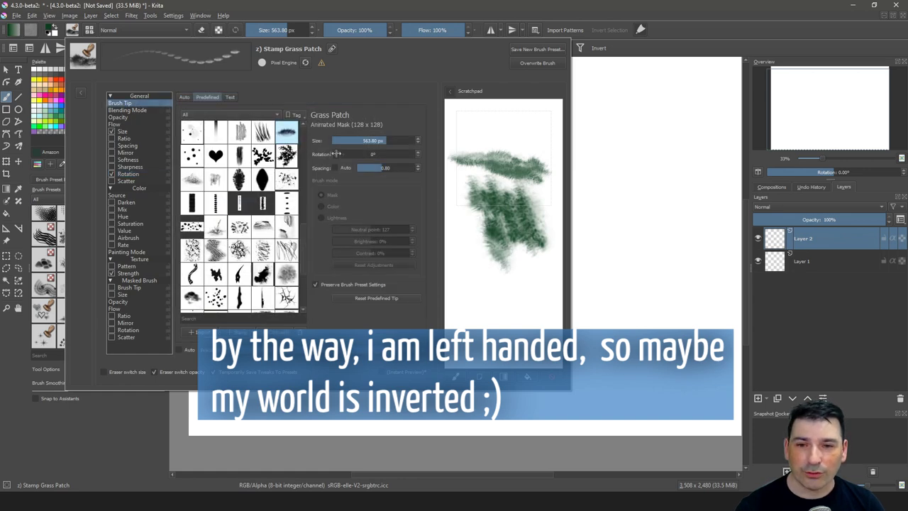
left_click_drag(340, 154, 348, 155)
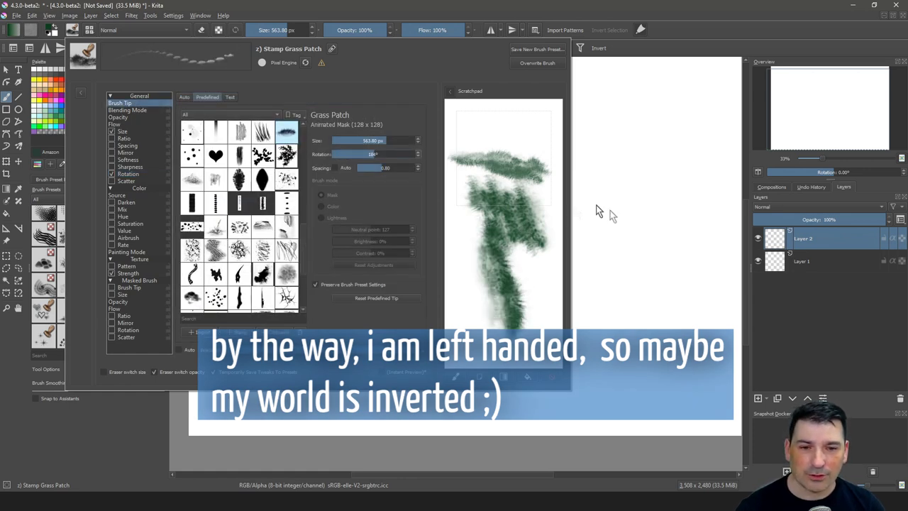
left_click(611, 213)
left_click_drag(630, 223, 604, 220)
Paint horizontal and diagonal grass strokes across the canvas to test the tilt-driven rotation.
mouse_move(341, 192)
left_mouse_down()
mouse_move(542, 195)
mouse_move(291, 190)
mouse_move(649, 203)
mouse_move(286, 198)
mouse_move(693, 210)
mouse_move(312, 212)
mouse_move(681, 207)
mouse_move(321, 205)
mouse_move(590, 229)
mouse_move(268, 236)
mouse_move(445, 246)
mouse_move(264, 210)
mouse_move(695, 206)
left_mouse_up()
mouse_move(398, 106)
left_mouse_down()
mouse_move(345, 81)
mouse_move(324, 81)
mouse_move(395, 122)
mouse_move(253, 91)
mouse_move(386, 142)
mouse_move(325, 149)
mouse_move(496, 172)
left_mouse_up()
mouse_move(575, 125)
left_mouse_down()
mouse_move(620, 102)
mouse_move(532, 135)
mouse_move(733, 117)
mouse_move(516, 141)
mouse_move(664, 149)
mouse_move(450, 153)
mouse_move(696, 138)
left_mouse_up()
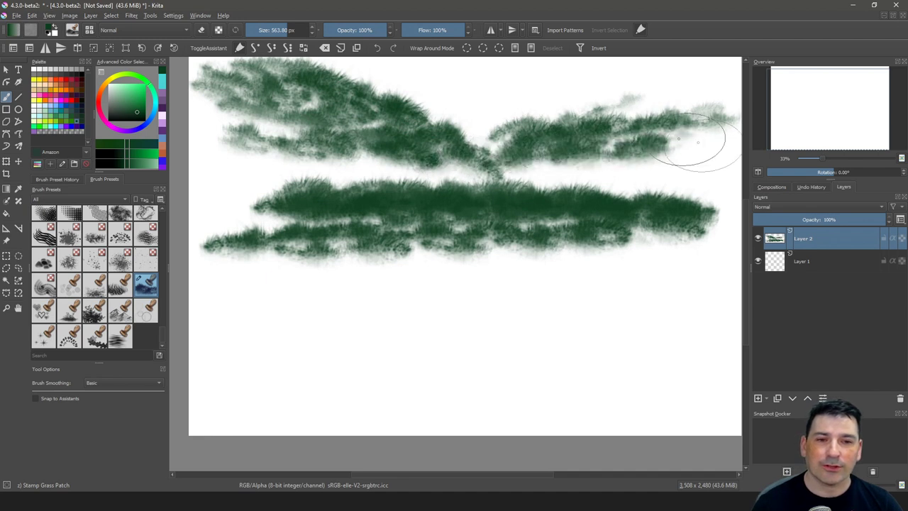
mouse_move(557, 114)
left_mouse_down()
mouse_move(535, 102)
mouse_move(624, 84)
mouse_move(525, 86)
mouse_move(643, 77)
mouse_move(443, 96)
mouse_move(664, 76)
mouse_move(433, 101)
mouse_move(498, 110)
mouse_move(692, 86)
mouse_move(467, 101)
mouse_move(731, 89)
mouse_move(490, 80)
mouse_move(561, 74)
left_mouse_up()
left_click_drag(652, 72, 674, 80)
left_click_drag(479, 176, 462, 206)
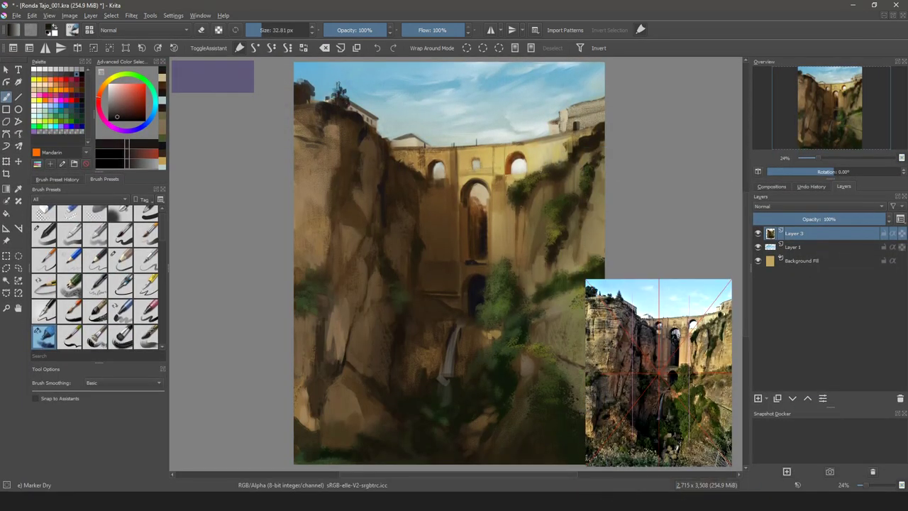
Paint the tree on the left clifftop and green foliage at the gorge bottom, undoing the last green stroke.
left_click_drag(343, 95, 341, 76)
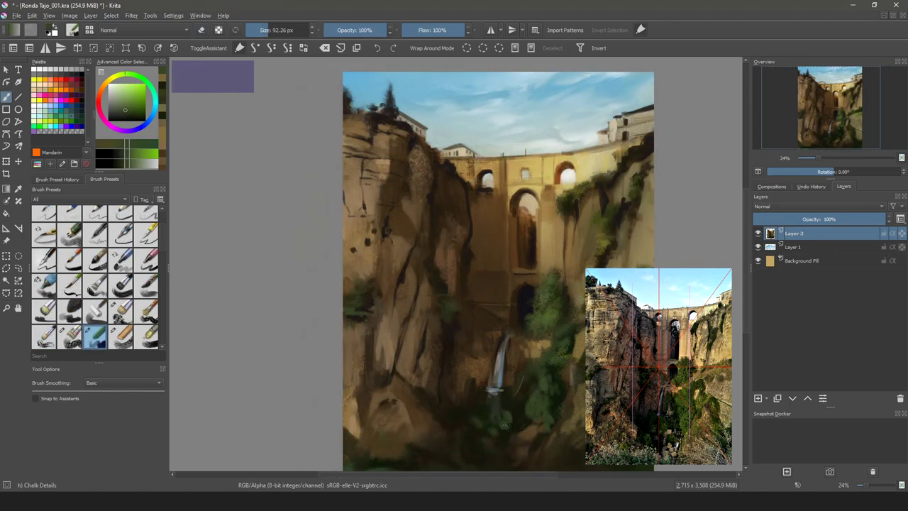
mouse_move(448, 440)
left_mouse_down()
mouse_move(466, 454)
mouse_move(448, 454)
left_mouse_up()
left_click(127, 101)
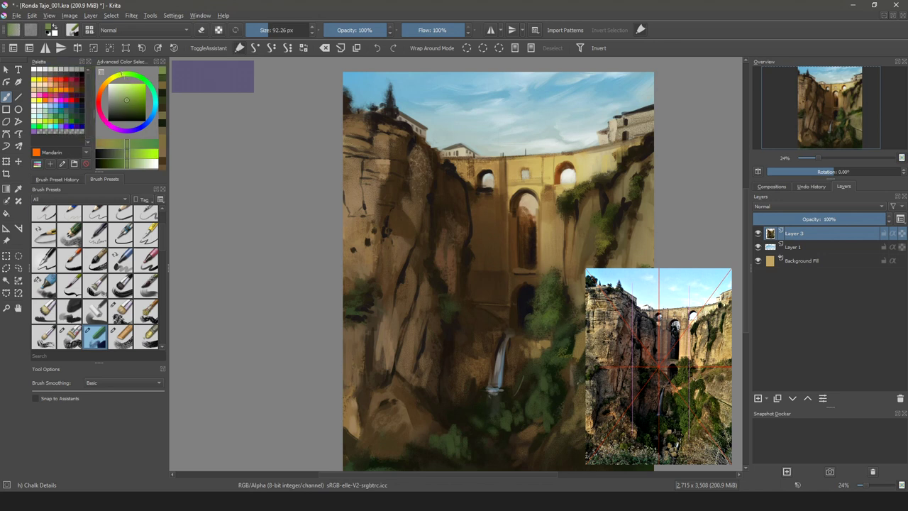
left_click_drag(581, 356, 572, 405)
key("ctrl+z")
Touch up the area around the waterfall with sampled earth colors and undo the last stroke over the water.
left_click(505, 377, "ctrl")
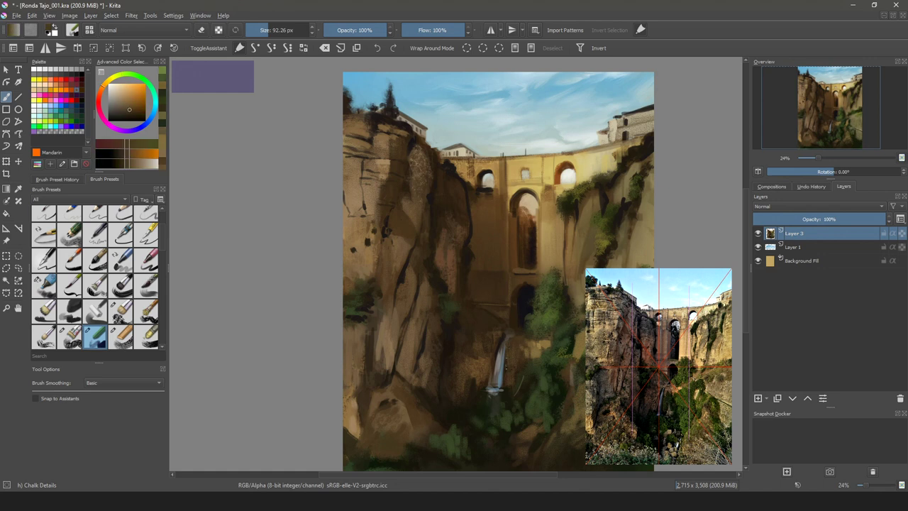
left_click_drag(505, 377, 510, 394)
left_click(509, 394, "ctrl")
left_click_drag(508, 336, 506, 385)
key("ctrl+z")
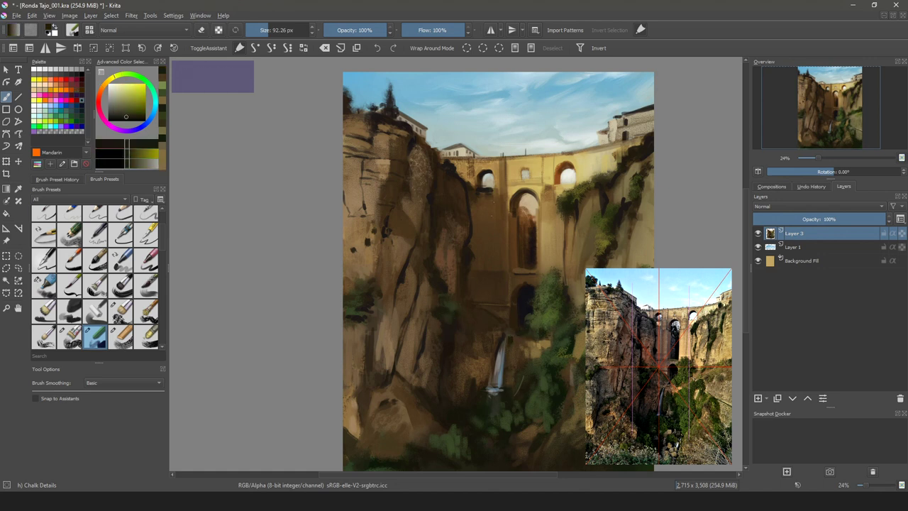
Paint ochre rocks in the stream below the waterfall with the Dry Textured Creases brush.
left_click(520, 227, "ctrl")
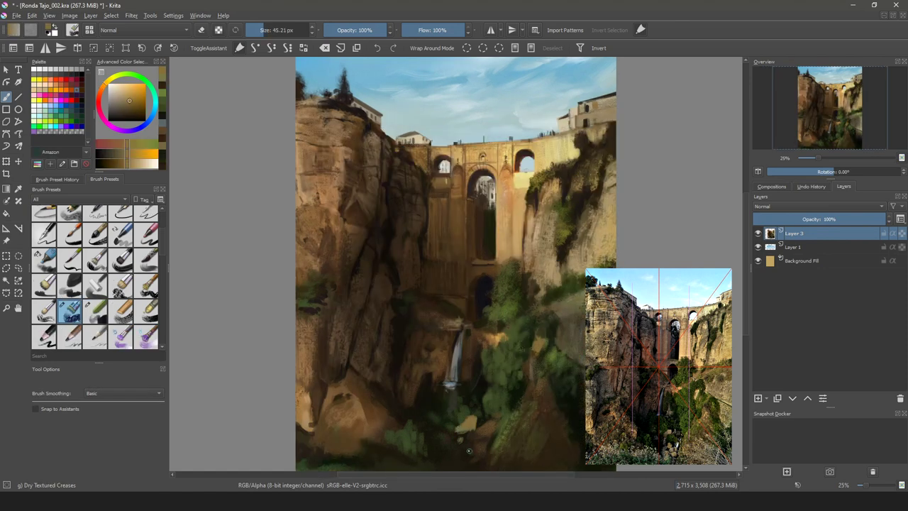
mouse_move(469, 445)
left_mouse_down()
mouse_move(464, 413)
mouse_move(468, 458)
left_mouse_up()
Paint grass along the foreground on the fg layer with the Stamp Grass brush at 327.01 px, using sampled colors.
scroll(75, 280, "down", 5)
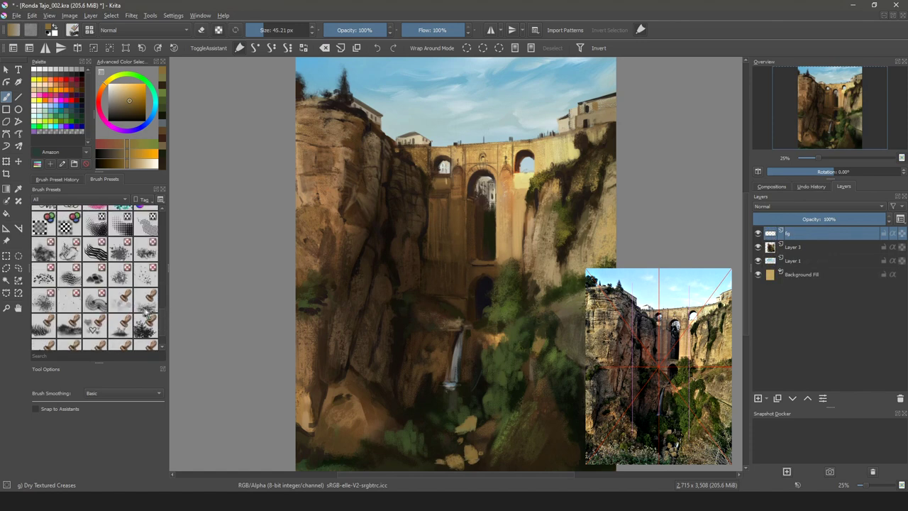
left_click(50, 326)
left_click(376, 453, "ctrl")
mouse_move(376, 453)
left_mouse_down("shift")
mouse_move(397, 453)
mouse_move(334, 447)
mouse_move(404, 432)
left_mouse_up("shift")
left_click(557, 446, "ctrl")
mouse_move(571, 452)
left_mouse_down()
mouse_move(533, 465)
mouse_move(364, 450)
left_mouse_up()
Paint pale flower clusters over the foreground grass with the Texture Random Particles brush, using a light beige color.
scroll(93, 284, "down", 2)
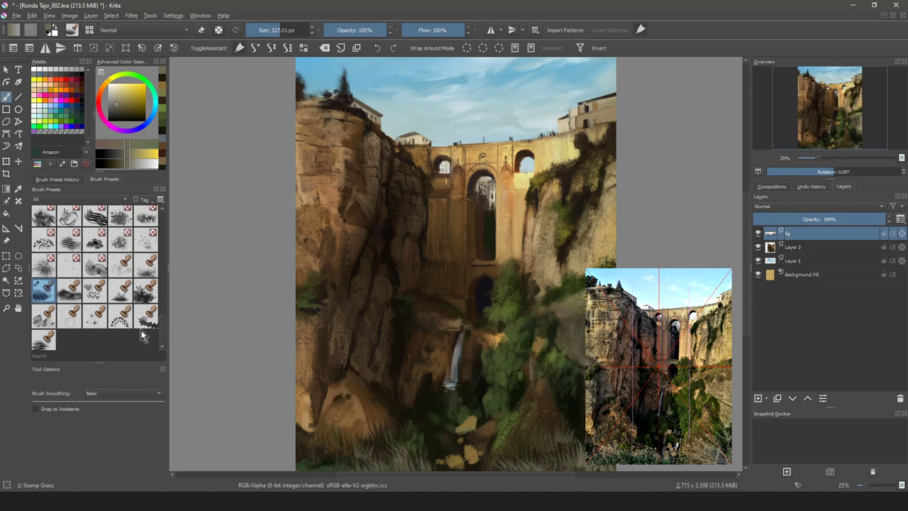
left_click(44, 241)
left_click_drag(393, 436, 425, 437, "shift")
mouse_move(398, 444)
left_mouse_down()
mouse_move(428, 449)
mouse_move(391, 434)
left_mouse_up()
mouse_move(339, 446)
left_mouse_down()
mouse_move(415, 434)
mouse_move(340, 448)
left_mouse_up()
left_click(115, 93)
left_click_drag(577, 442, 525, 457)
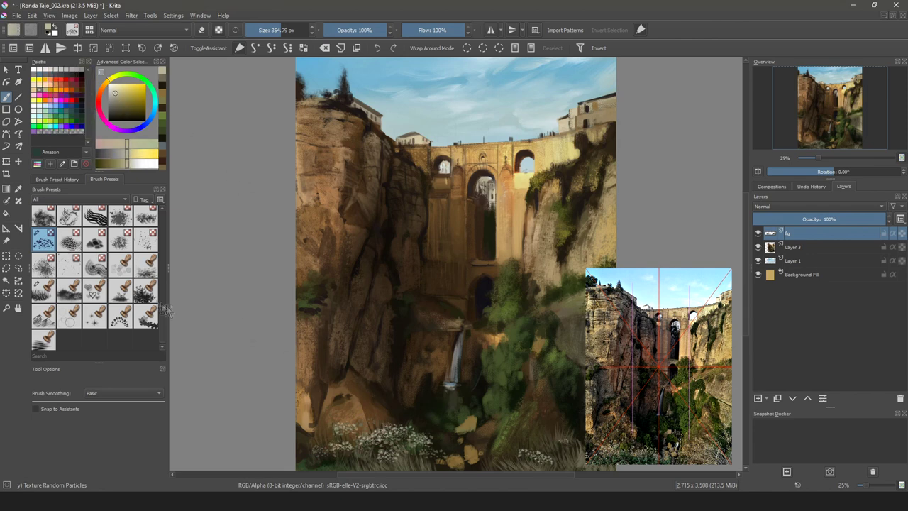
Switch to the Blender Knife Edge brush at 60 px.
right_click(302, 330)
left_click(250, 376)
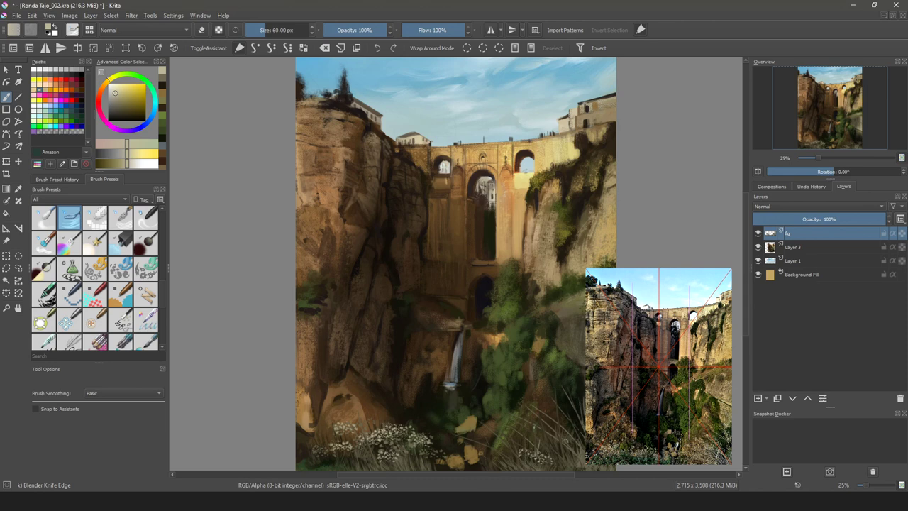
Duplicate the fg layer and brighten the copy by raising the midtones of its Color Adjustment curve.
key("ctrl+j")
key("ctrl+m")
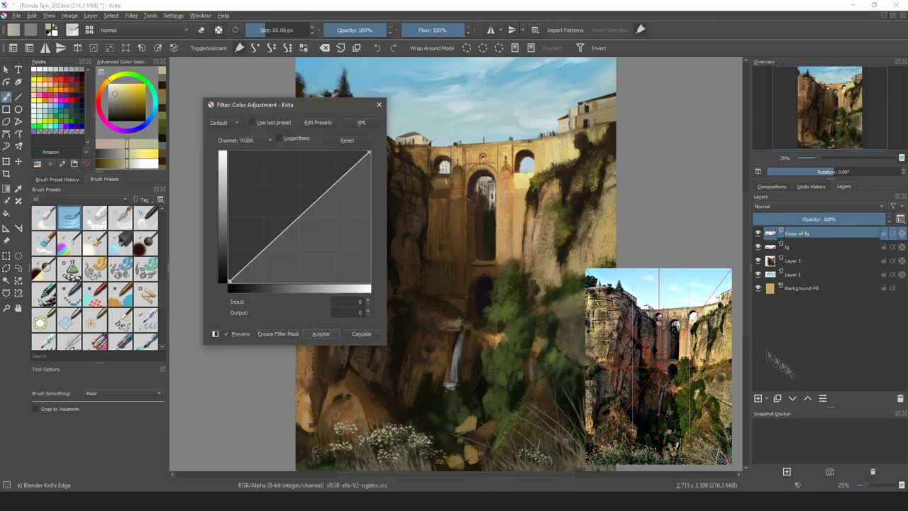
left_click_drag(279, 235, 283, 209)
left_click(321, 333)
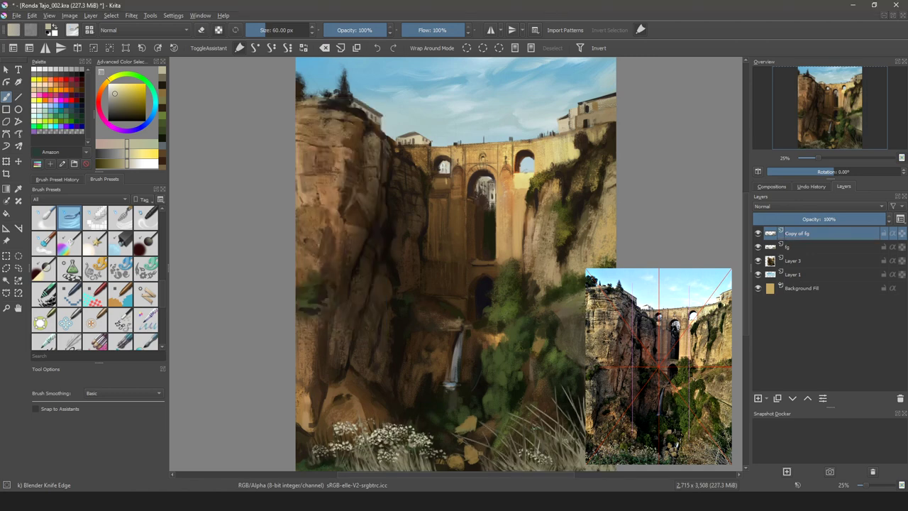
Merge the brightened foreground copy down into the fg layer.
right_click(415, 316)
left_click_drag(531, 326, 561, 326)
right_click(525, 418)
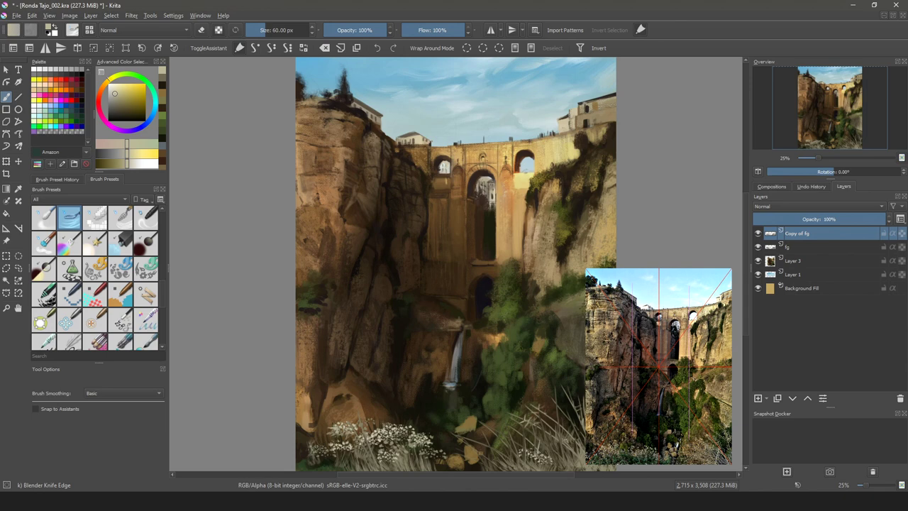
key("ctrl+e")
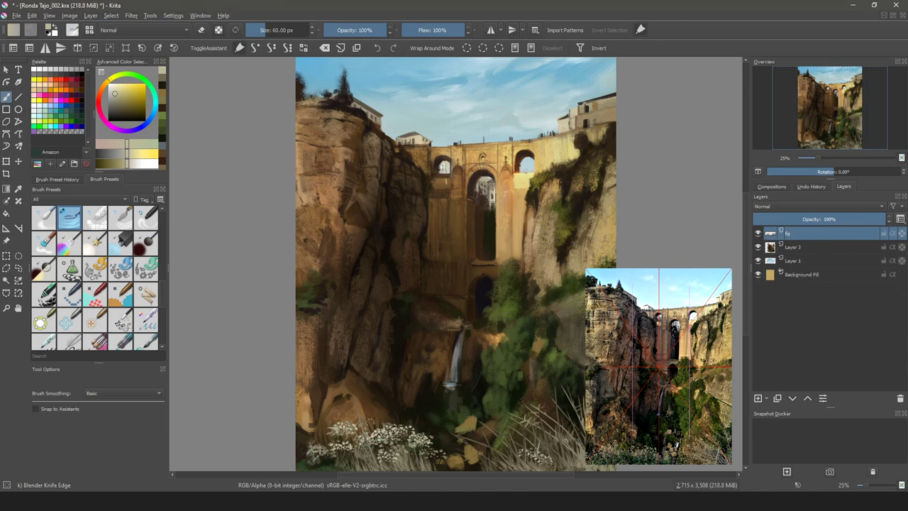
Extend the pale flower clusters along the lower-left foreground with Texture Random Particles in sampled colors.
left_click_drag(454, 262, 404, 255)
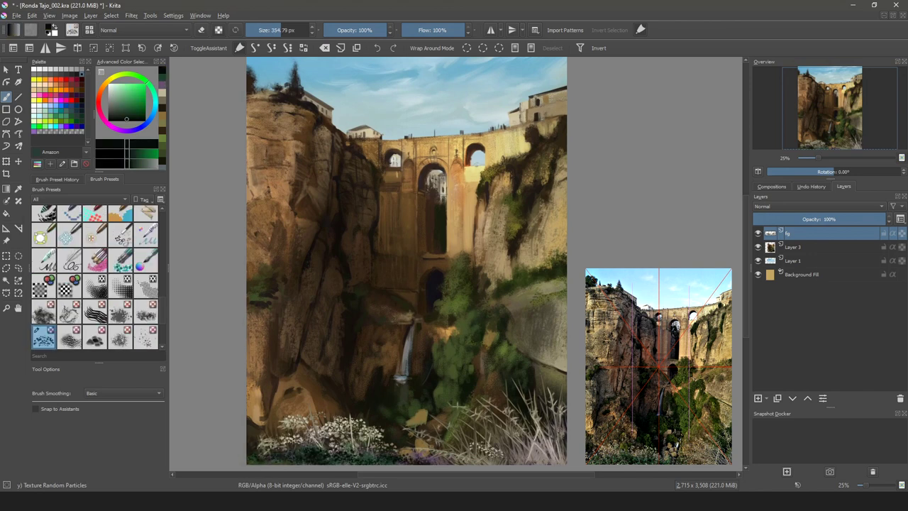
left_click(291, 420, "ctrl")
mouse_move(259, 436)
left_mouse_down()
mouse_move(261, 445)
mouse_move(282, 425)
left_mouse_up()
left_click(329, 424, "ctrl")
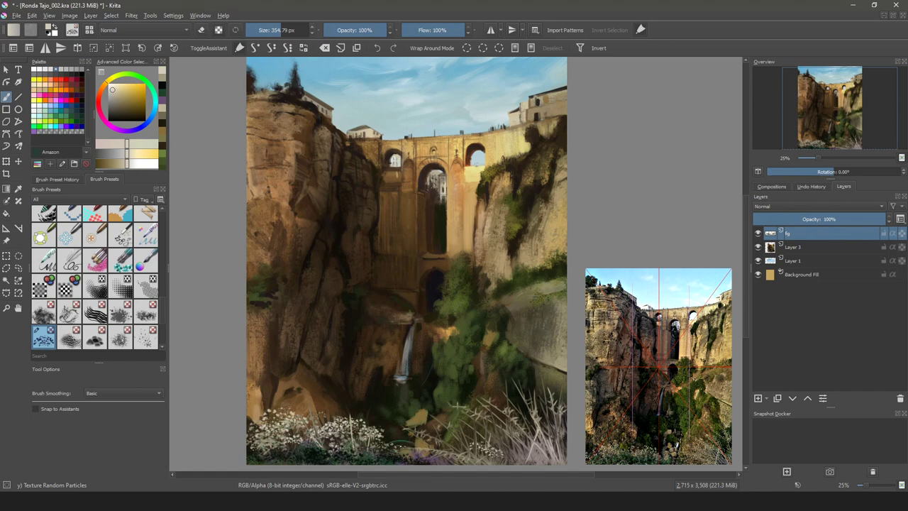
left_click_drag(392, 451, 412, 447)
Paint green leaf texture beneath the flowers, and add leaves to the vegetation by the bridge's base on the details layer.
left_click(454, 426, "ctrl")
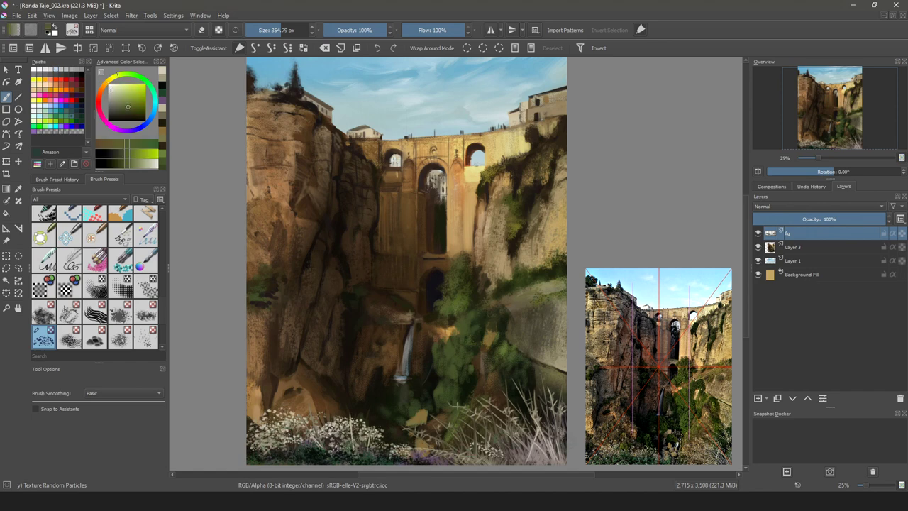
left_click(543, 377, "ctrl")
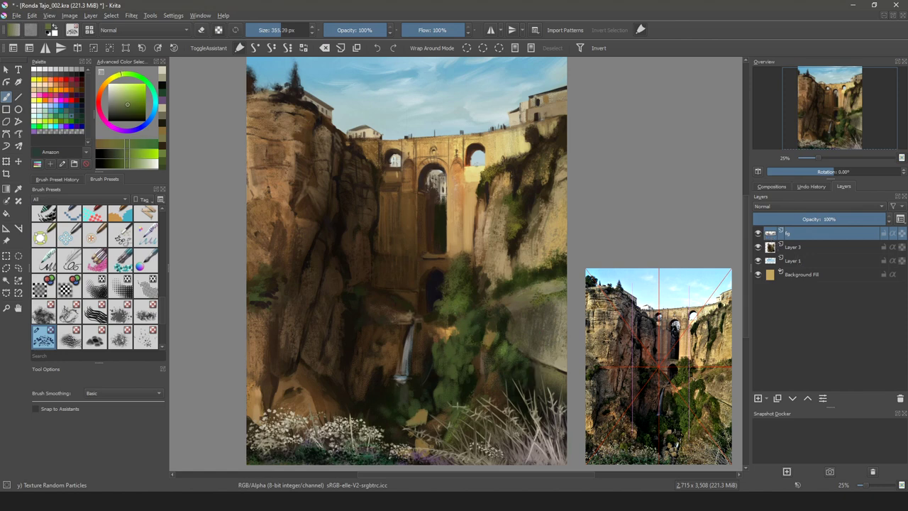
mouse_move(363, 452)
left_mouse_down()
mouse_move(372, 452)
mouse_move(303, 453)
left_mouse_up()
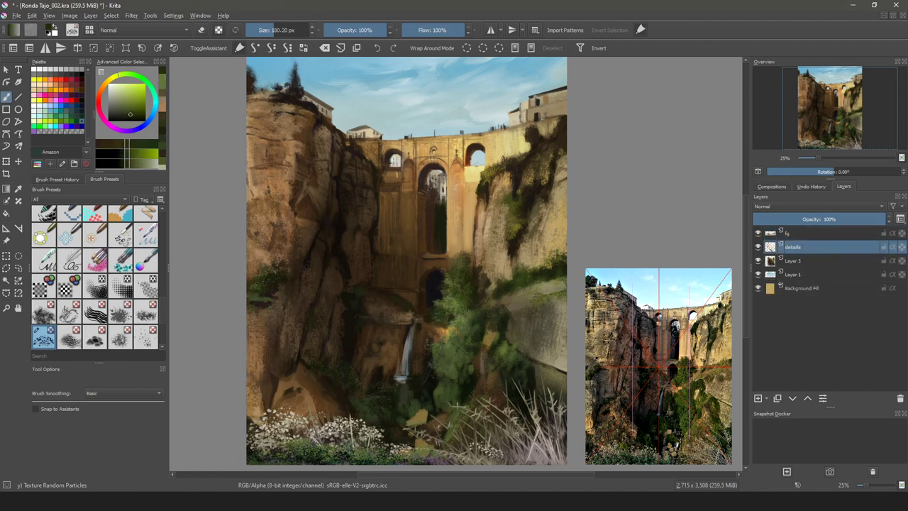
left_click_drag(443, 308, 435, 302)
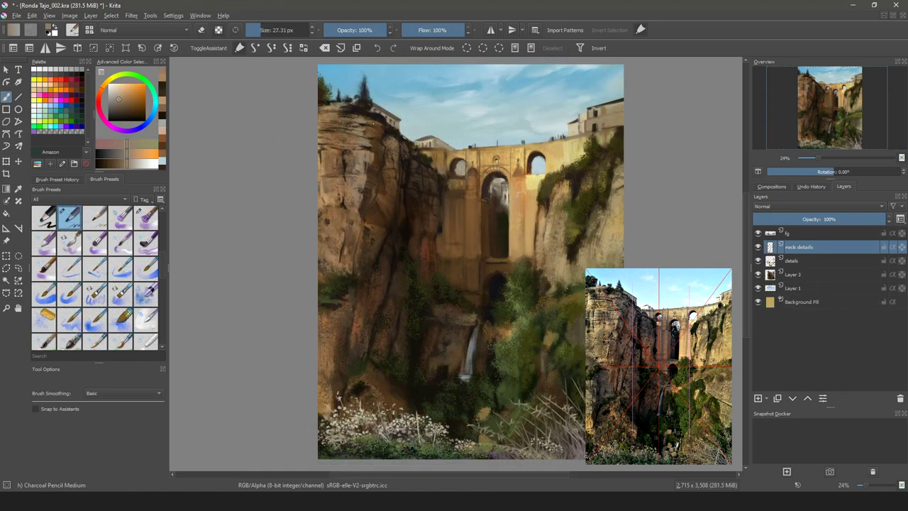
Paint ochre rock texture where the right cliff meets the bridge on the rock details layer, with Dry Textured Creases.
left_click(120, 96)
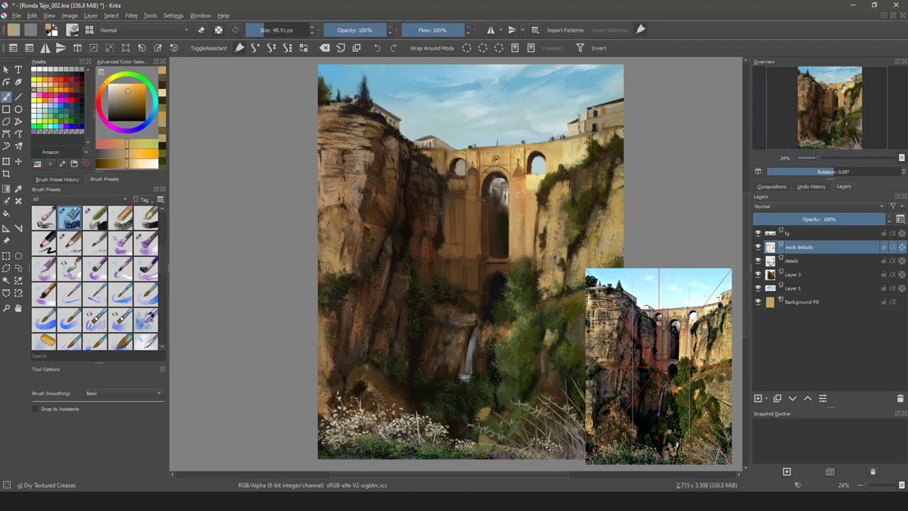
left_click(539, 199, "ctrl")
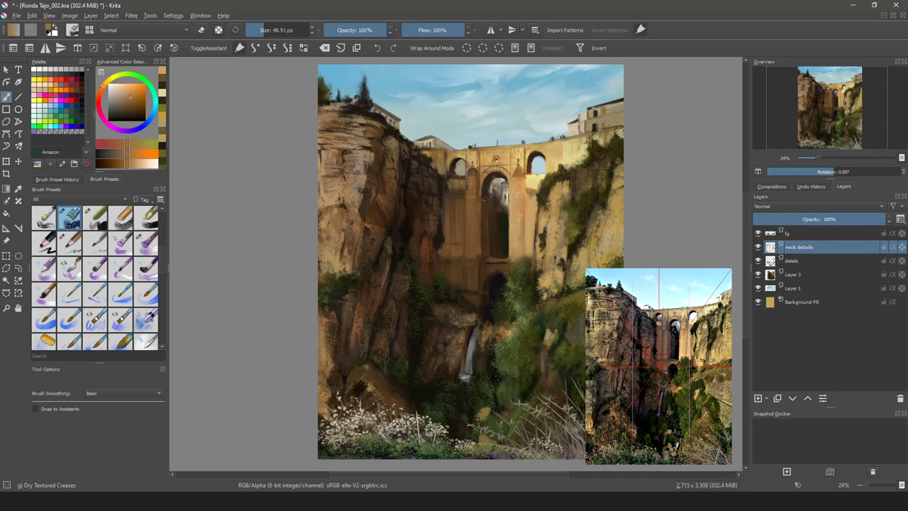
left_click_drag(530, 208, 528, 240)
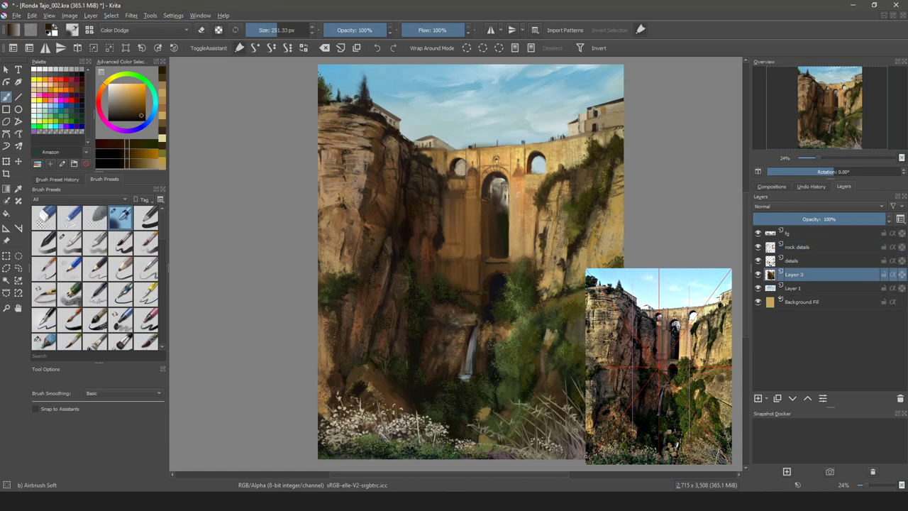
Brighten the waterfall and left cliff on Layer 3 with Airbrush Soft in Color Dodge mode, undoing the upper-cliff stroke.
left_click_drag(470, 341, 487, 400)
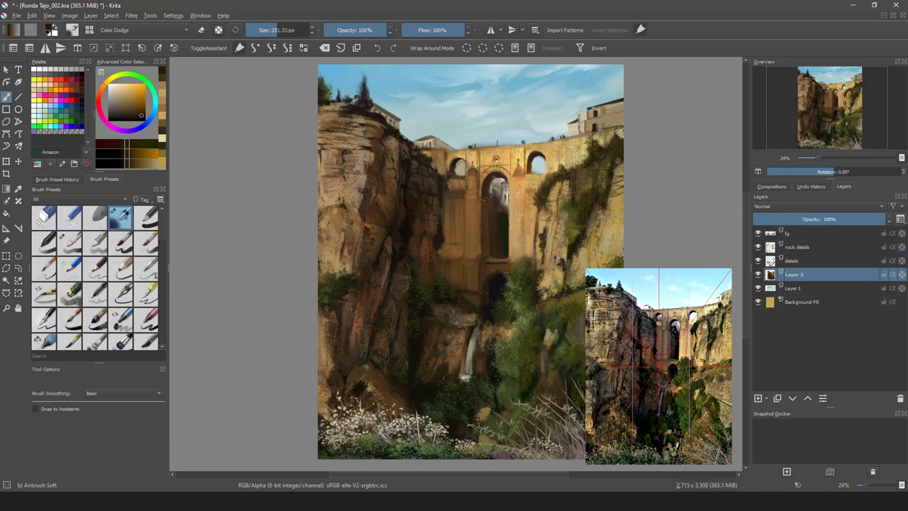
left_click_drag(365, 317, 355, 347)
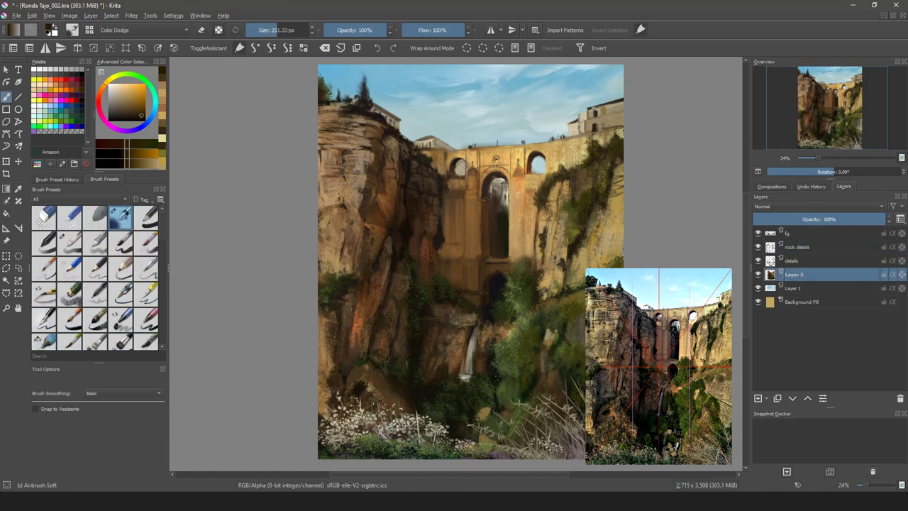
mouse_move(339, 125)
left_mouse_down()
mouse_move(328, 202)
mouse_move(342, 214)
left_mouse_up()
key("ctrl+z")
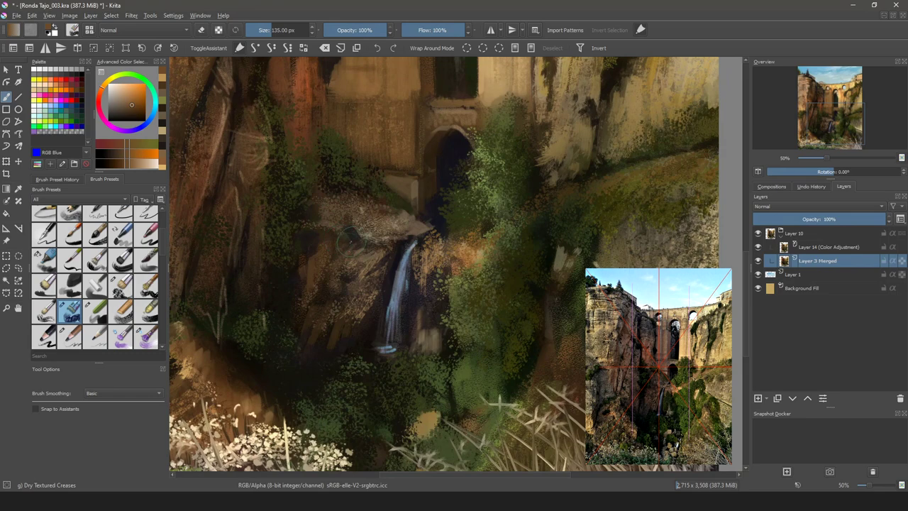
Texture the rock behind the white flowers with a sampled brown, using Dry Textured Creases at 135 px.
left_click_drag(351, 240, 545, 163)
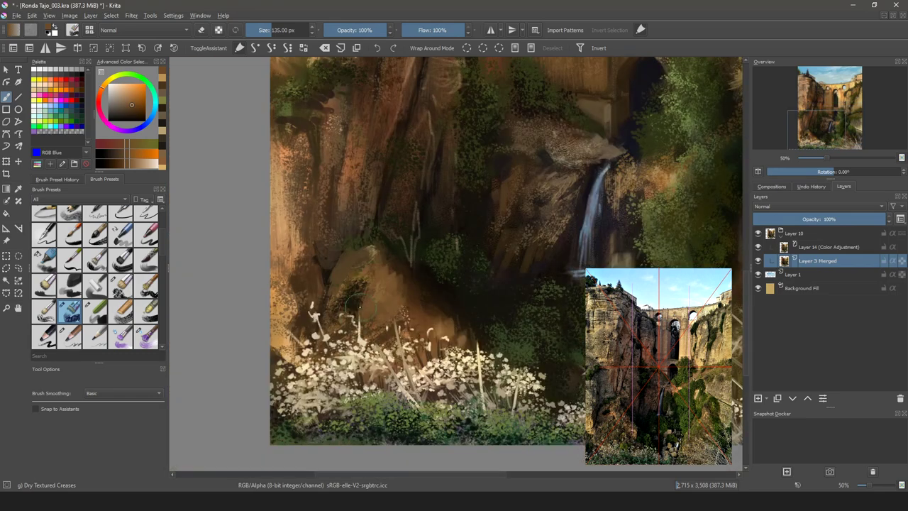
left_click(376, 303, "ctrl")
mouse_move(365, 271)
left_mouse_down()
mouse_move(398, 305)
mouse_move(429, 306)
left_mouse_up()
Paint leaf texture on the bushes beside the waterfall with Texture Random Particles at 123.23 px, using sampled greens.
left_click_drag(527, 269, 298, 379)
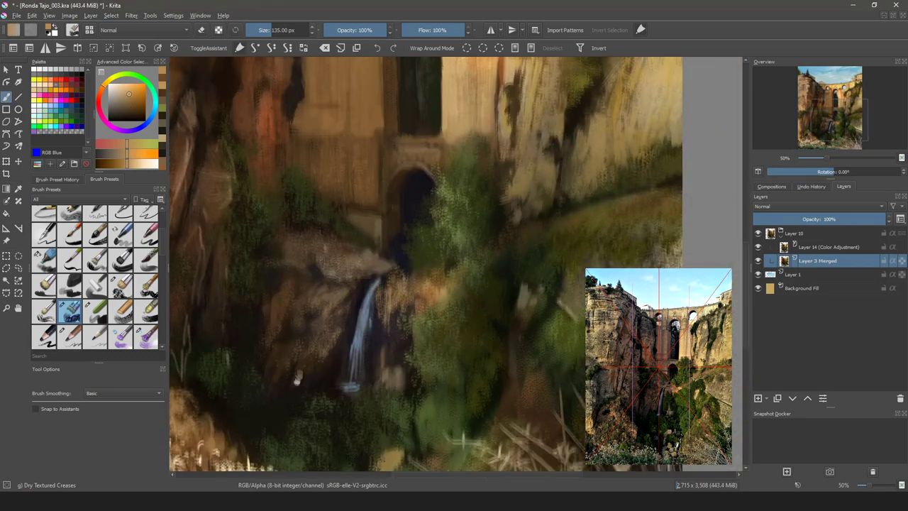
left_click(454, 347, "ctrl")
right_click(450, 345)
left_click(424, 296)
left_click(466, 322)
mouse_move(490, 298)
left_mouse_down()
mouse_move(501, 297)
mouse_move(460, 343)
mouse_move(433, 296)
mouse_move(442, 292)
mouse_move(454, 308)
mouse_move(474, 285)
mouse_move(472, 349)
left_mouse_up()
left_click(477, 313, "ctrl")
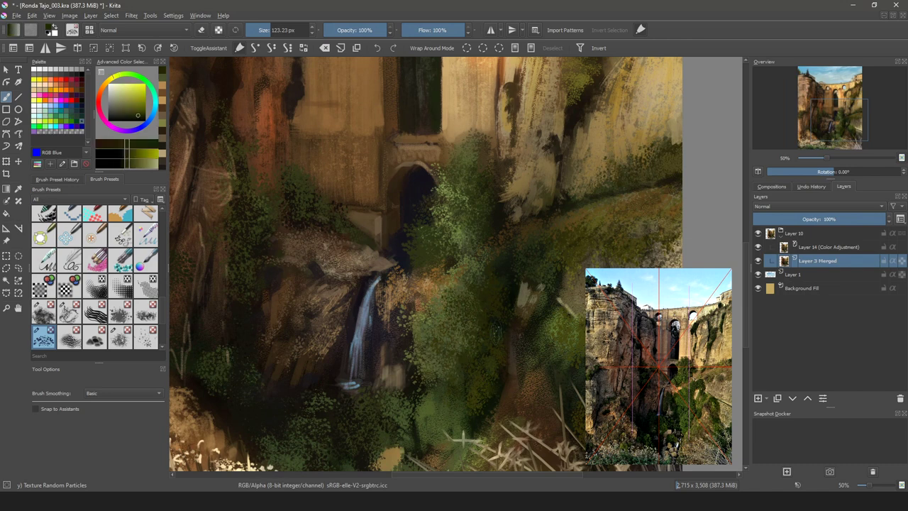
mouse_move(462, 206)
left_mouse_down()
mouse_move(457, 164)
mouse_move(492, 177)
left_mouse_up()
scroll(496, 320, "down", 2)
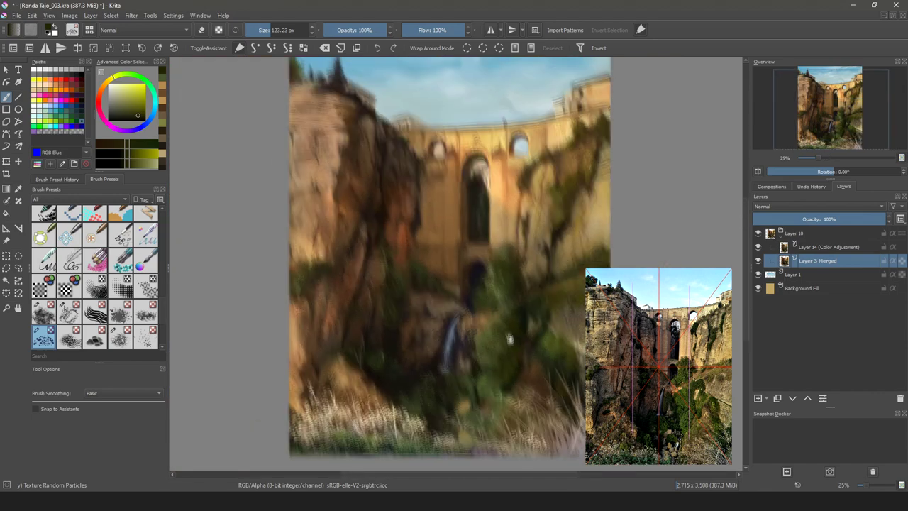
Add more leaf texture to the large bush just right of the waterfall, using a sampled green.
left_click(508, 358, "ctrl")
left_click(513, 355)
mouse_move(508, 358)
left_mouse_down()
mouse_move(525, 357)
mouse_move(504, 346)
mouse_move(508, 336)
left_mouse_up()
mouse_move(503, 368)
left_mouse_down()
mouse_move(513, 377)
mouse_move(507, 393)
left_mouse_up()
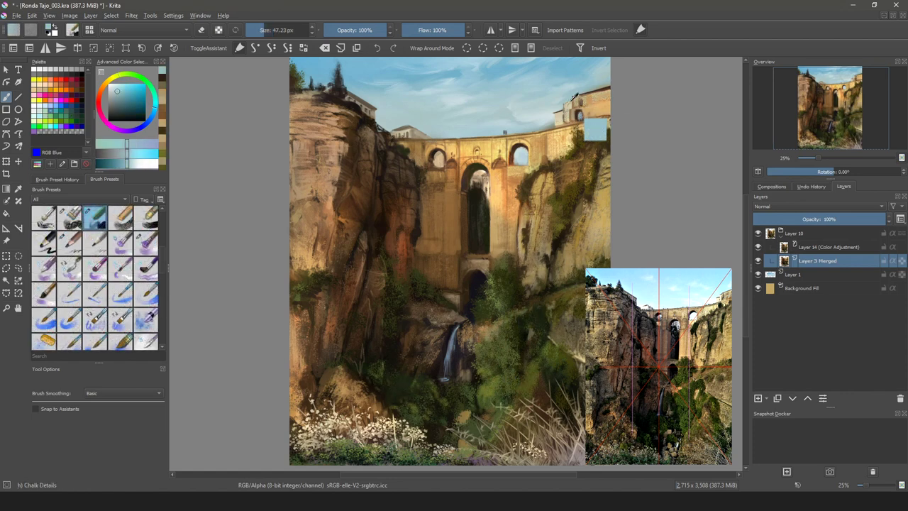
Refine the buildings above the right cliff with sampled sky blue and ochre tones, using Chalk Details starting at 47.23 px.
left_click(572, 105, "ctrl")
left_click(579, 115)
left_click(579, 104, "ctrl")
left_click(575, 115)
left_click(589, 128, "ctrl")
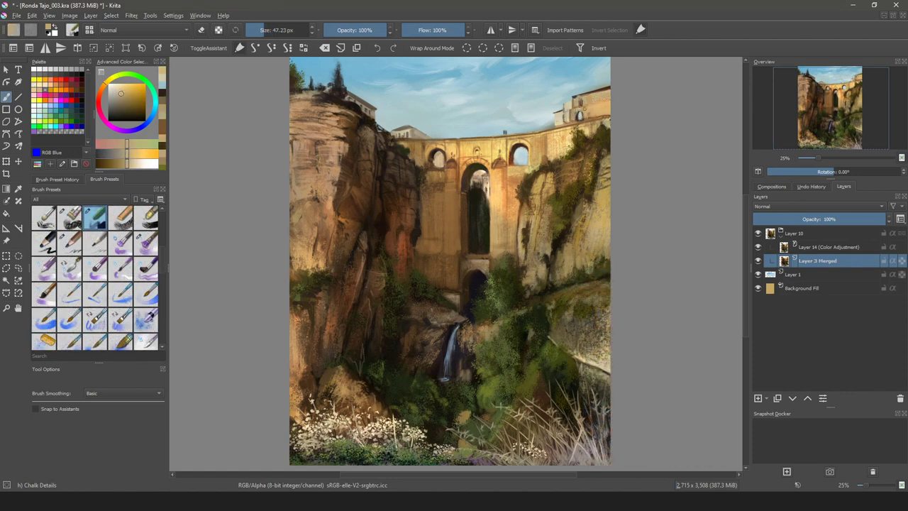
left_click(589, 128)
left_click(580, 100, "ctrl")
key("]")
left_click_drag(595, 111, 607, 101)
left_click(580, 116, "ctrl")
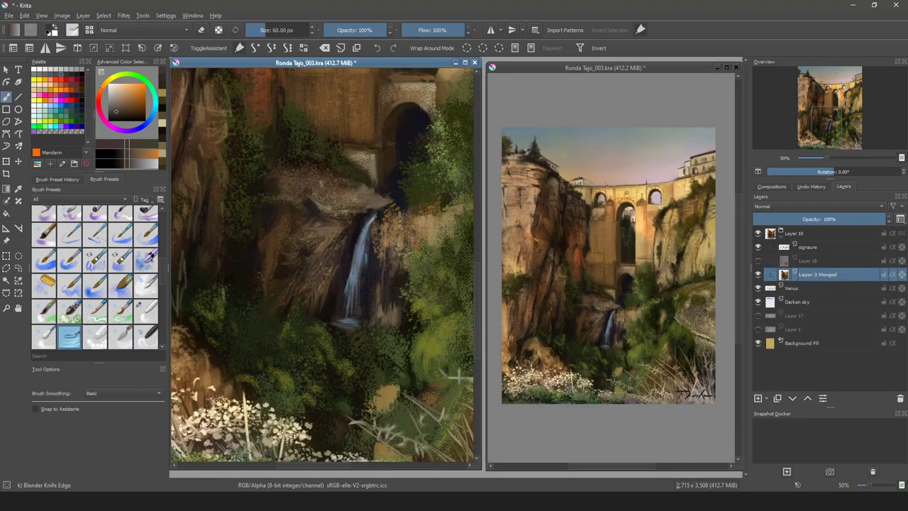
Blend the dark rock beside the waterfall with Blender Knife Edge at 60 px, and switch back to Chalk Details.
left_click_drag(272, 193, 275, 177)
right_click(274, 338)
left_click(337, 361)
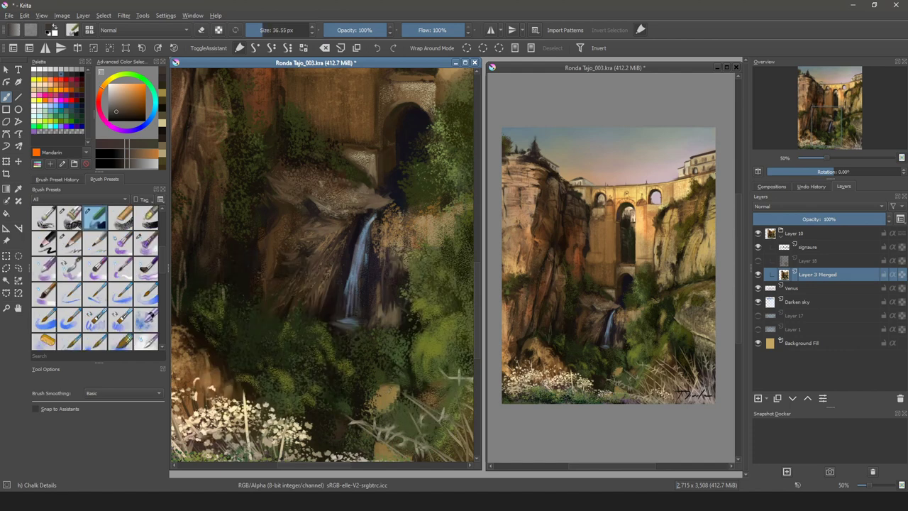
Texture the small rocks among the bushes below the waterfall with a sampled ochre at 36.55 px, and inspect the Chalk Details brush settings.
left_click(395, 394, "ctrl")
left_click(122, 97)
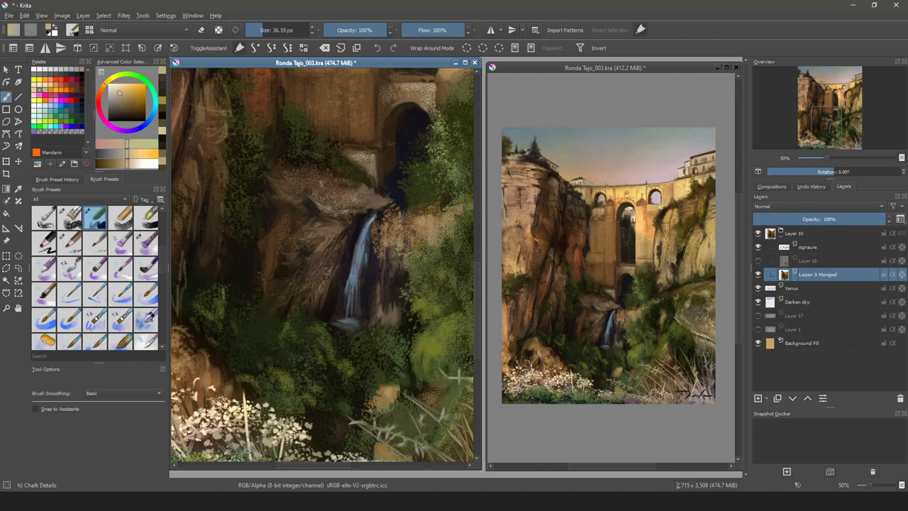
mouse_move(406, 385)
left_mouse_down()
mouse_move(399, 430)
mouse_move(410, 437)
left_mouse_up()
left_click(385, 421)
left_click_drag(367, 440, 358, 449)
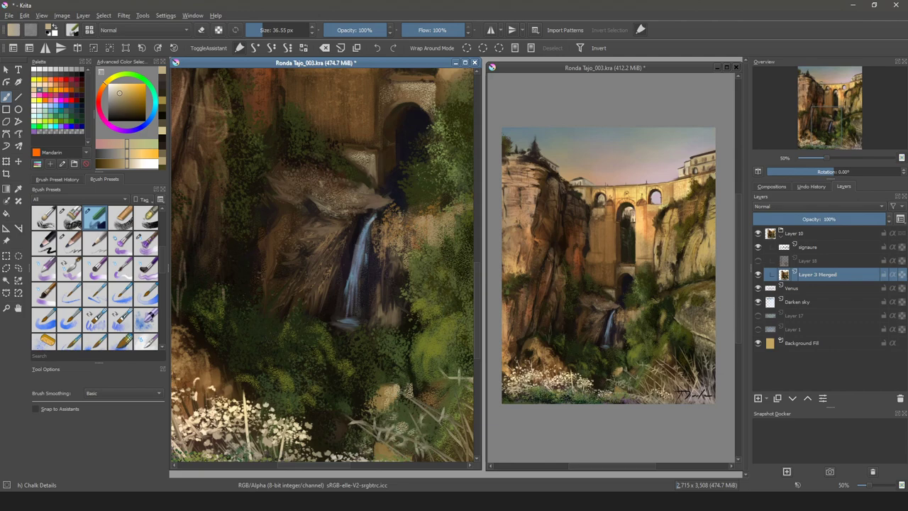
left_click(73, 30)
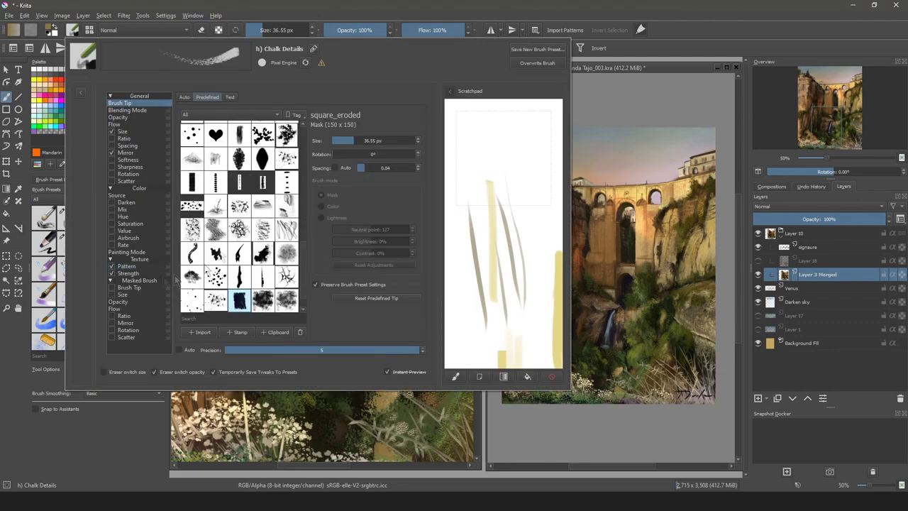
left_click(357, 426)
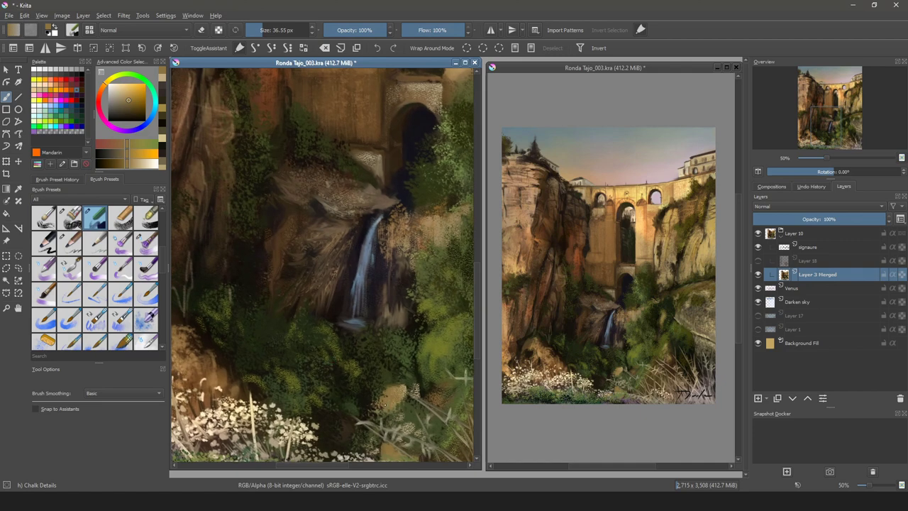
Sample greens from the lower bushes and paint dark green along the edge of the mossy boulder.
left_click(462, 377, "ctrl")
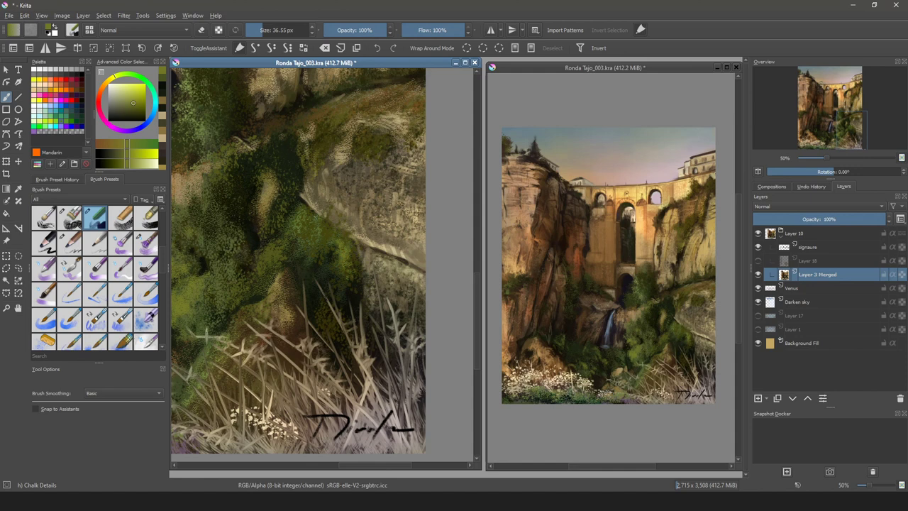
left_click(381, 319, "ctrl")
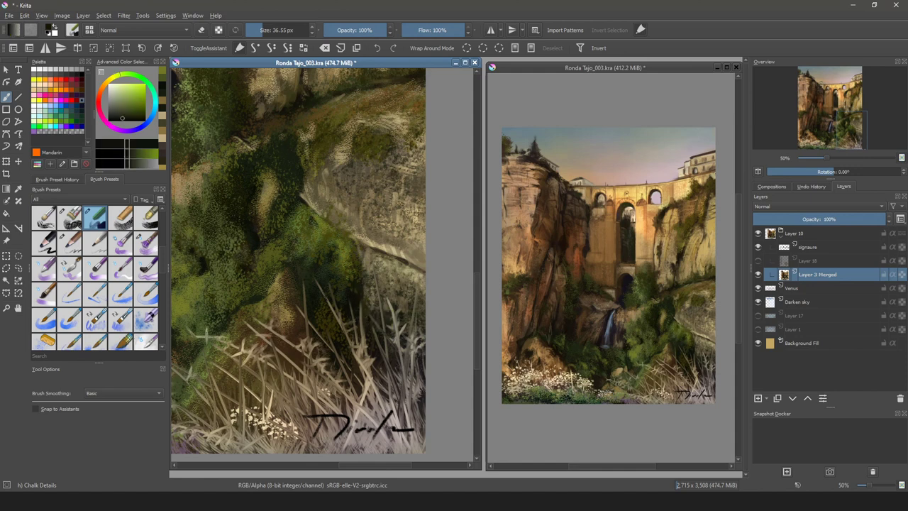
mouse_move(313, 231)
left_mouse_down()
mouse_move(305, 207)
mouse_move(304, 224)
mouse_move(313, 224)
left_mouse_up()
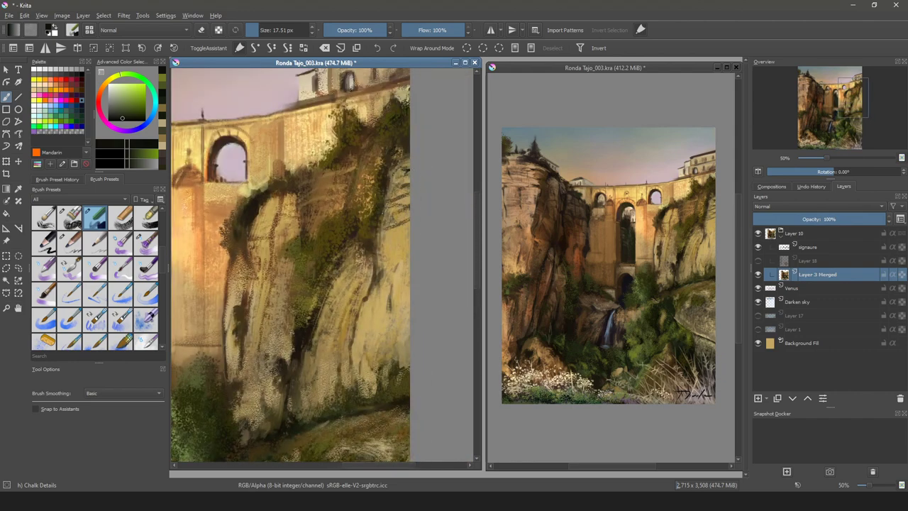
Paint rock detail on the outer part of the upper right cliff with sampled browns, using Chalk Details at 17.51 px.
left_click(401, 195, "ctrl")
left_click(402, 196)
left_click(405, 161)
left_click(403, 165, "ctrl")
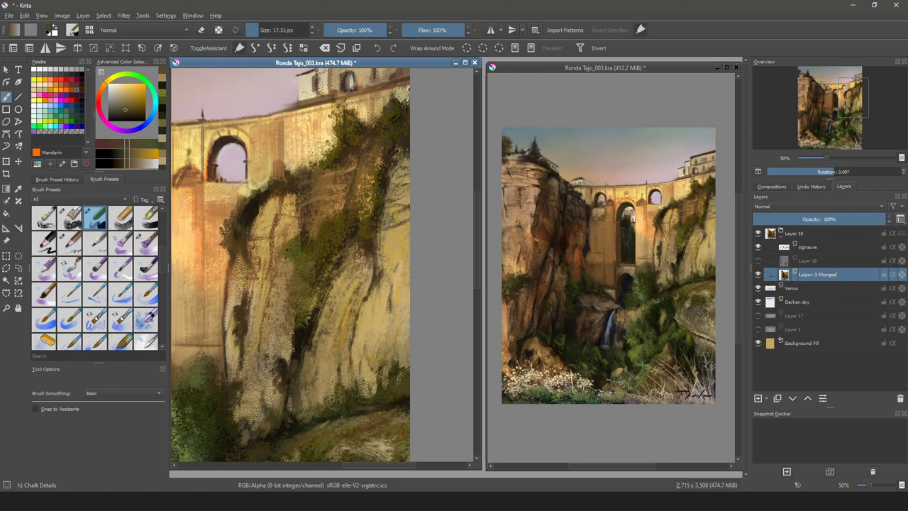
left_click(402, 167, "ctrl")
mouse_move(399, 167)
left_mouse_down()
mouse_move(396, 198)
mouse_move(380, 207)
left_mouse_up()
Texture the upper and lower faces of the right cliff with a sampled ochre, using Chalk Details at 49.51 px.
left_click(376, 208, "ctrl")
mouse_move(376, 207)
left_mouse_down()
mouse_move(373, 163)
mouse_move(389, 141)
mouse_move(395, 174)
mouse_move(349, 169)
mouse_move(360, 206)
mouse_move(340, 152)
mouse_move(316, 226)
mouse_move(320, 200)
mouse_move(333, 207)
left_mouse_up()
left_click_drag(345, 240, 351, 207)
mouse_move(345, 261)
left_mouse_down()
mouse_move(346, 227)
mouse_move(351, 257)
left_mouse_up()
left_click_drag(363, 248, 359, 258)
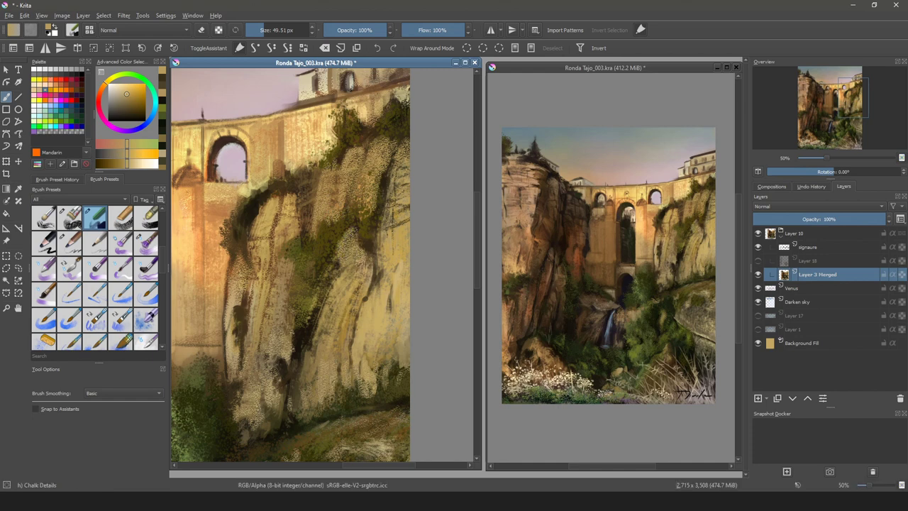
mouse_move(321, 339)
left_mouse_down()
mouse_move(318, 358)
mouse_move(310, 337)
left_mouse_up()
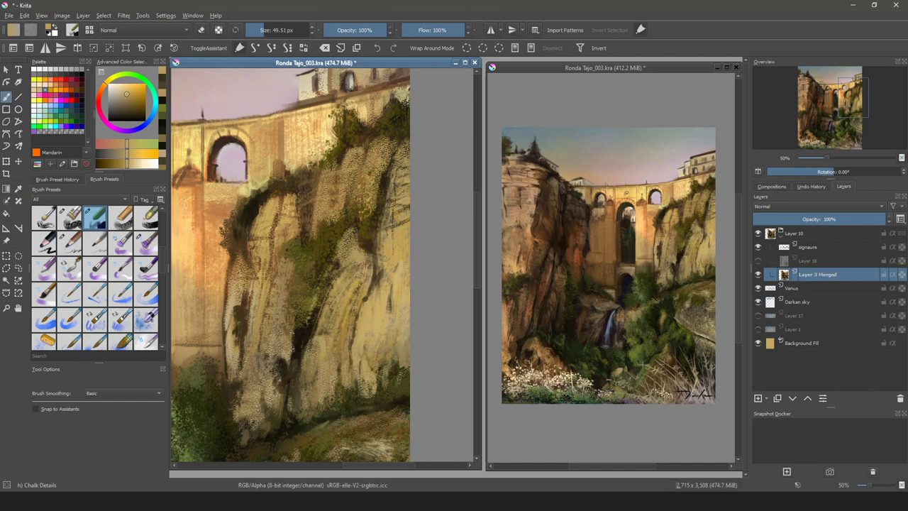
left_click_drag(307, 395, 317, 328)
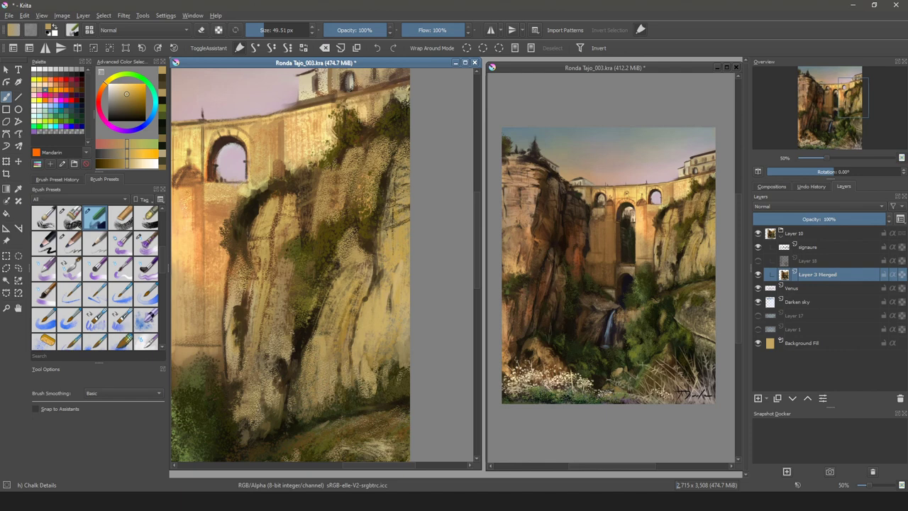
Paint dark crevices down the upper right cliff with a sampled dark brown at 20.28 px.
key("bracketleft")
key("bracketleft")
key("bracketleft")
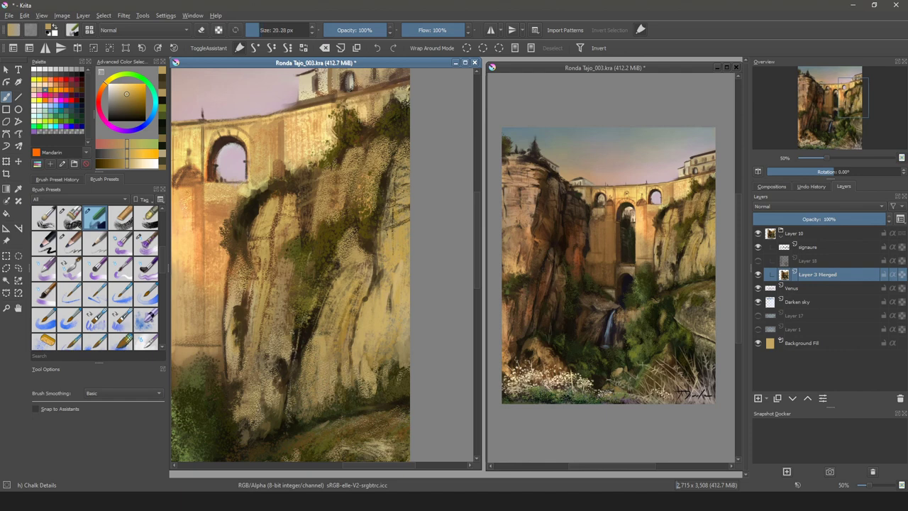
left_click(383, 186, "ctrl")
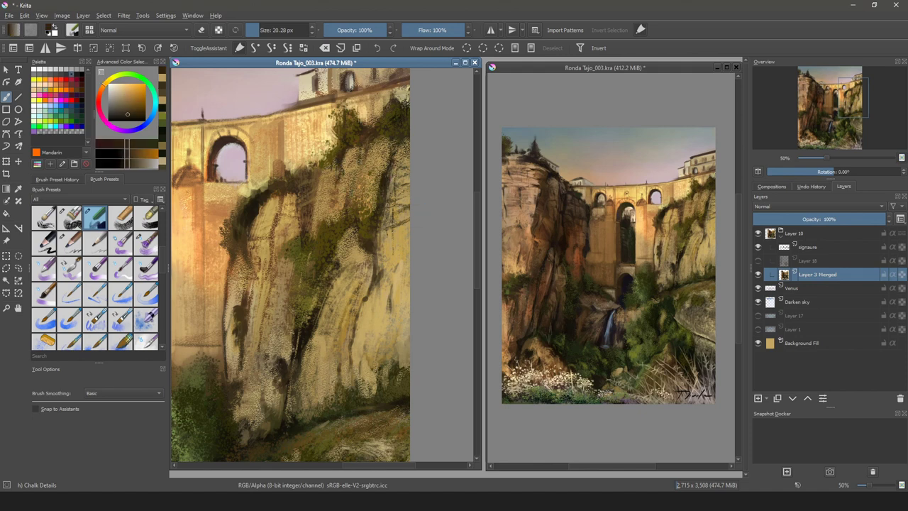
mouse_move(359, 166)
left_mouse_down()
mouse_move(373, 175)
mouse_move(304, 234)
left_mouse_up()
Refine the cliff top beneath the hanging foliage with sampled ochre and brown tones at 35.80 px.
mouse_move(304, 224)
left_mouse_down("shift")
mouse_move(308, 179)
mouse_move(299, 163)
mouse_move(312, 156)
mouse_move(288, 183)
mouse_move(271, 178)
left_mouse_up("shift")
left_click(303, 171, "ctrl")
left_click(270, 214, "ctrl")
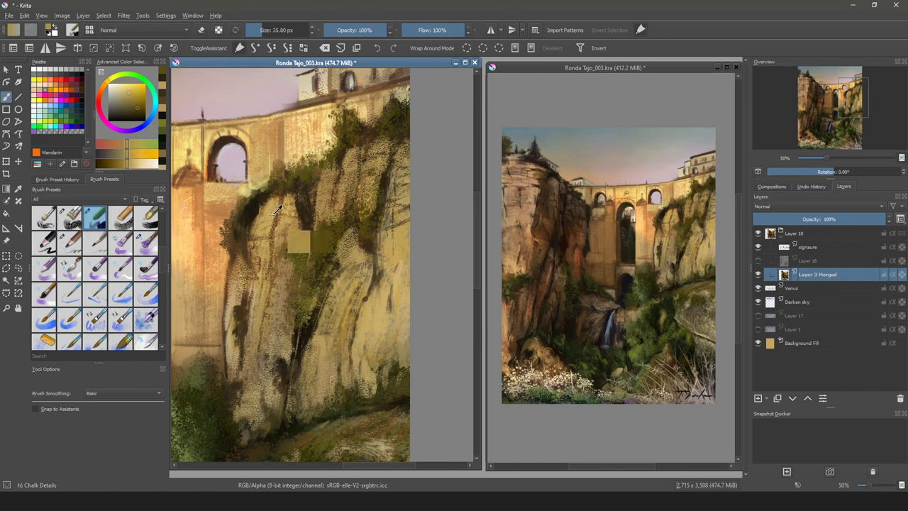
left_click(352, 156, "ctrl")
mouse_move(359, 148)
left_mouse_down()
mouse_move(346, 155)
mouse_move(393, 142)
left_mouse_up()
left_click_drag(340, 162, 324, 171)
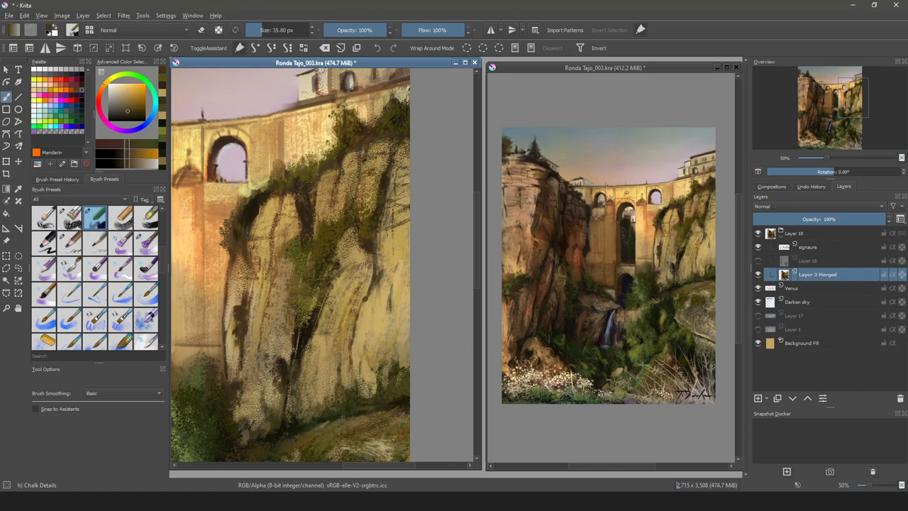
Darken the right cliff's cracks with a sampled brown and paint olive-green foliage down its central crevice at 25.81 px.
left_click(386, 183, "ctrl")
mouse_move(386, 183)
left_mouse_down("shift")
mouse_move(339, 193)
mouse_move(313, 248)
left_mouse_up("shift")
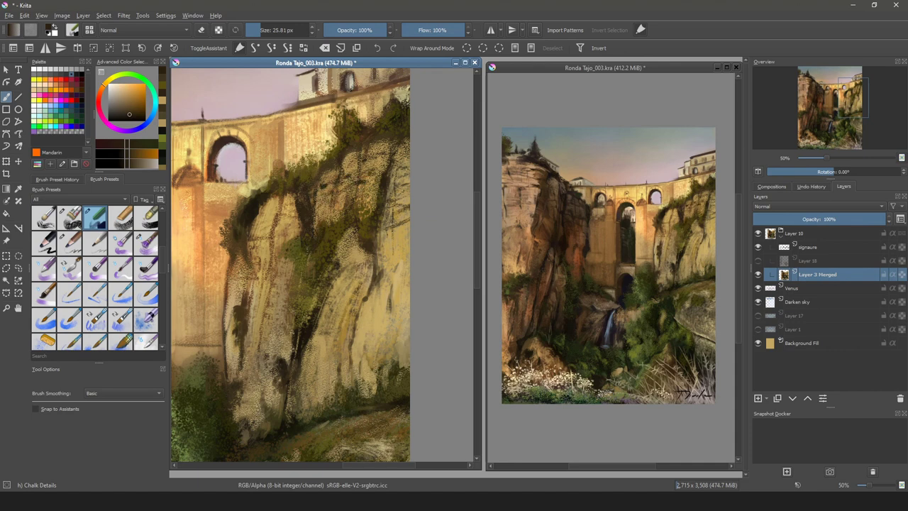
left_click(323, 235, "ctrl")
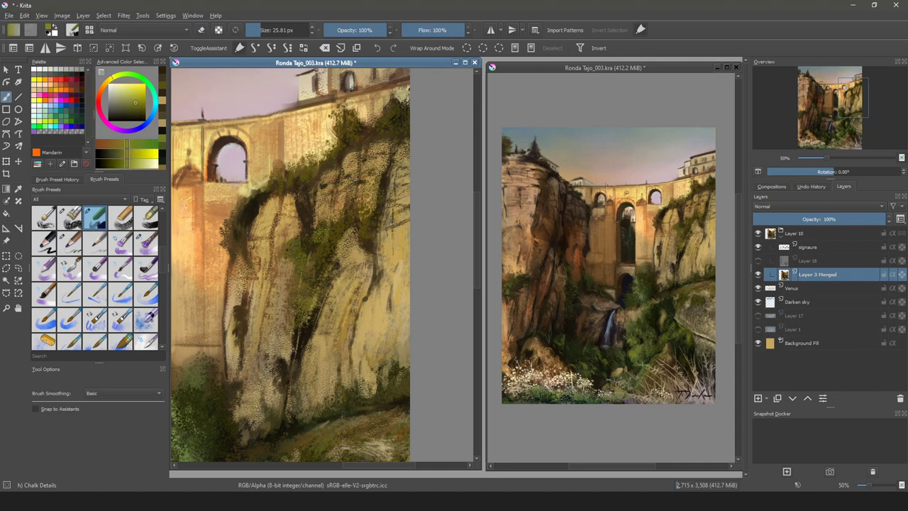
left_click_drag(319, 250, 317, 263)
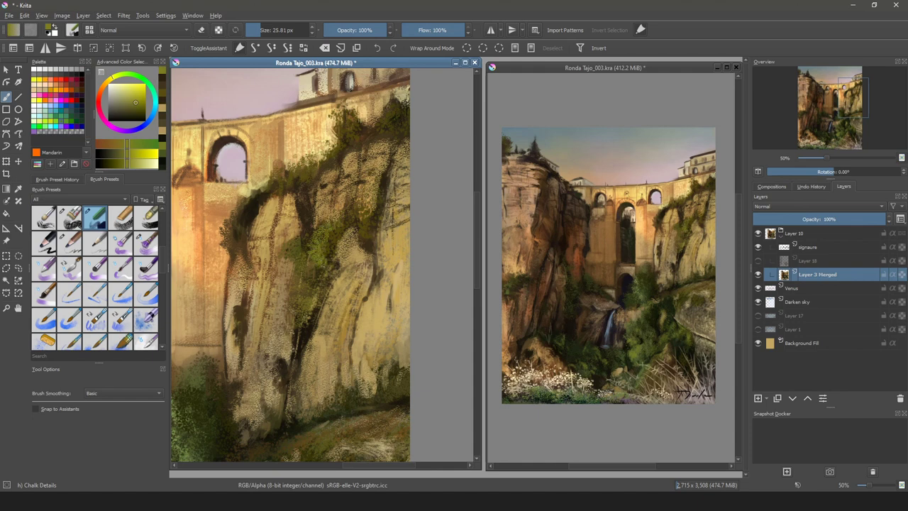
mouse_move(364, 220)
left_mouse_down()
mouse_move(360, 233)
mouse_move(319, 242)
mouse_move(331, 224)
mouse_move(325, 234)
mouse_move(319, 273)
mouse_move(299, 287)
mouse_move(302, 319)
left_mouse_up()
Pick a darker green from the colour selector and shade the foliage in the right cliff's central crevice.
left_click(119, 76)
left_click(133, 106)
left_click(132, 118)
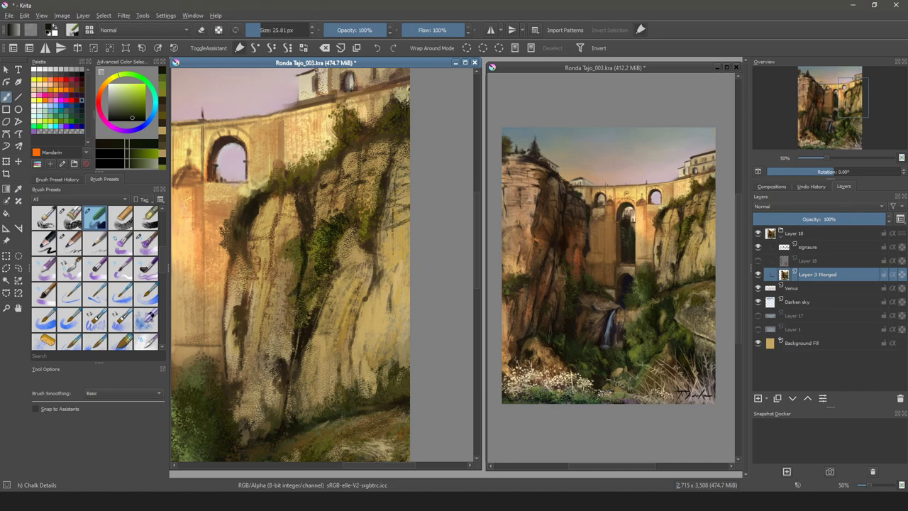
left_click_drag(327, 274, 305, 312)
Paint light rock texture around the crevice foliage on the right cliff with a sampled ochre.
left_click(387, 316, "ctrl")
left_click_drag(310, 261, 310, 288)
mouse_move(321, 273)
left_mouse_down()
mouse_move(287, 313)
mouse_move(285, 332)
left_mouse_up()
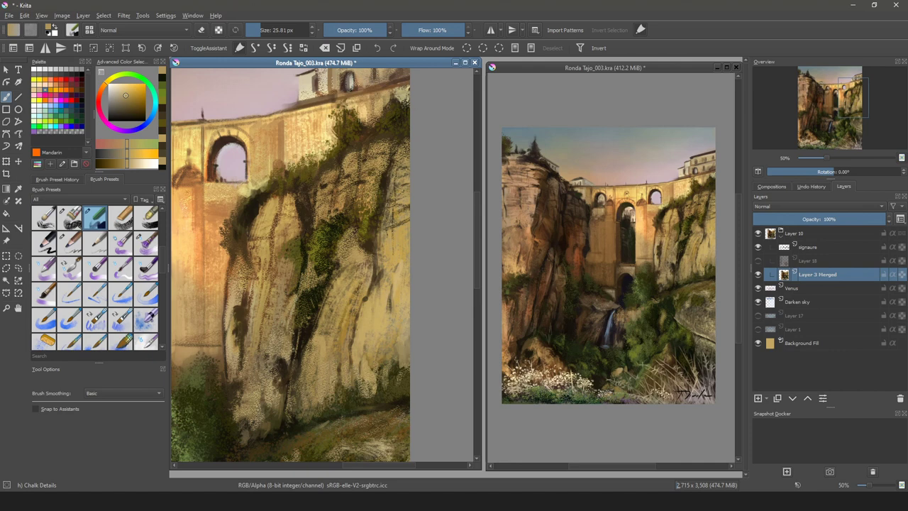
left_click_drag(293, 269, 294, 294)
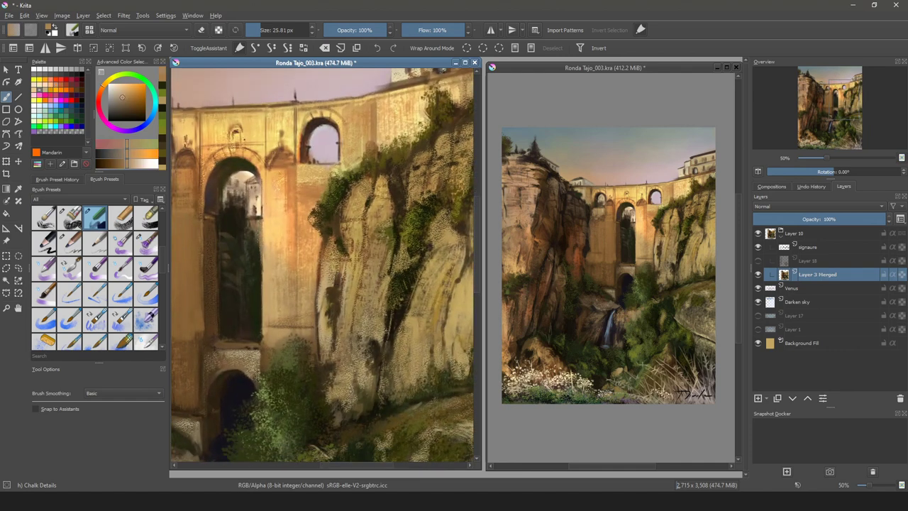
Texture the bridge's stonework with sampled warm ochres and browns, using Chalk Details at 18.22 px.
left_click(261, 252, "ctrl")
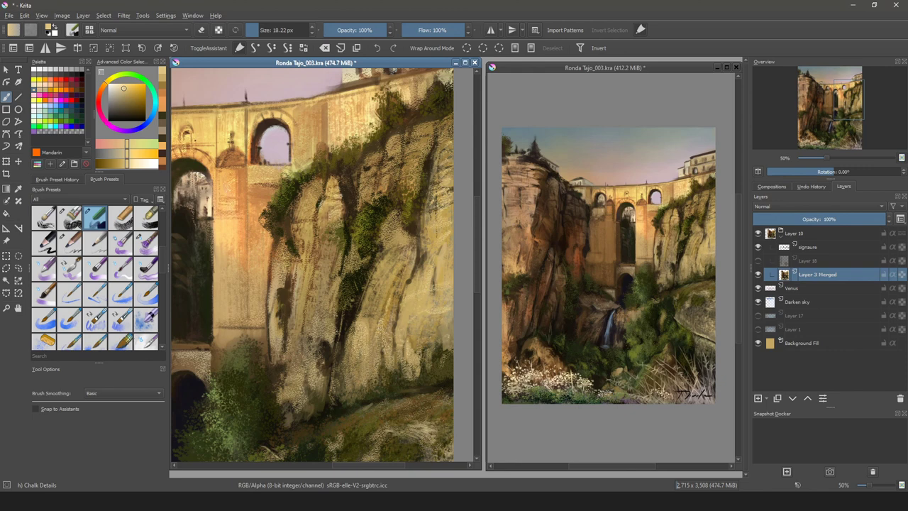
left_click(359, 118, "ctrl")
left_click(354, 96, "ctrl")
left_click(355, 92, "ctrl")
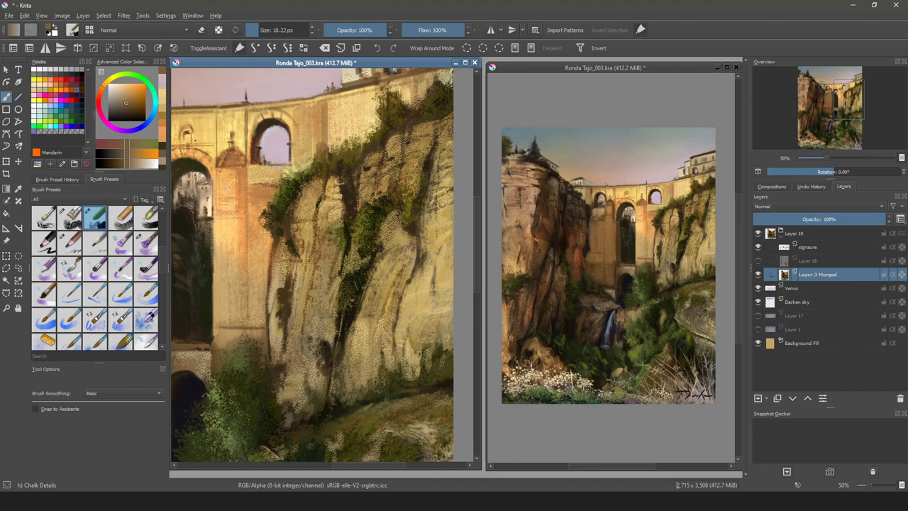